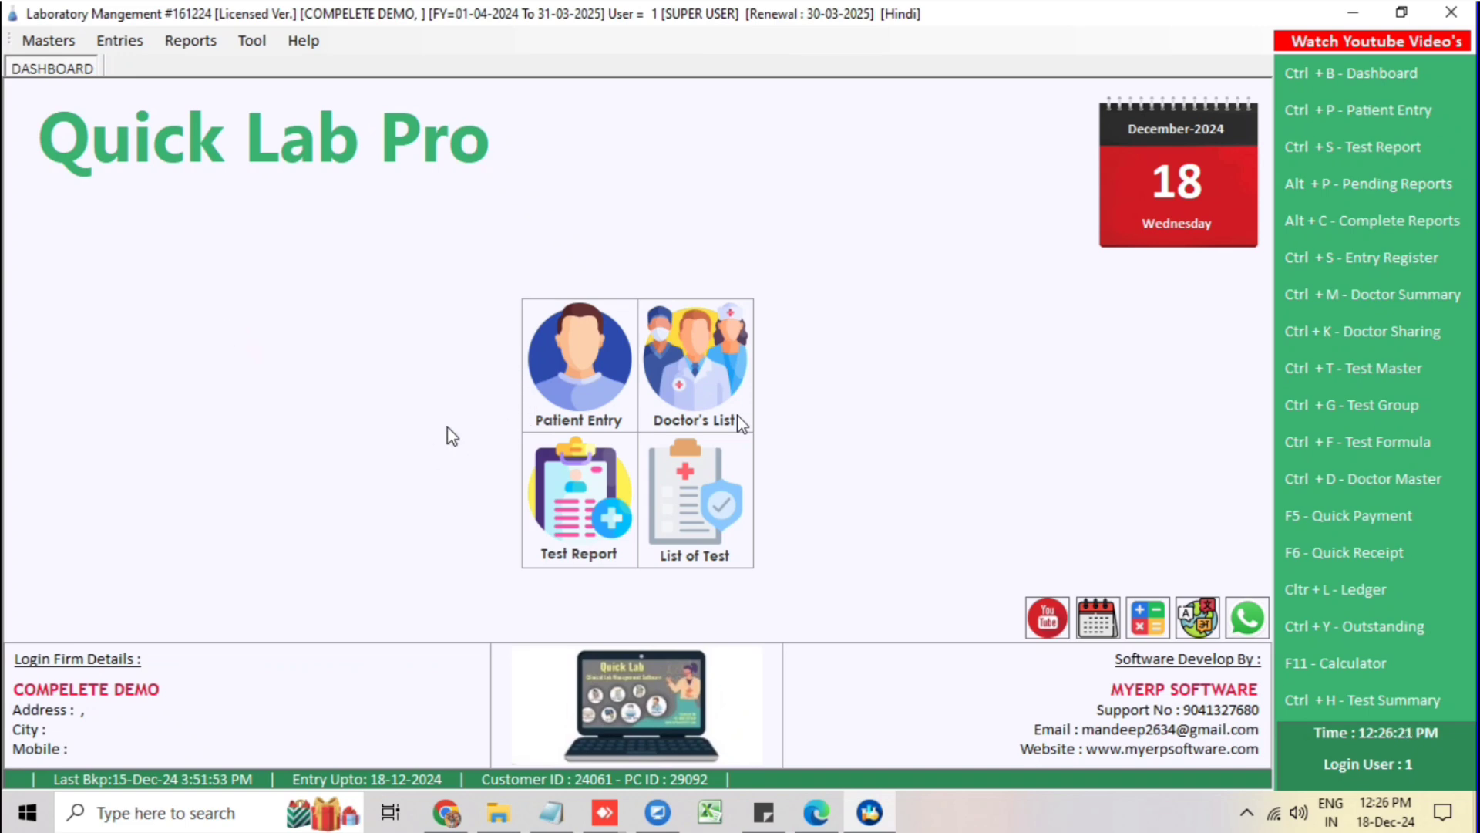
Step: Open a new patient entry, search its test names for "ele", and close the entry by cancelling the transaction
click(592, 369)
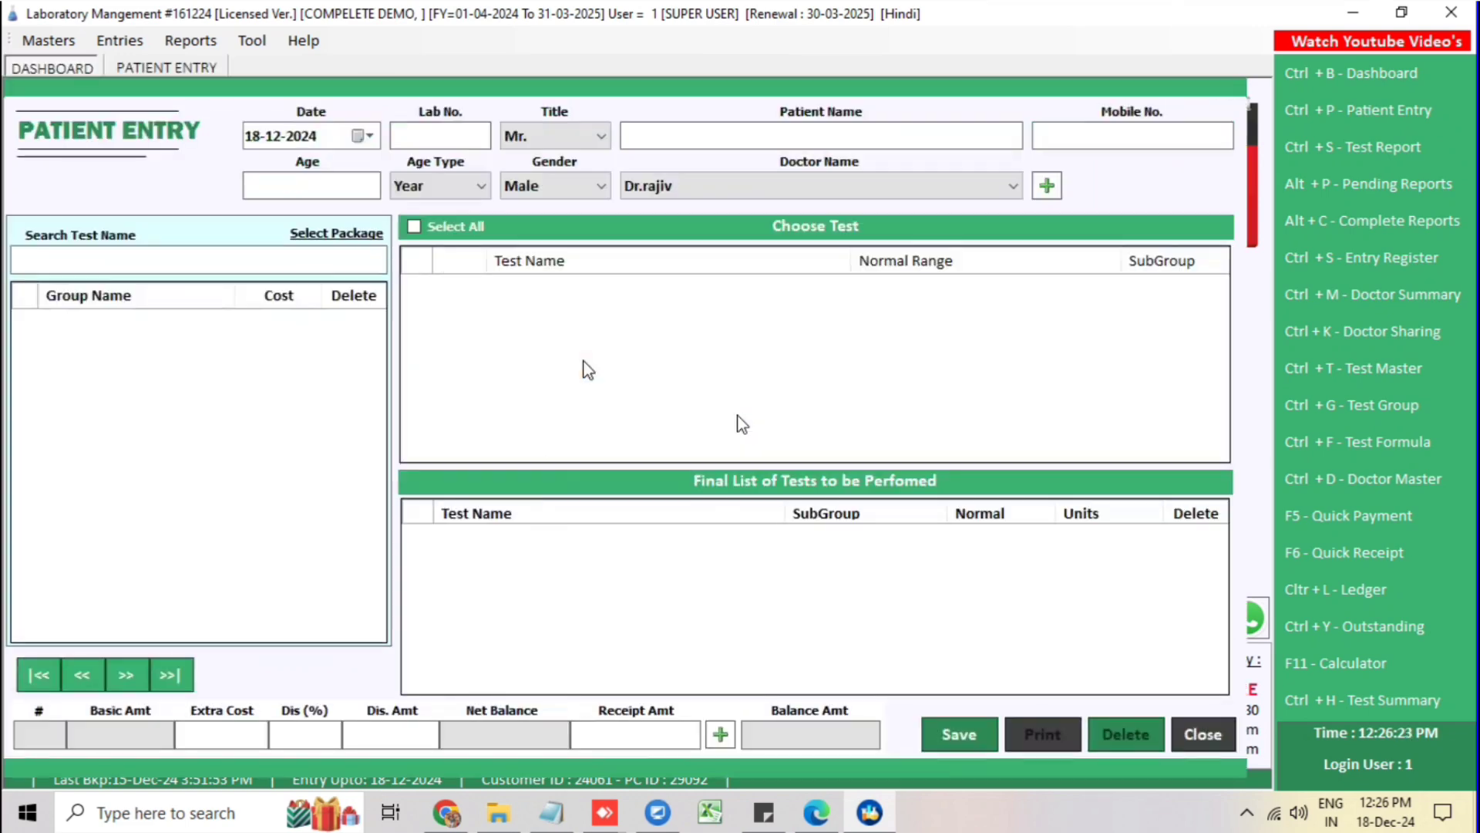
click(307, 269)
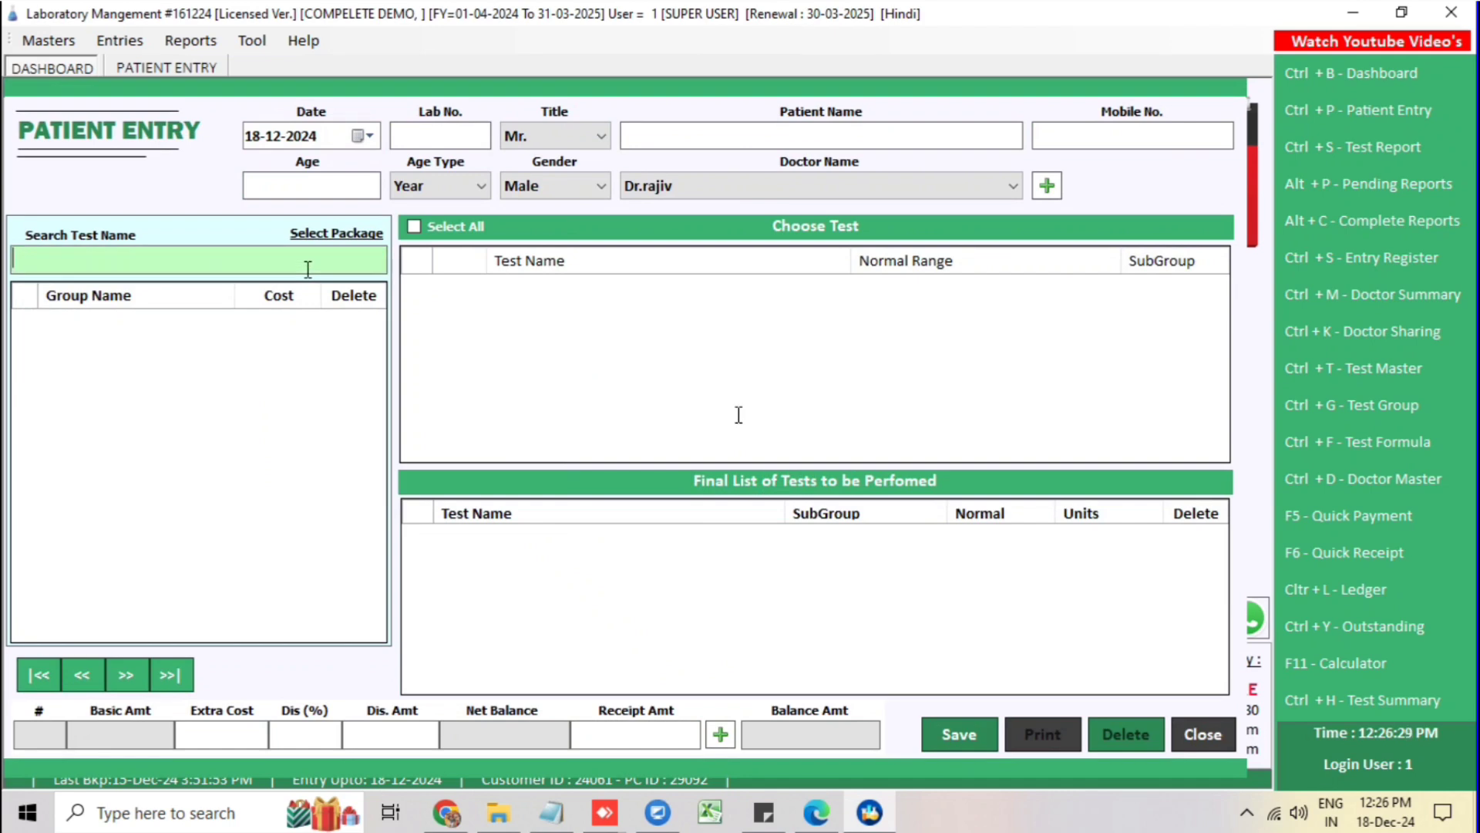
text(ele)
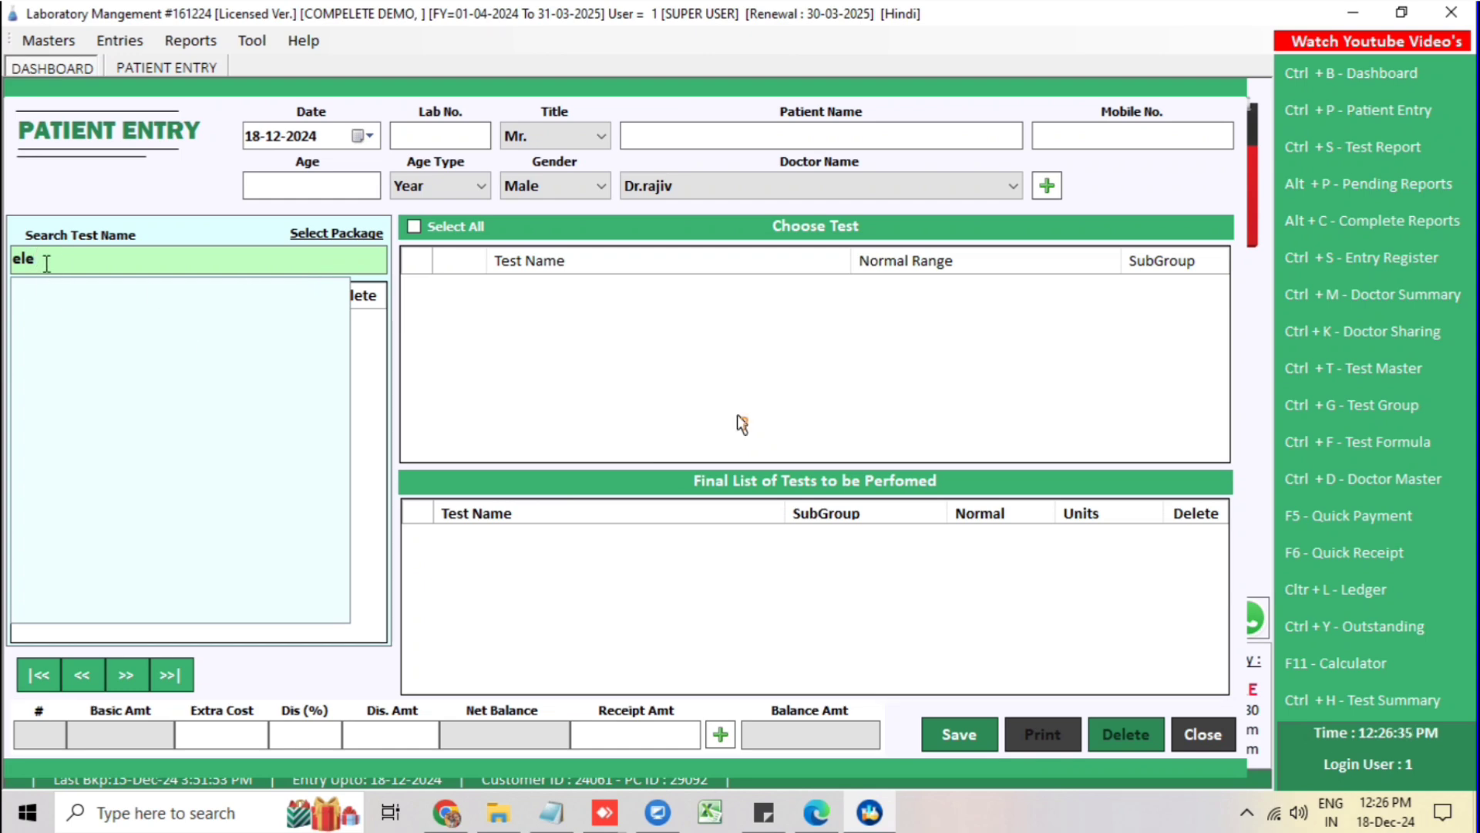
drag(35, 258, 7, 262)
click(455, 351)
click(1220, 723)
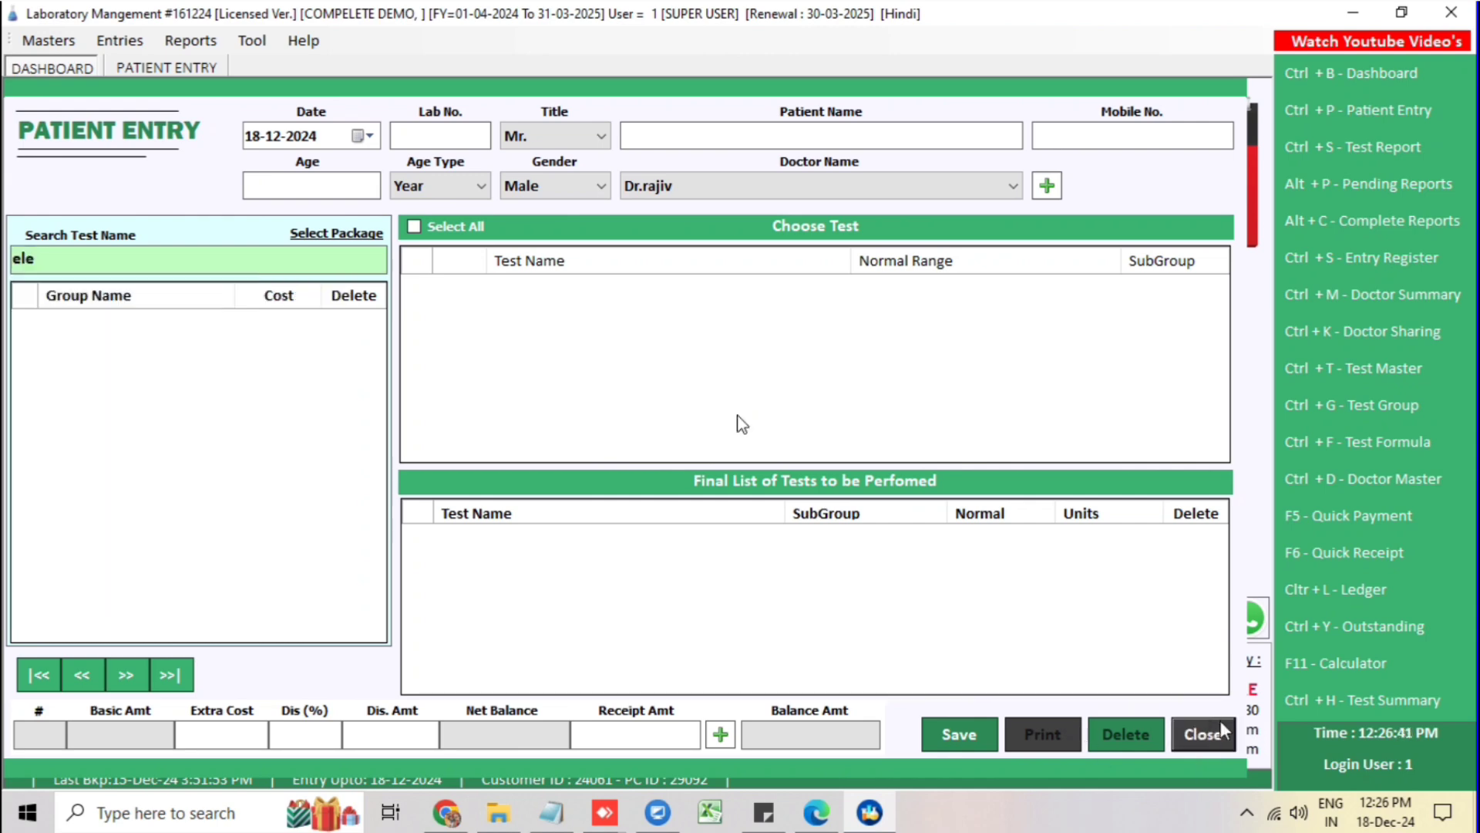
click(1196, 734)
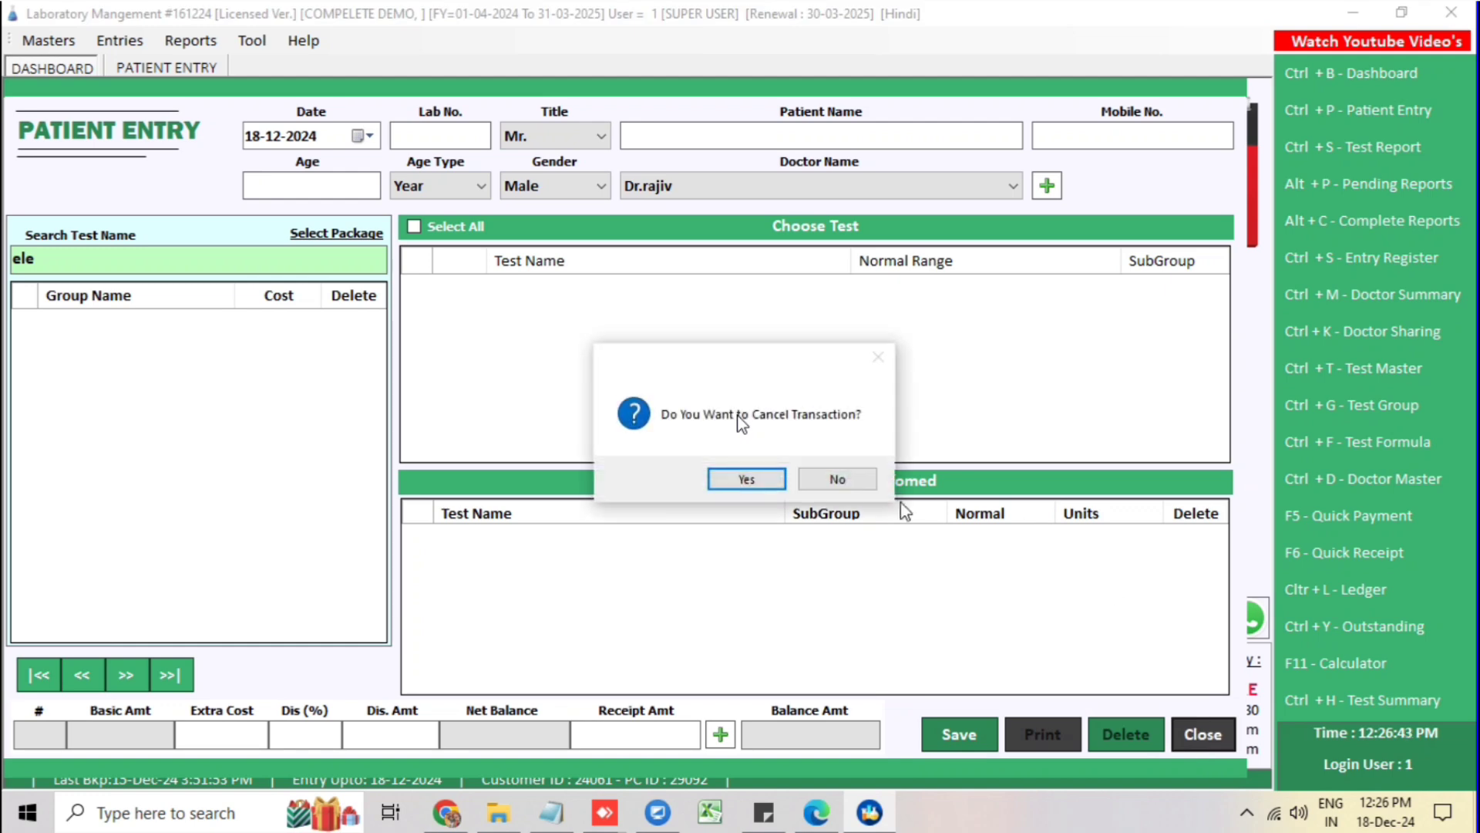
click(748, 476)
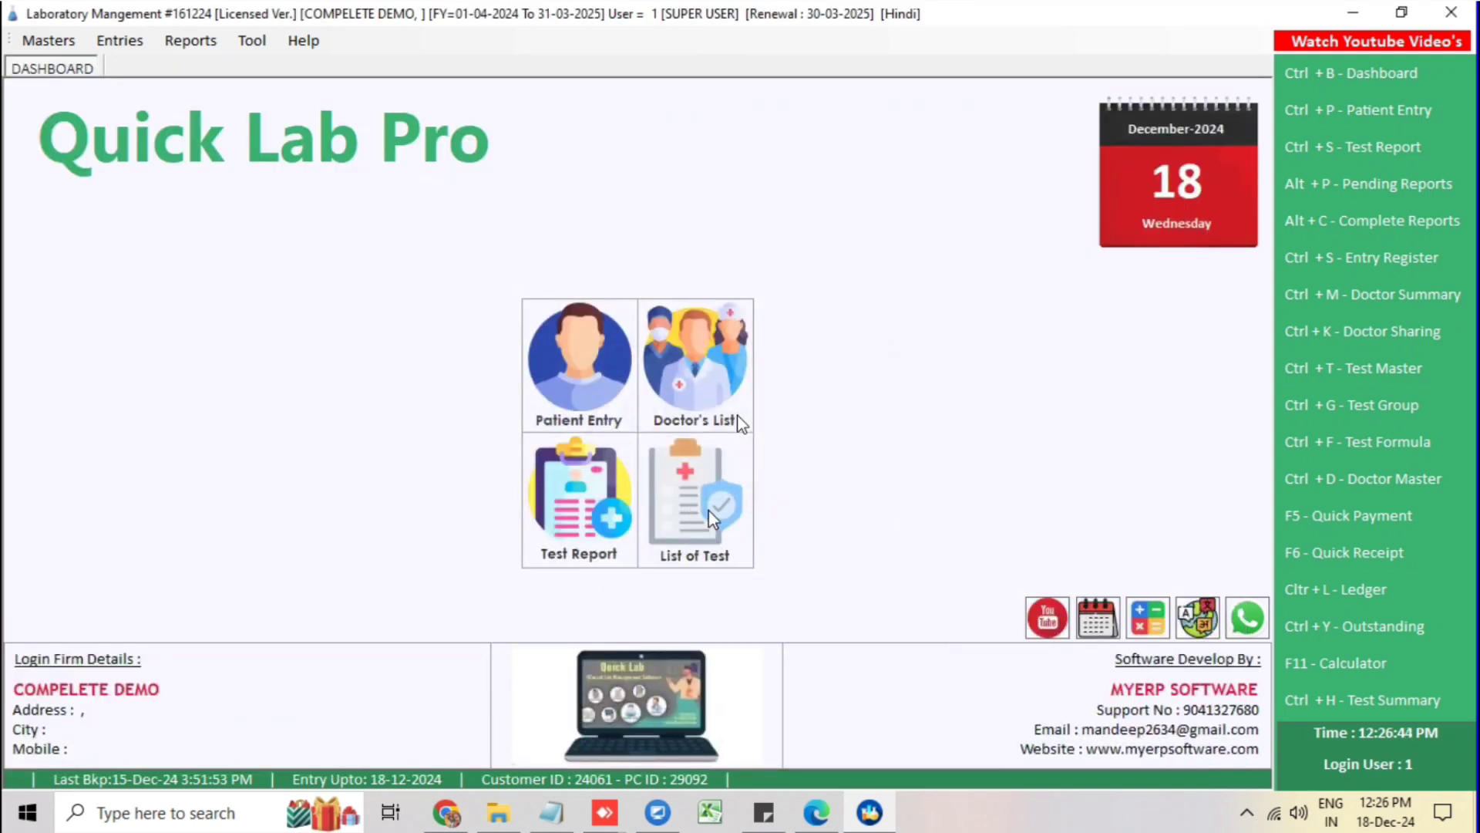
Step: Open the list of tests from the dashboard and expand it to individual tests, ready for a subgroup search
click(689, 500)
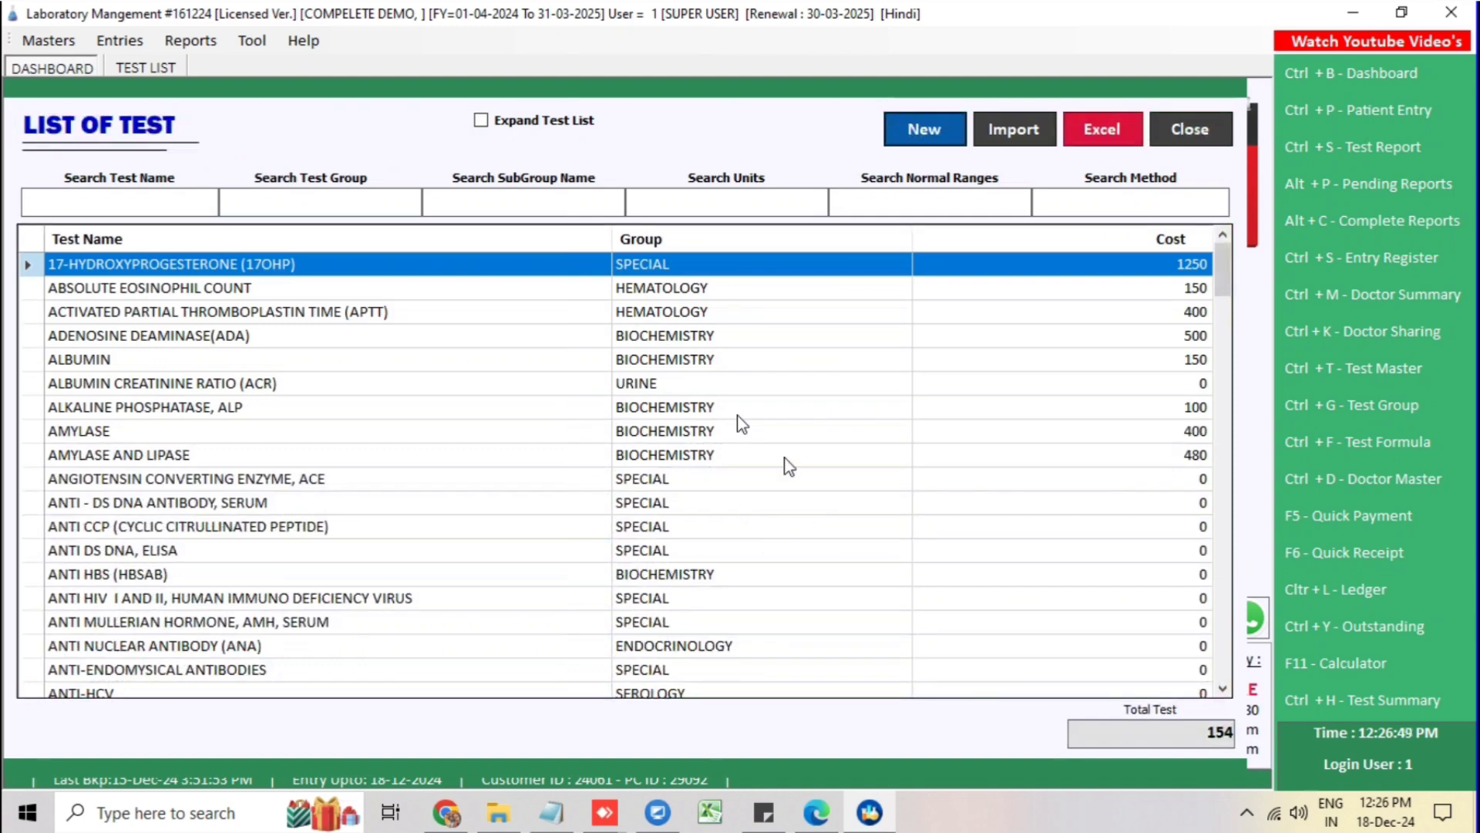
click(481, 122)
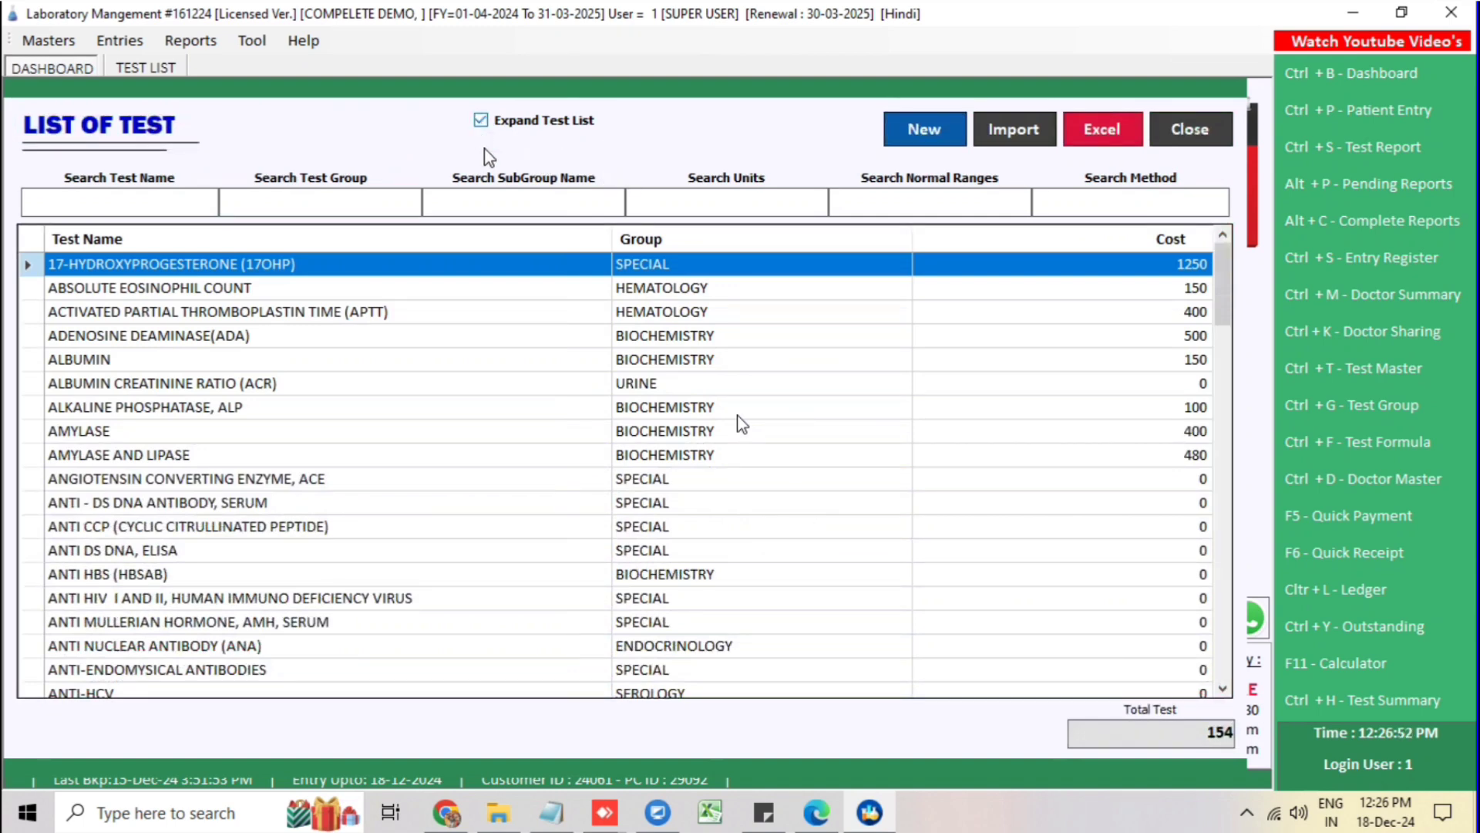
click(502, 207)
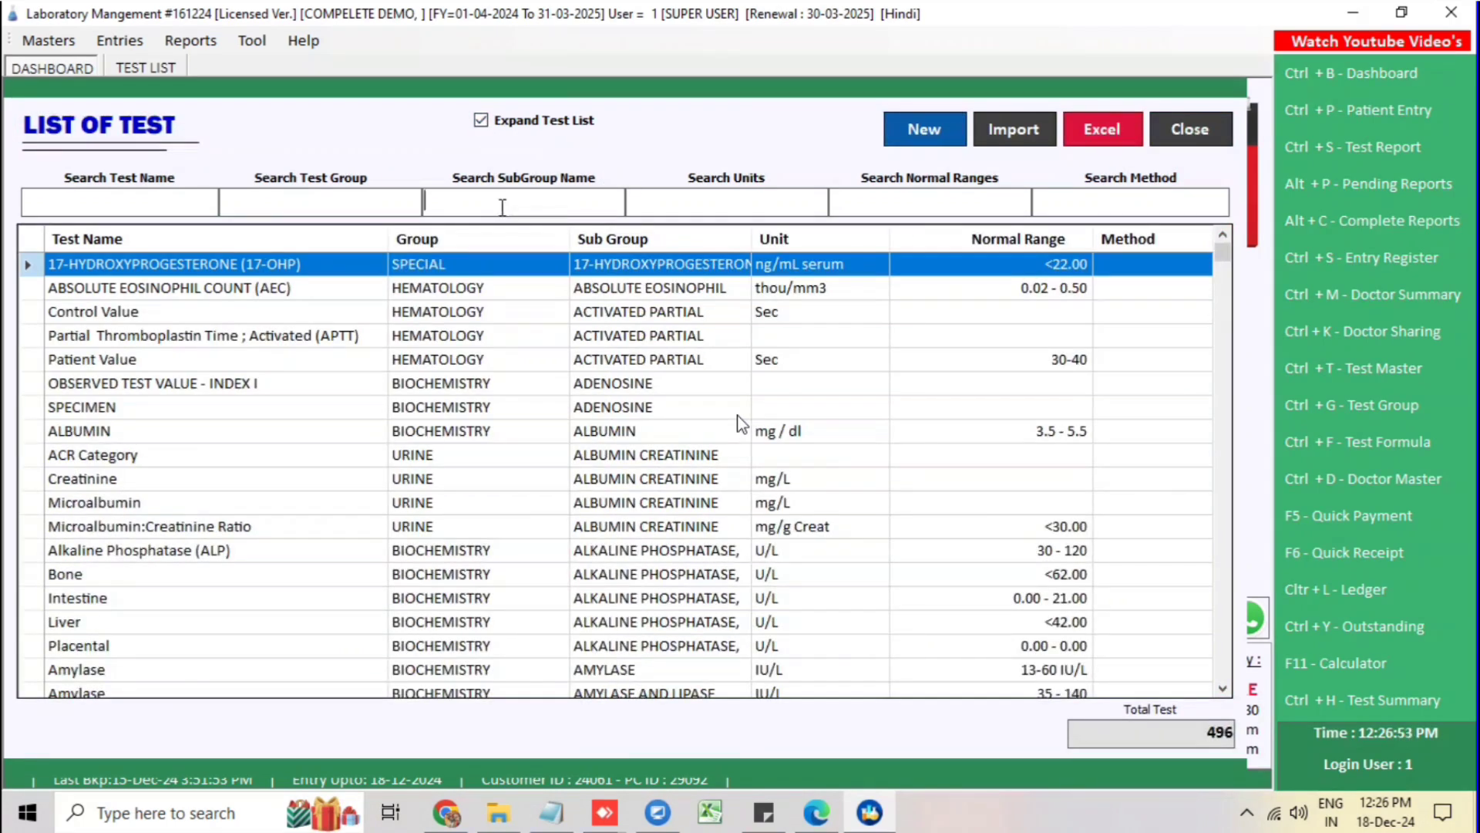
Step: Start a new test entry and examine the available test group names
click(911, 144)
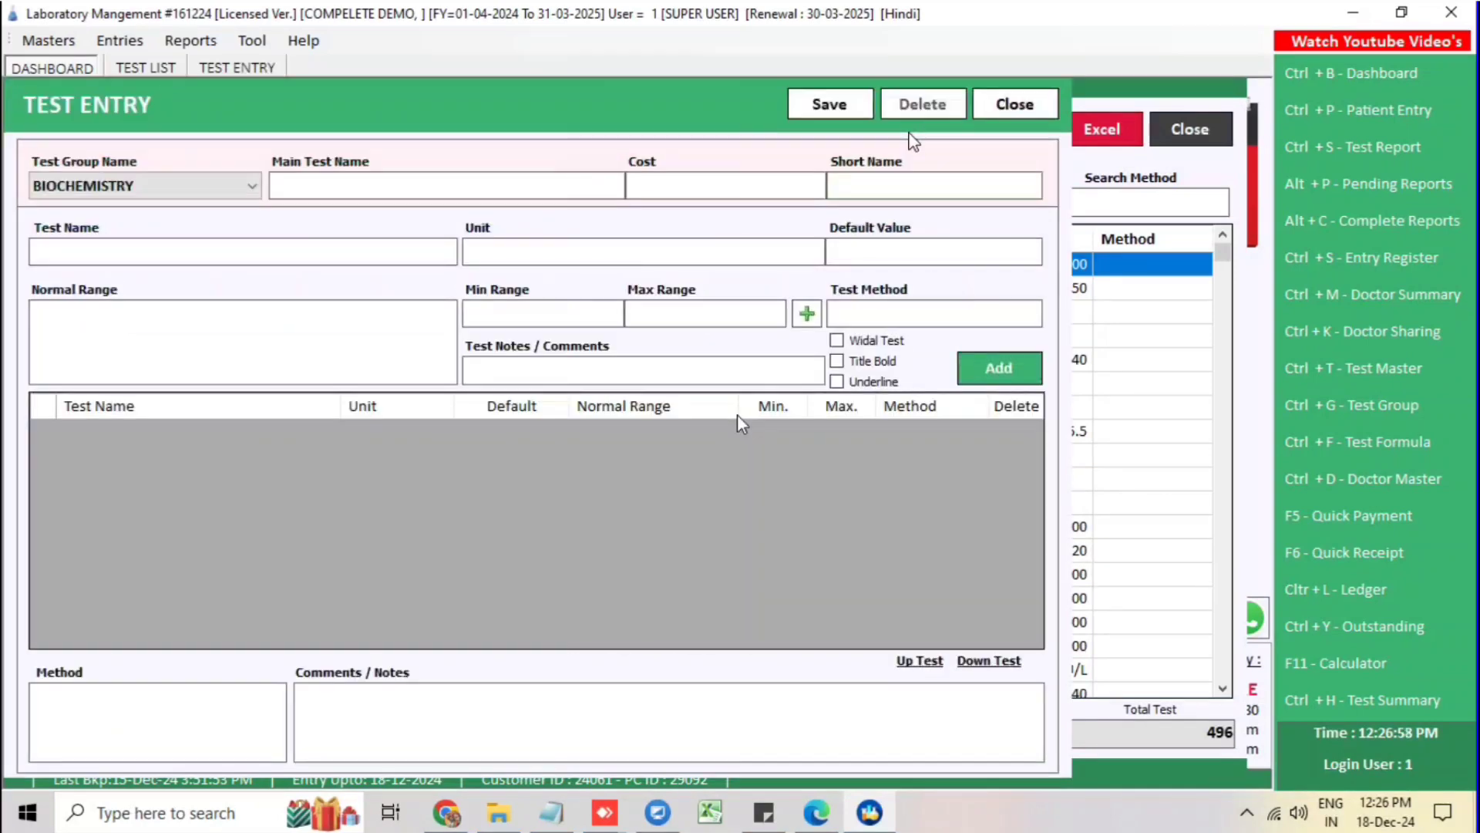
click(185, 189)
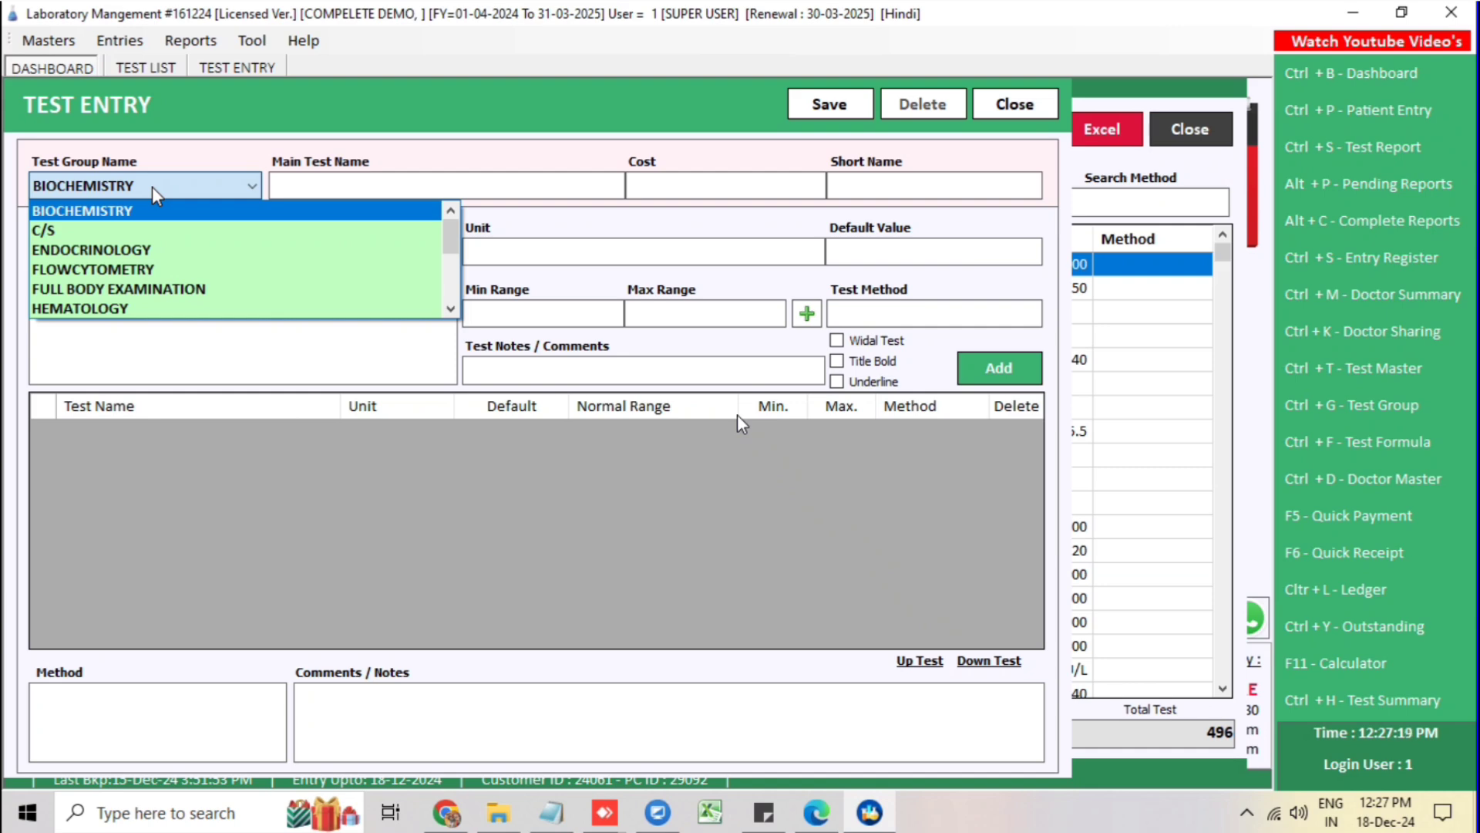
scroll(91, 299, down, 1)
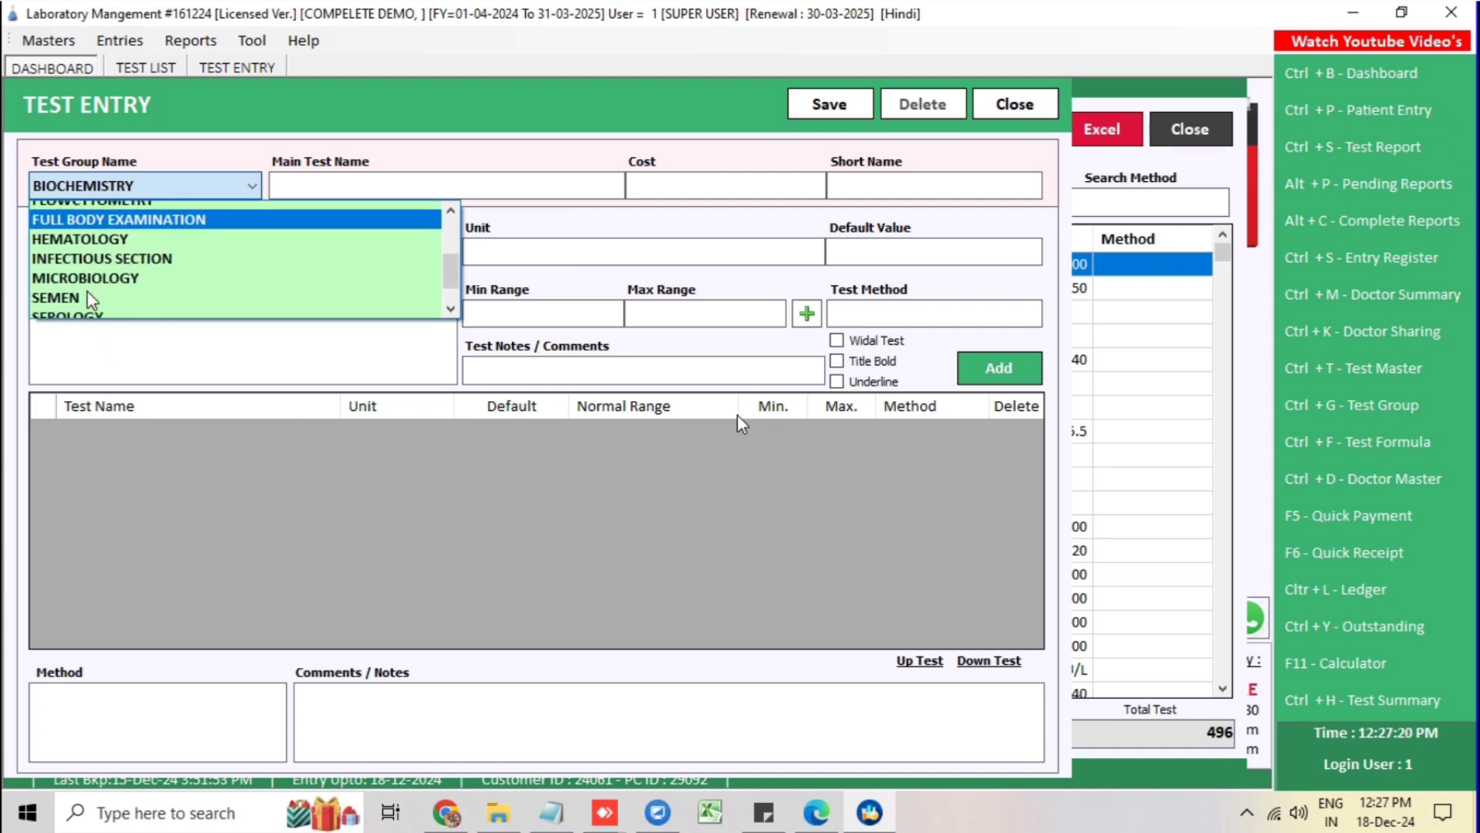
scroll(89, 298, down, 2)
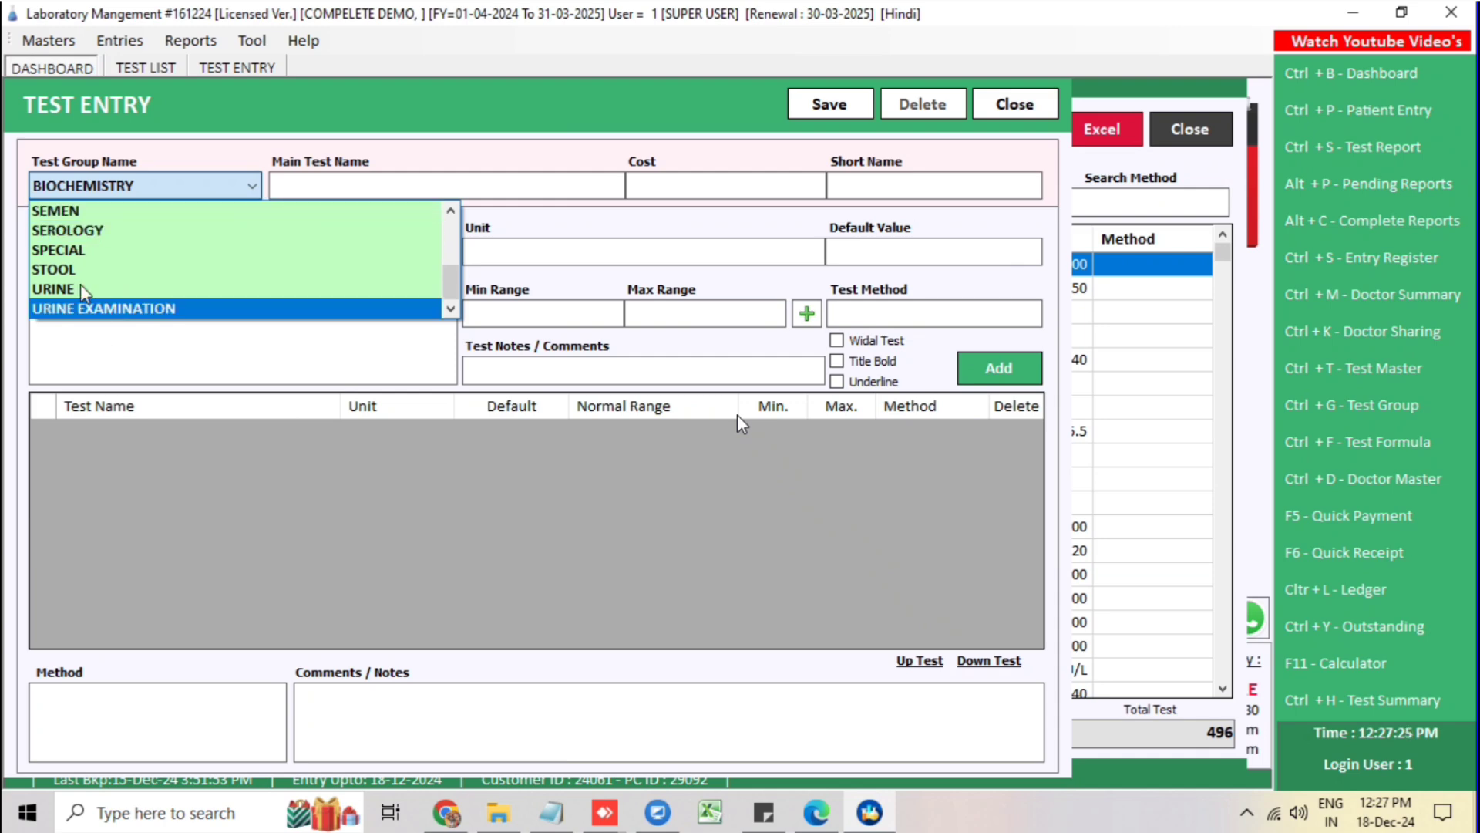
scroll(83, 290, up, 2)
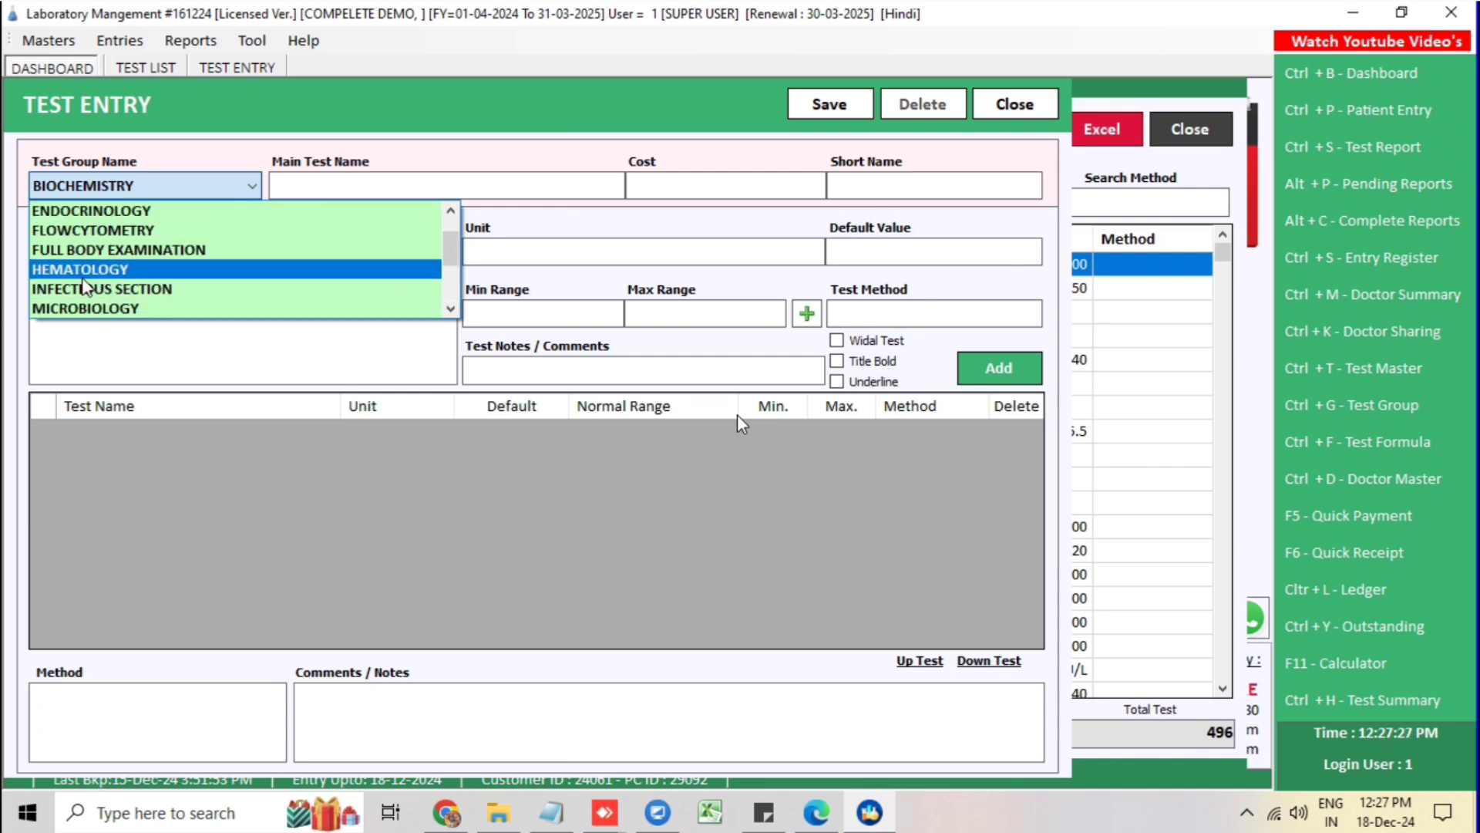
scroll(100, 283, up, 1)
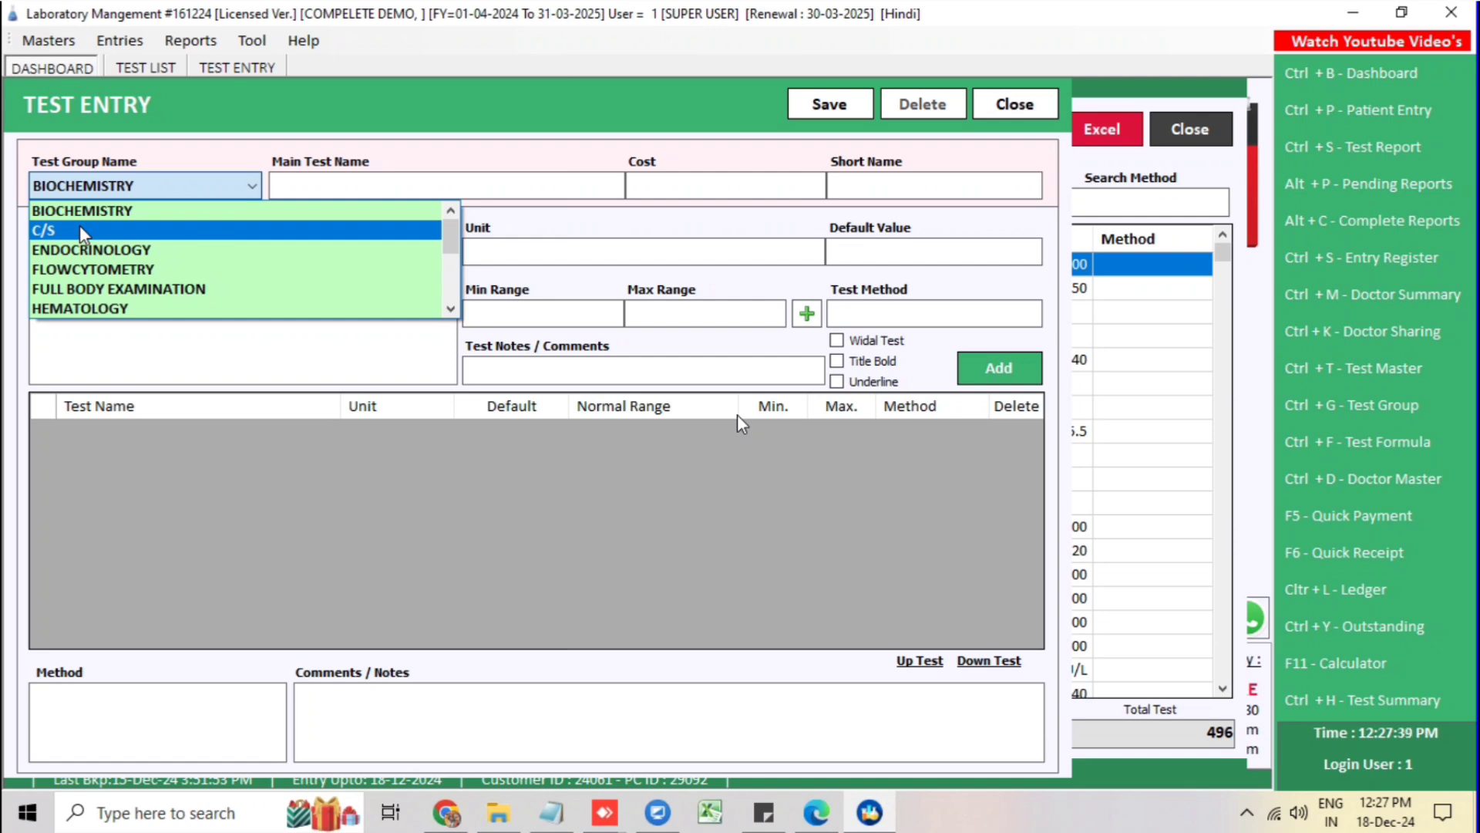
Step: Open the Test Group master to examine how groups are added, and close it and the blank test entry
key(ctrl+g)
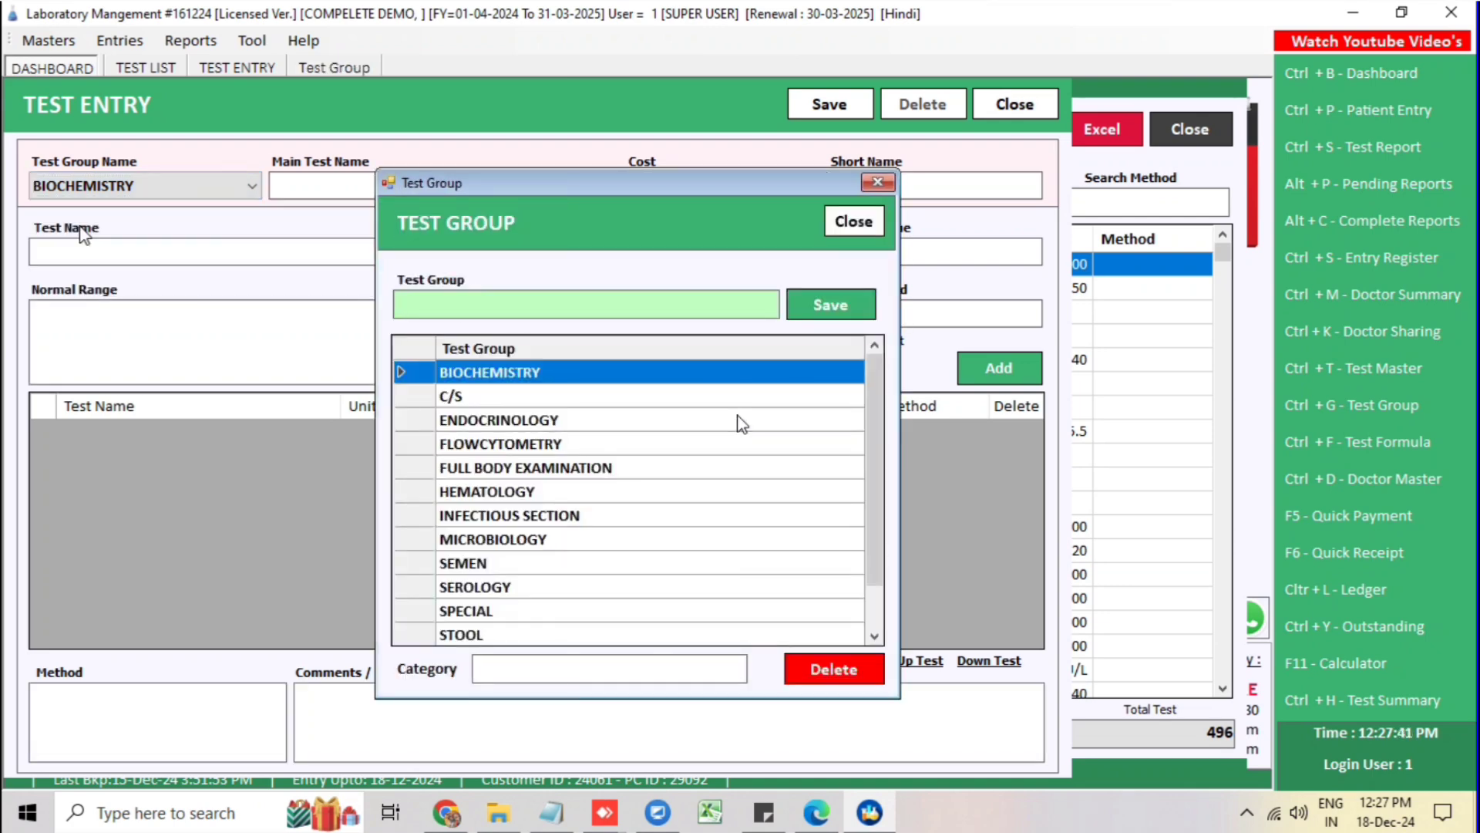
drag(572, 185, 634, 178)
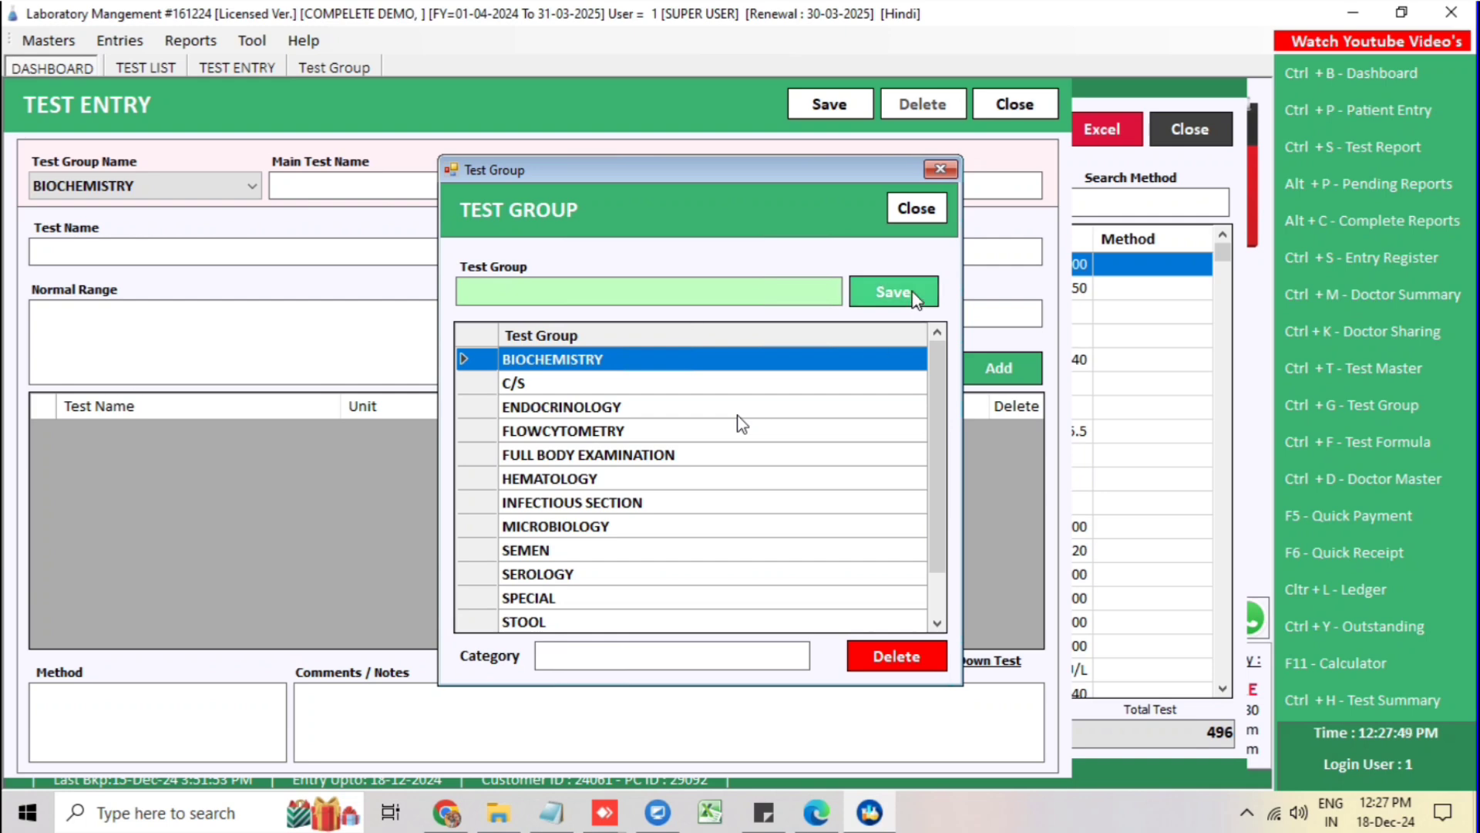
click(912, 208)
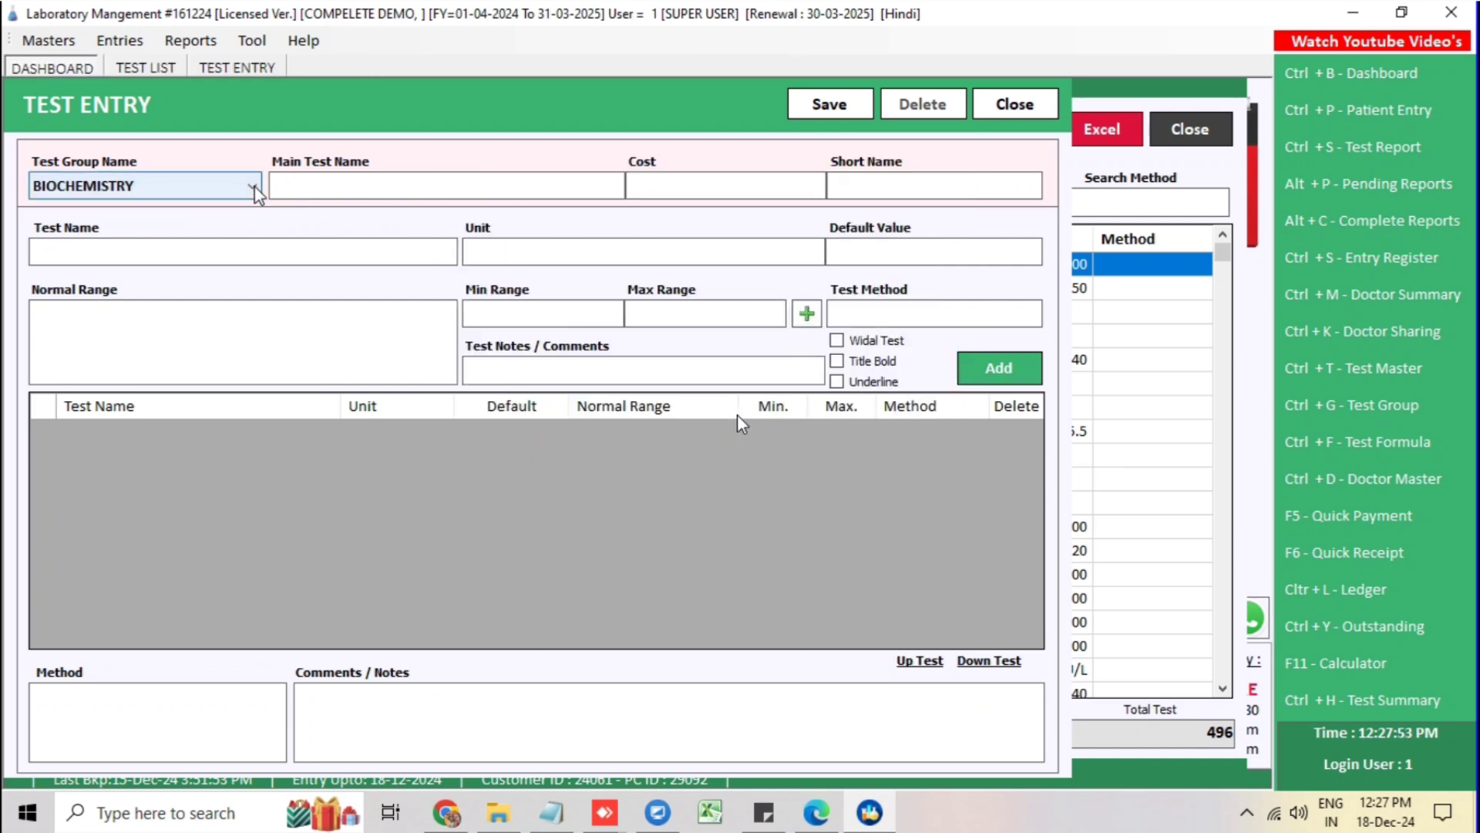
click(1013, 104)
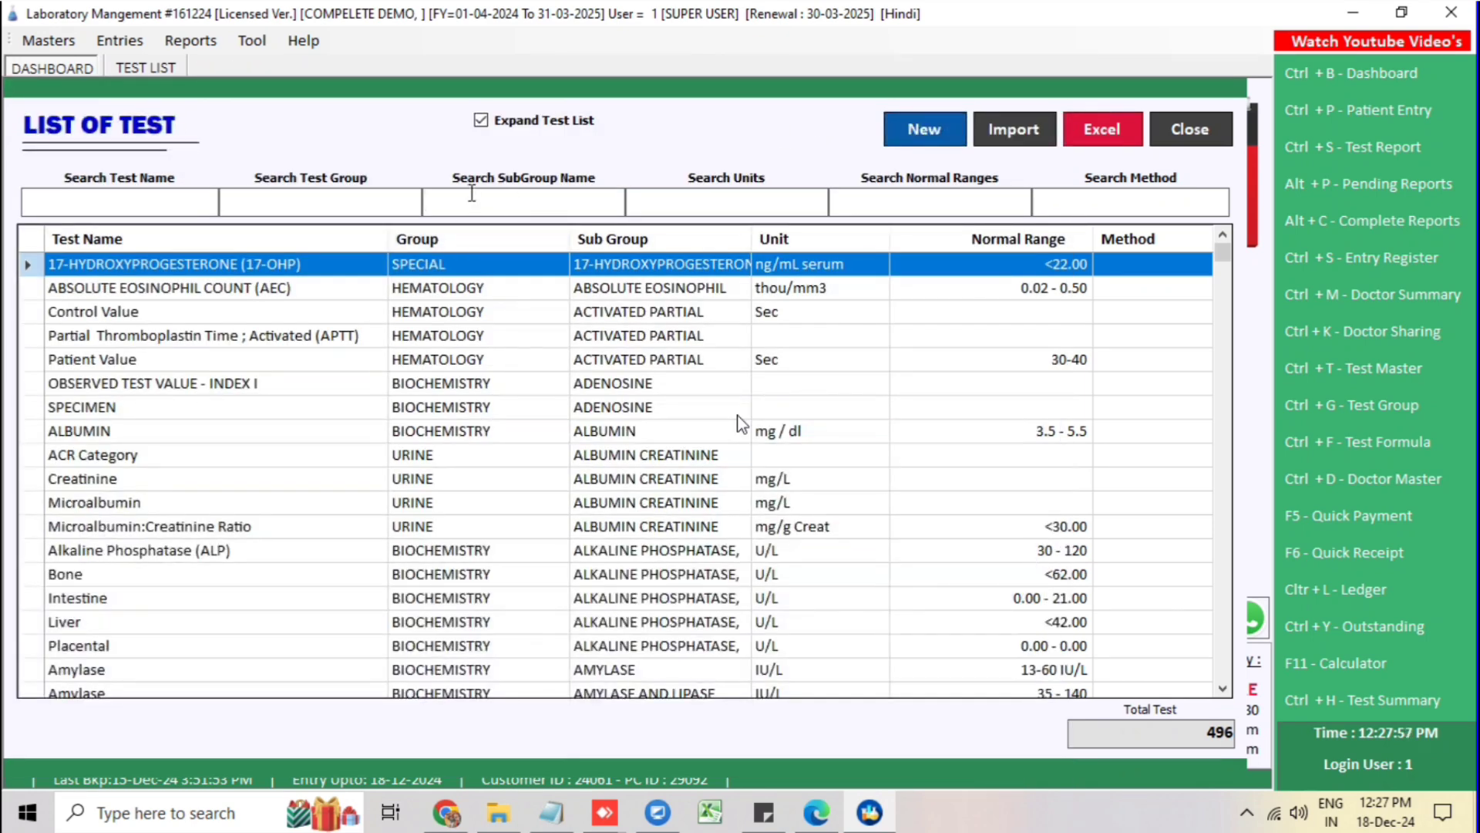
Step: Search the expanded test list for subgroup "elect" and test name "sodi"
text(elect)
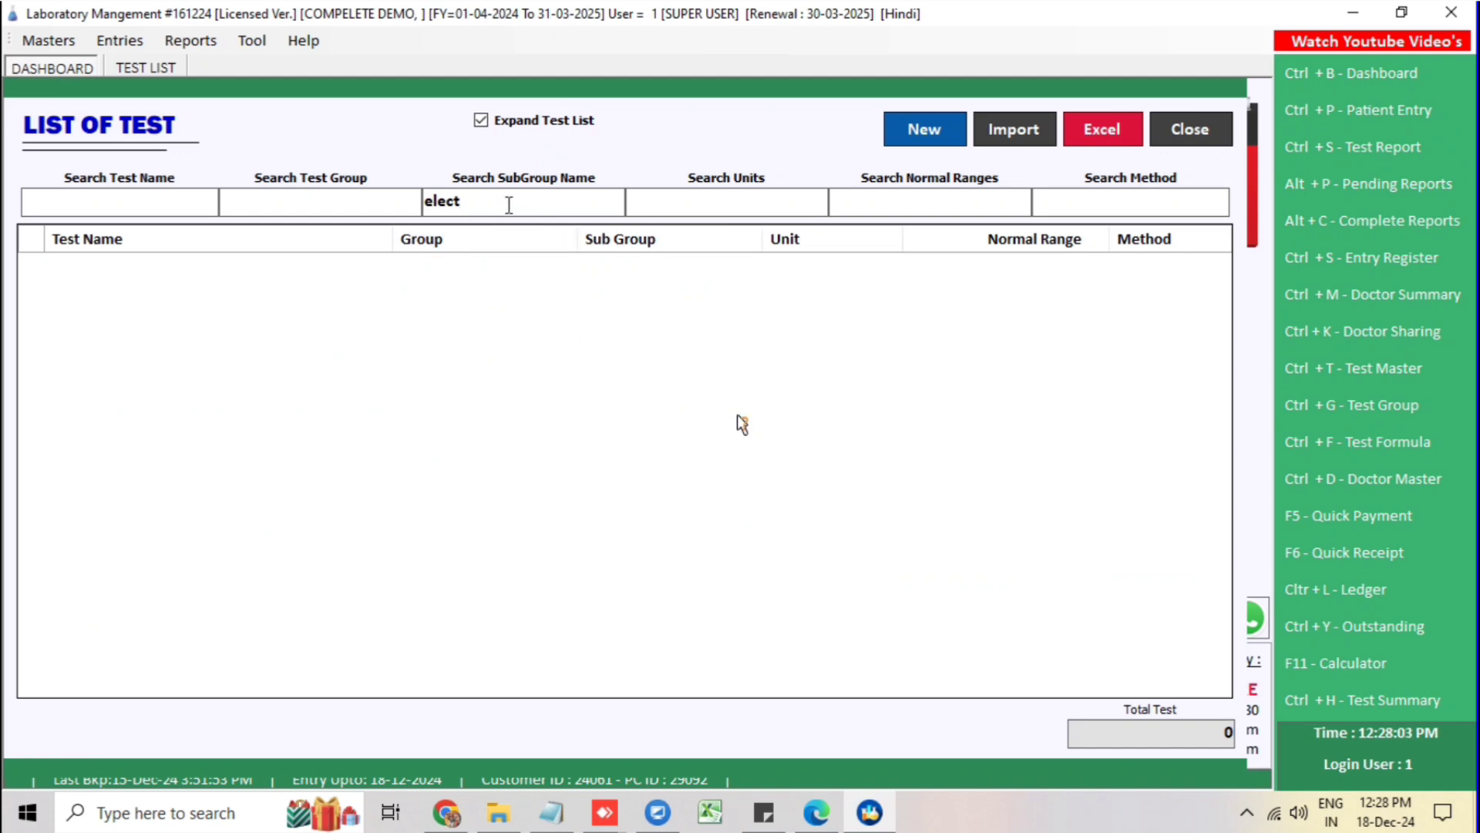
drag(508, 205, 409, 225)
click(163, 206)
text(sodi)
drag(512, 198, 405, 226)
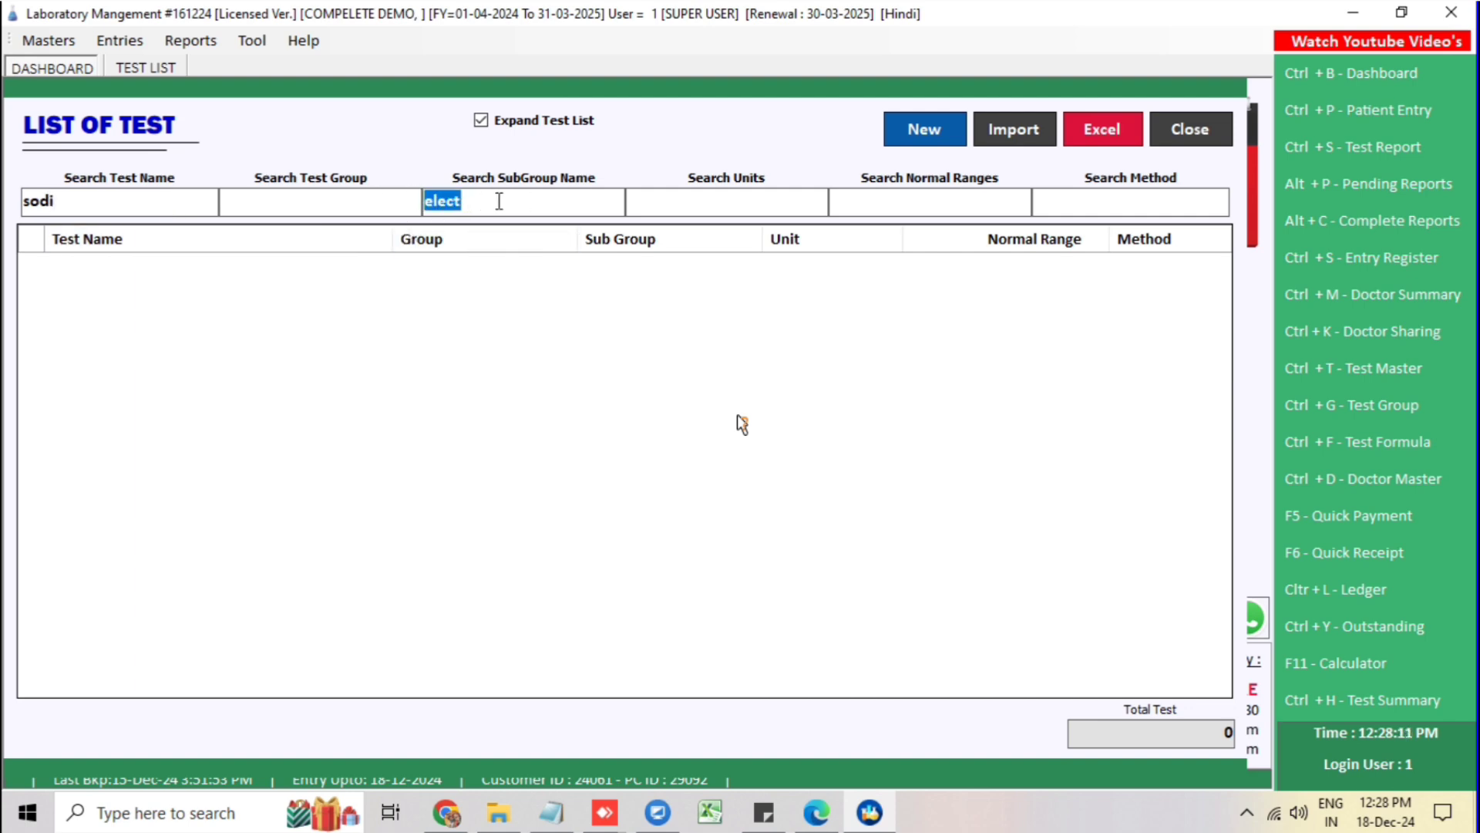
Step: Create a new BIOCHEMISTRY test with main test name Electrolytes, cost 500 and short name elect
click(903, 129)
click(362, 191)
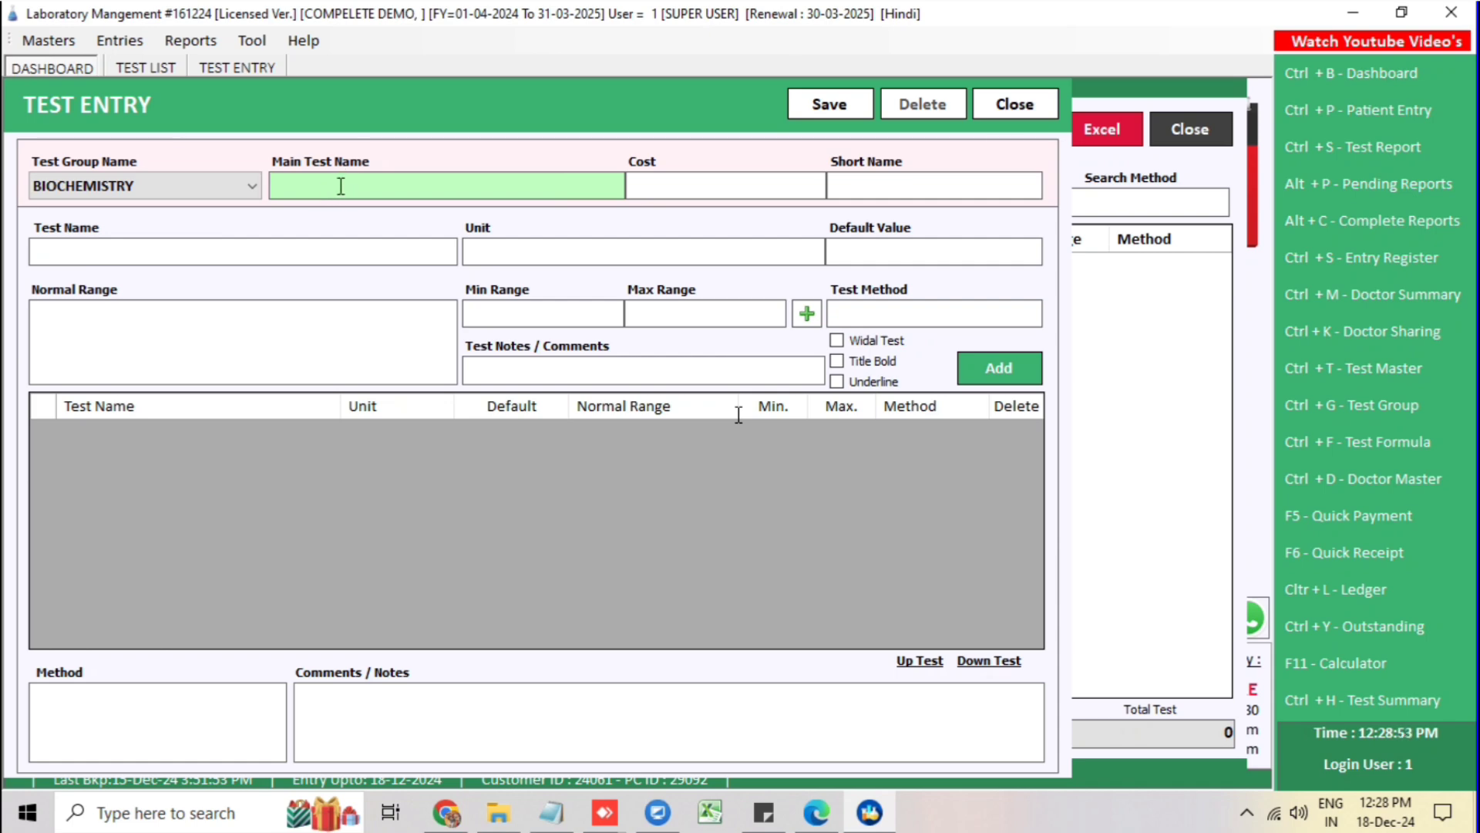
text(Electrolytes)
key(Return)
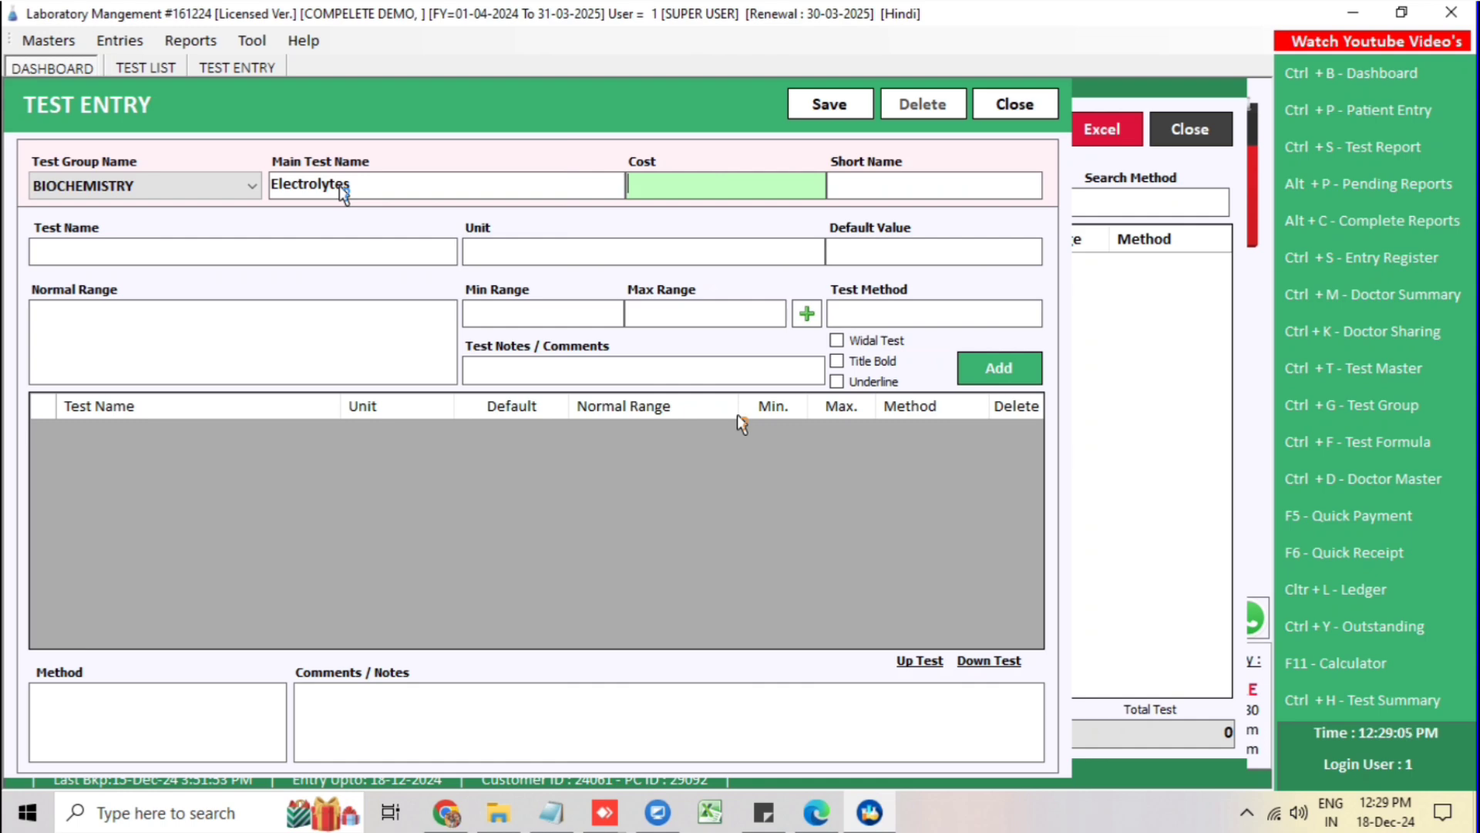
text(500)
key(Return)
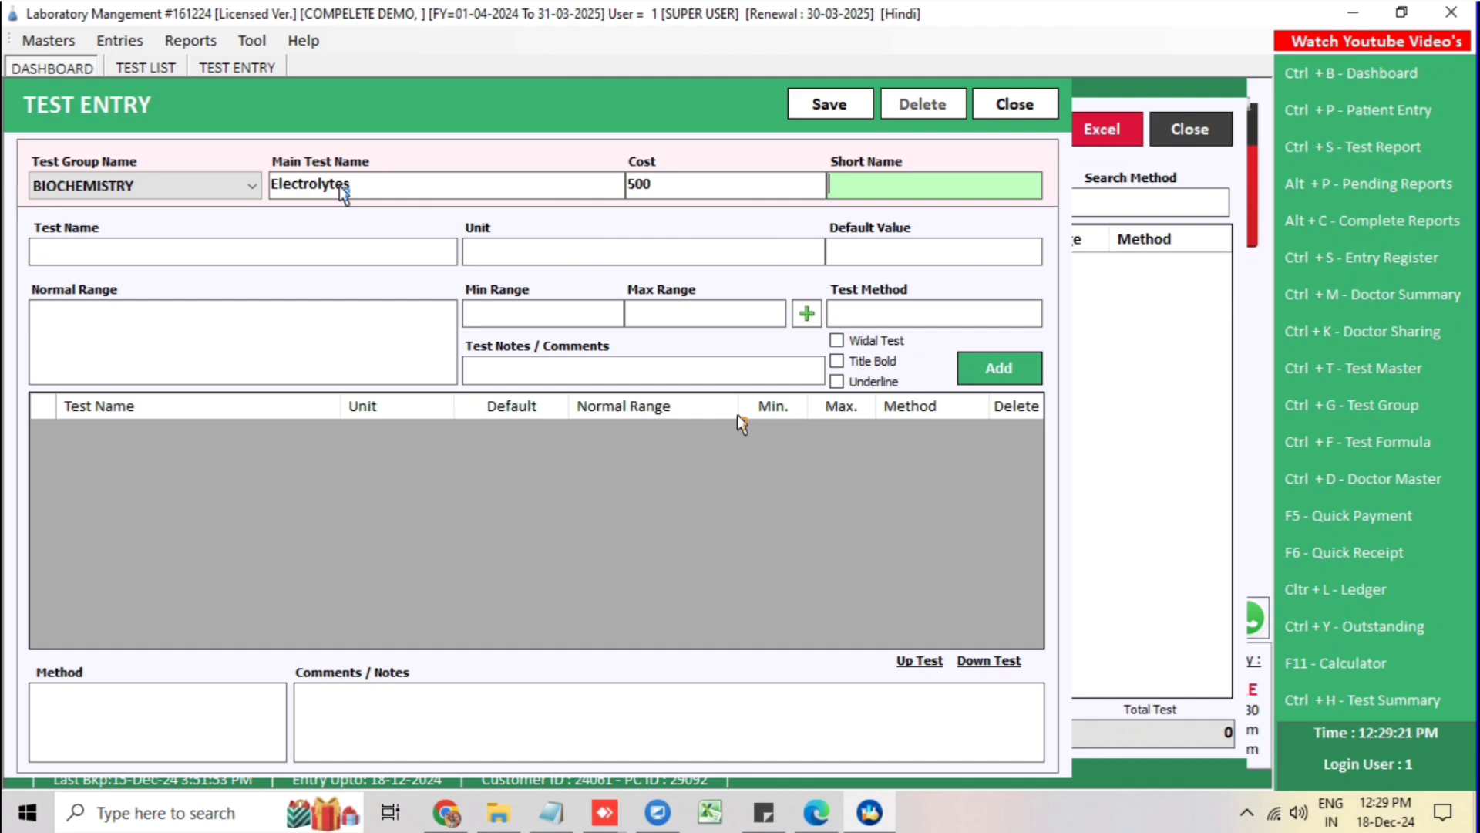
text(elect)
key(Tab)
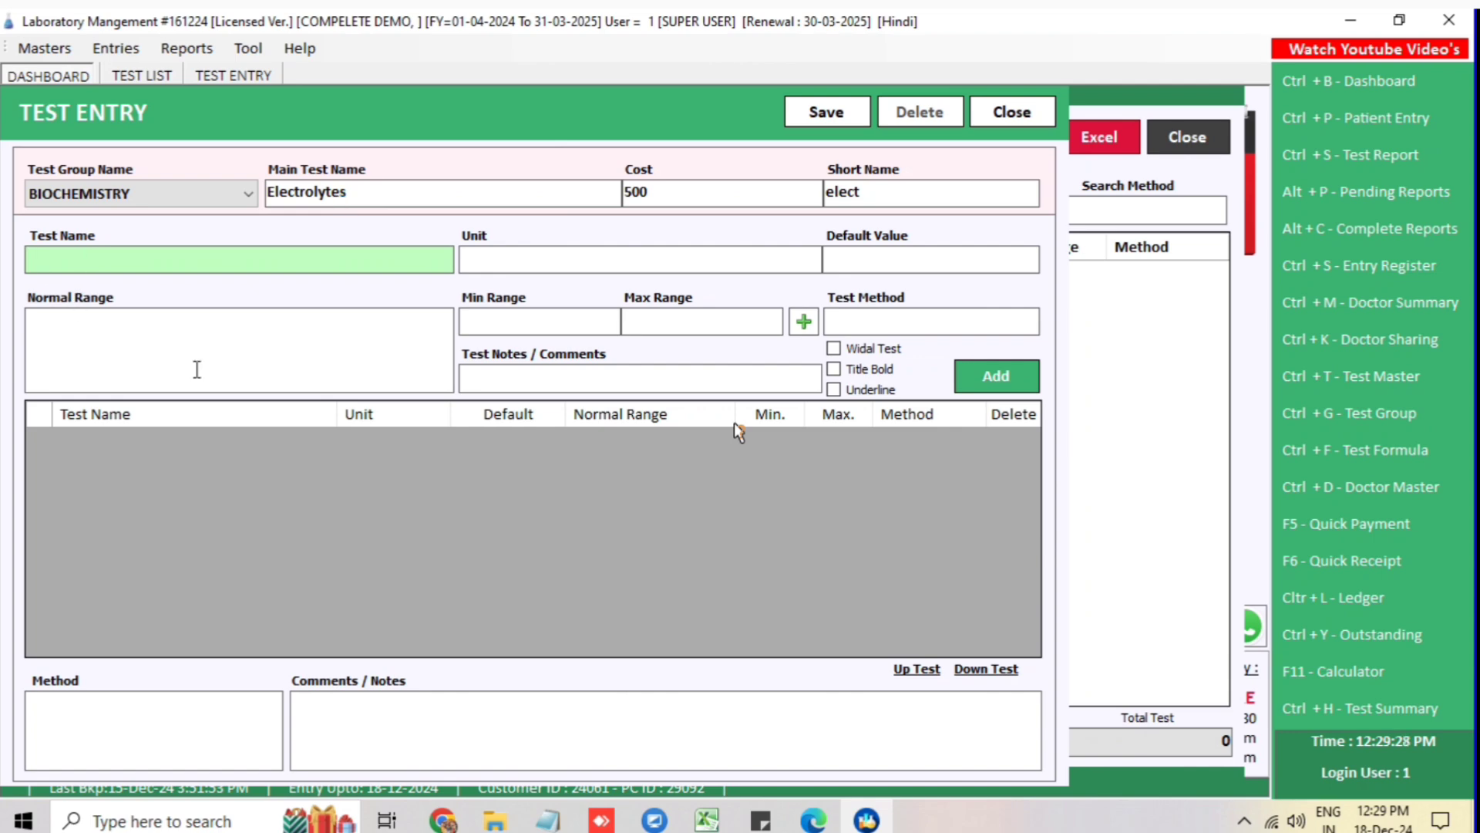
Step: Copy the test name Sodium from electrolytes_watermark.pdf in Edge and paste it as the test name in the lab software
click(829, 822)
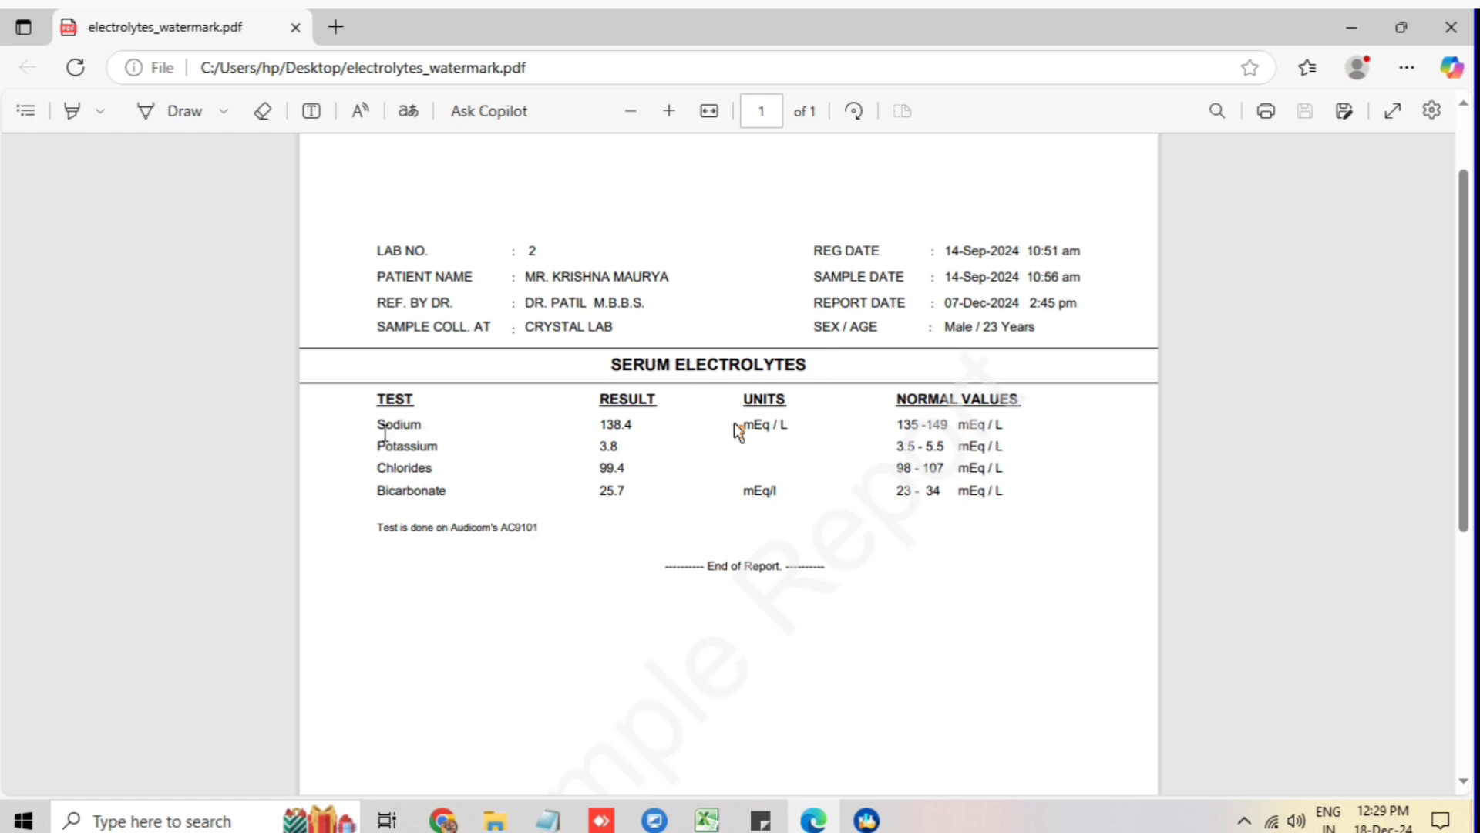
drag(378, 429, 421, 427)
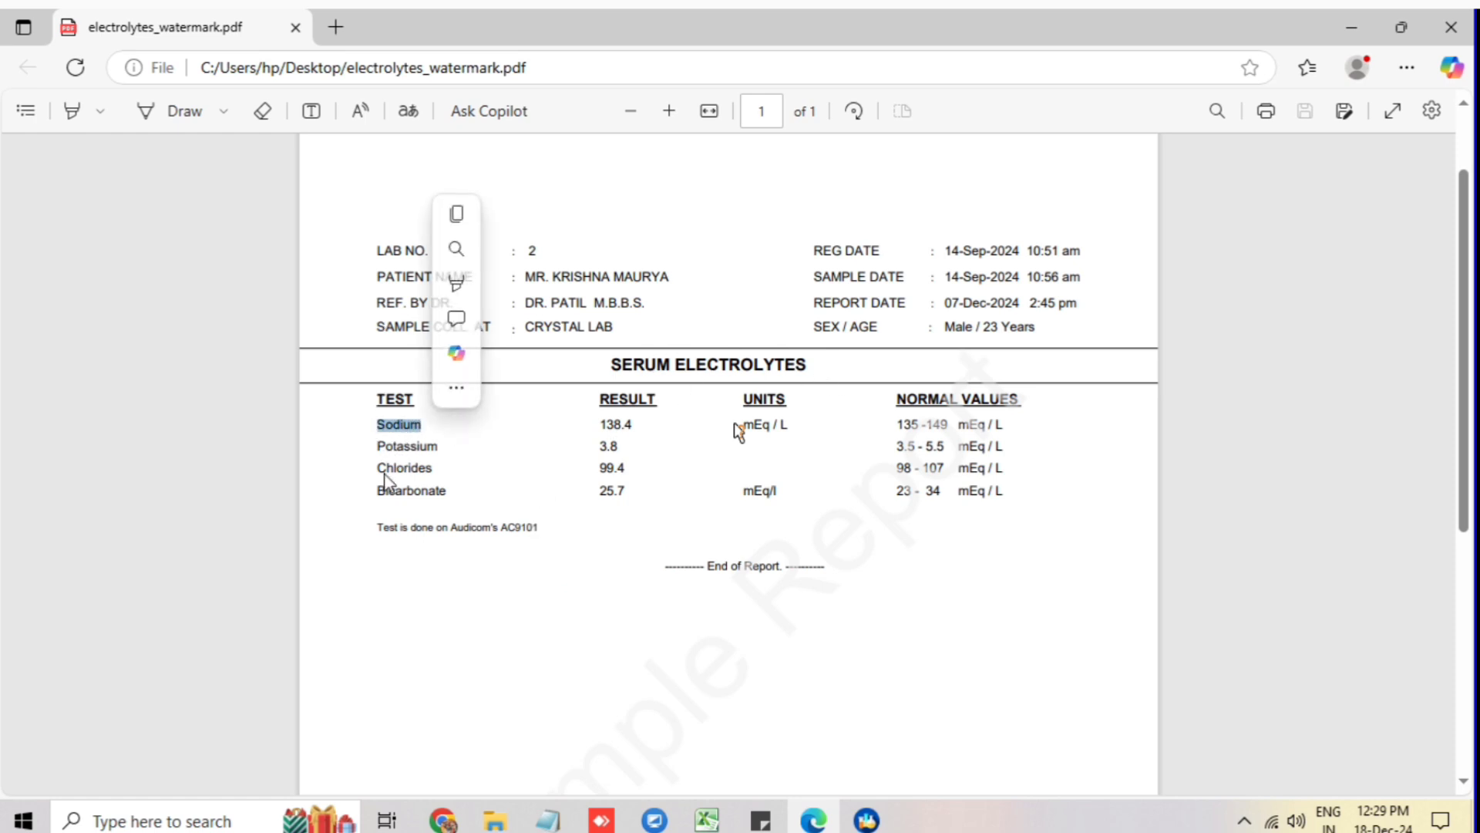
click(490, 429)
drag(378, 423, 426, 429)
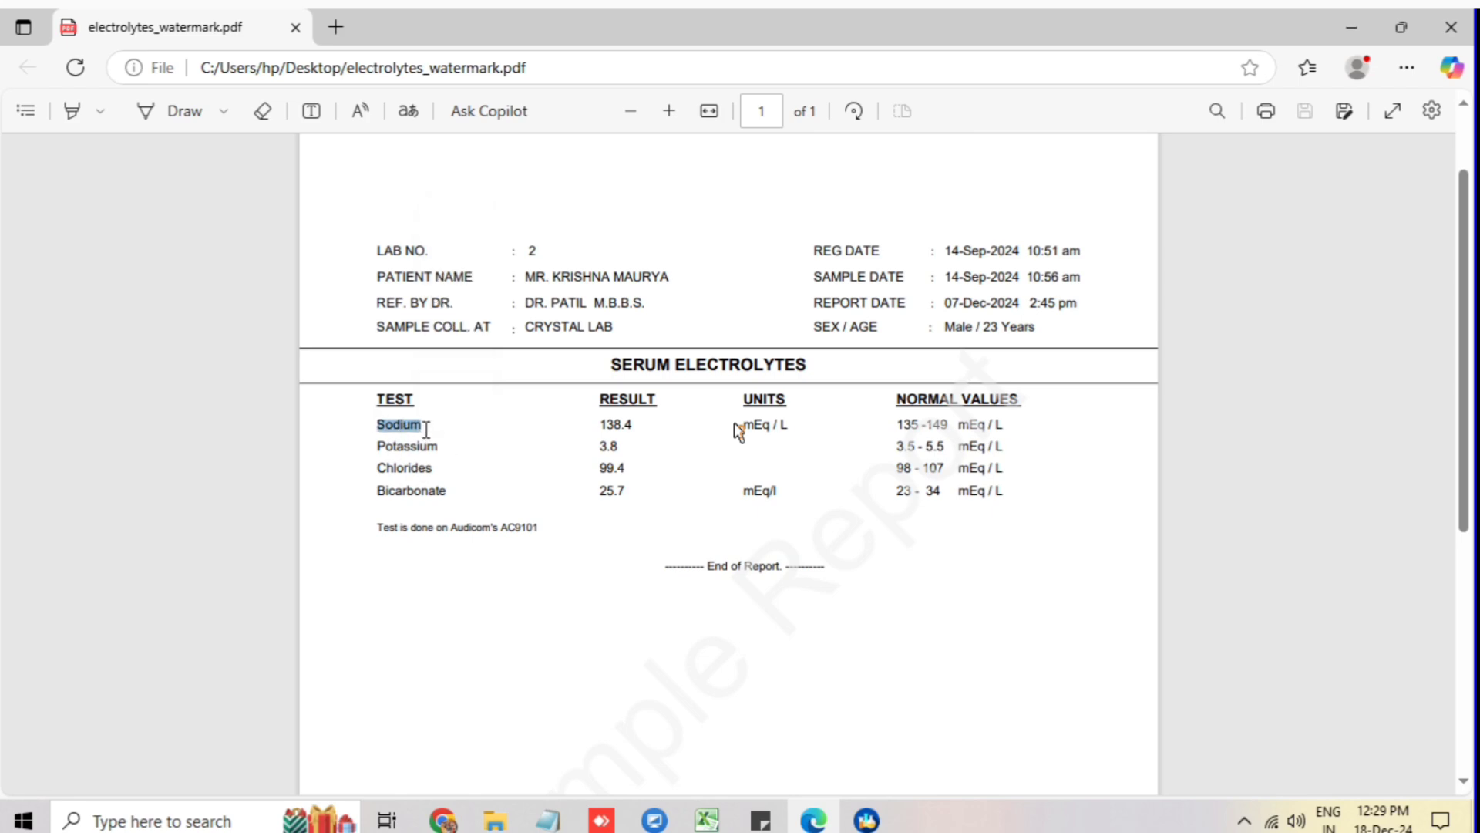
key(ctrl+c)
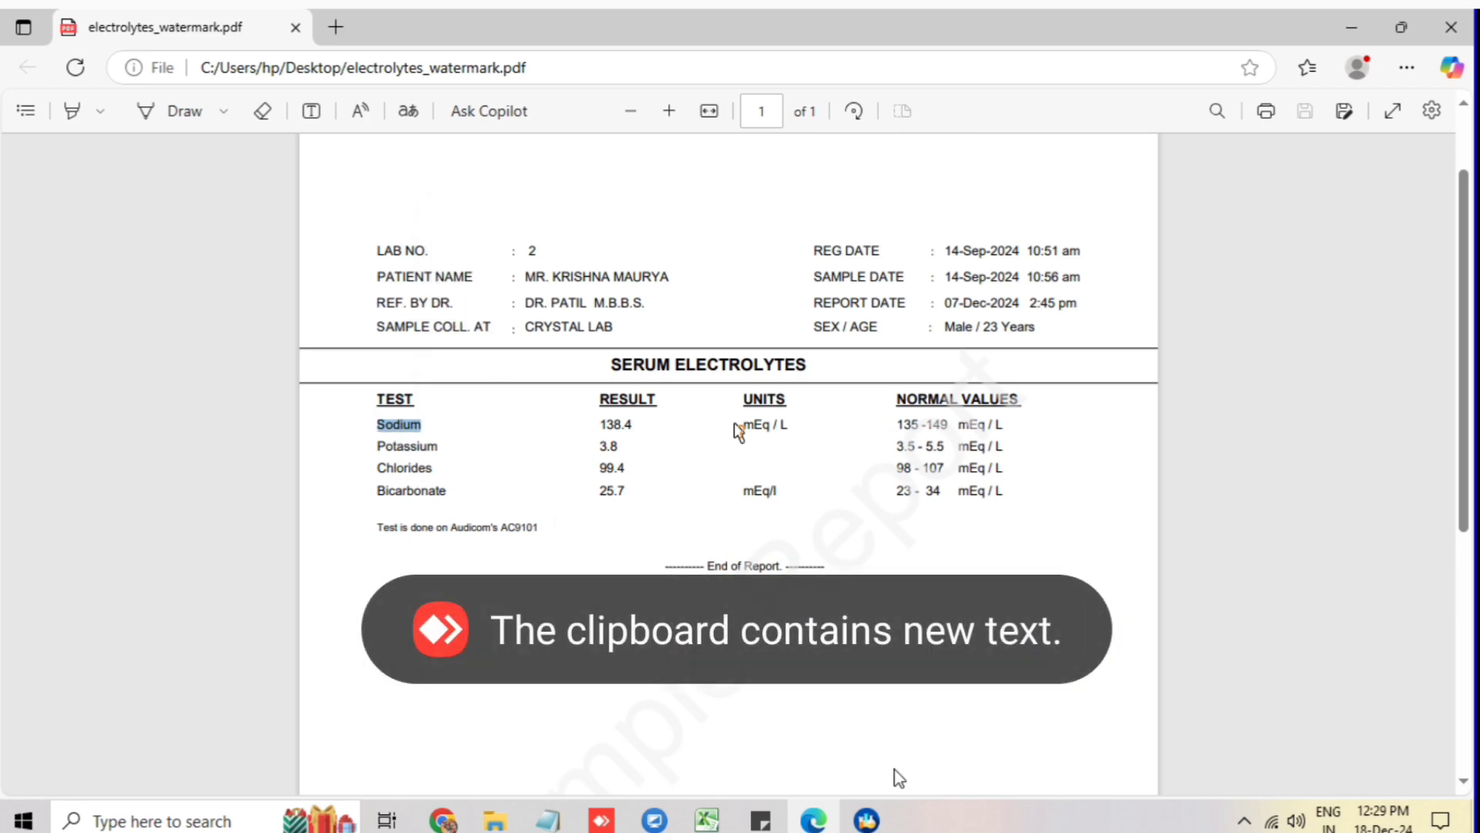
click(866, 820)
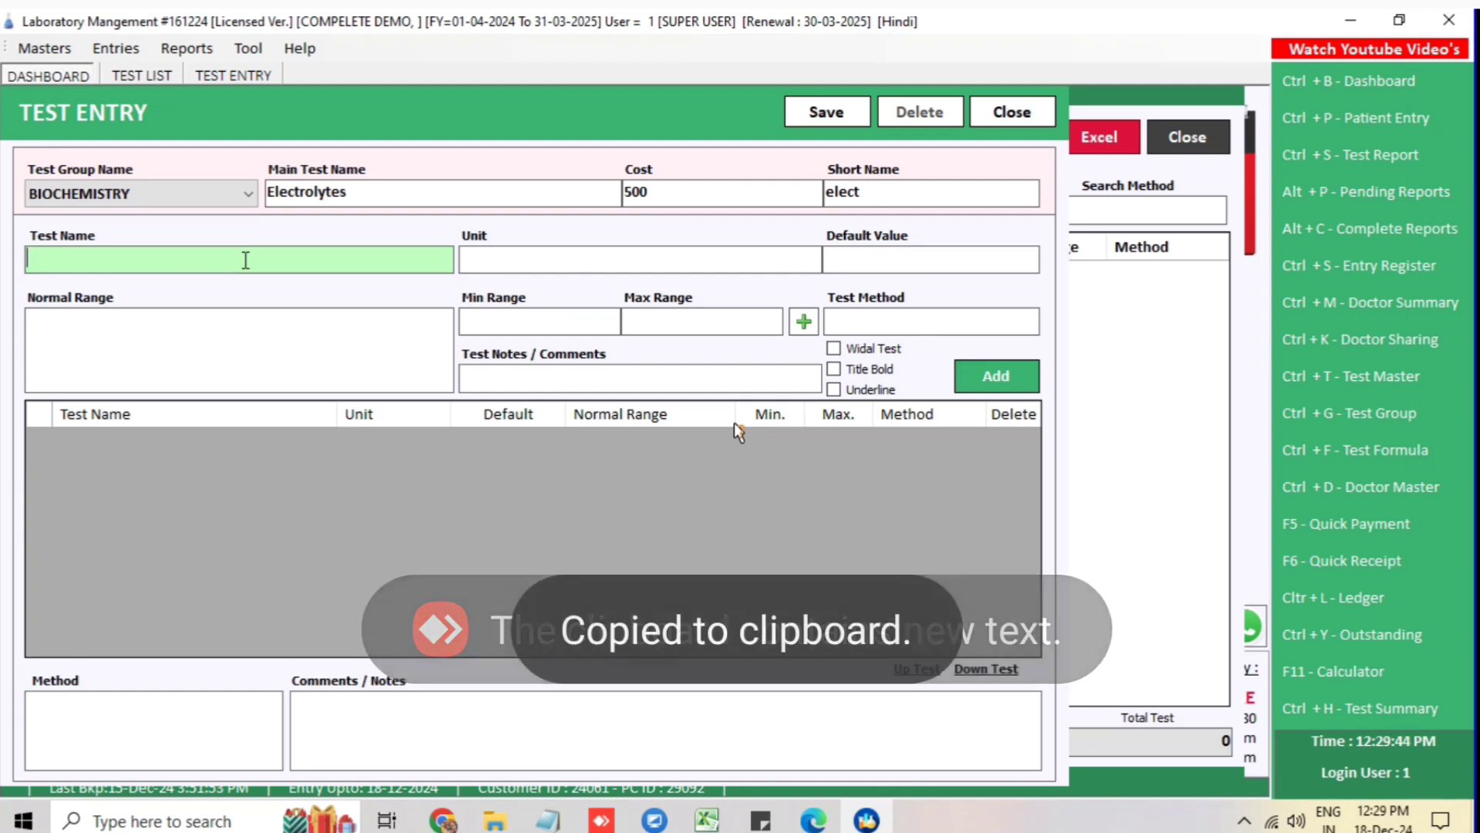
key(ctrl+v)
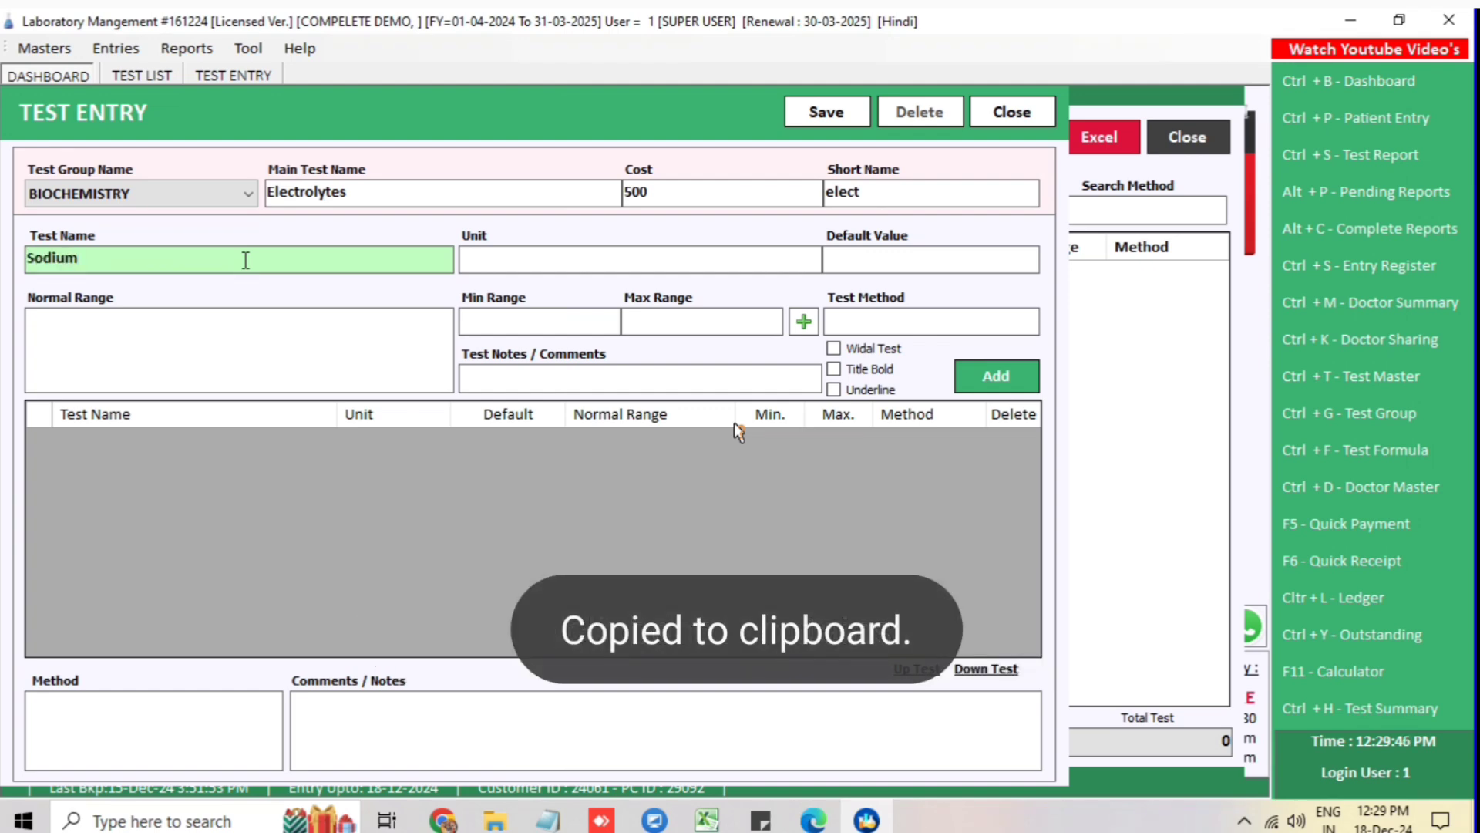
drag(75, 270, 13, 266)
click(88, 265)
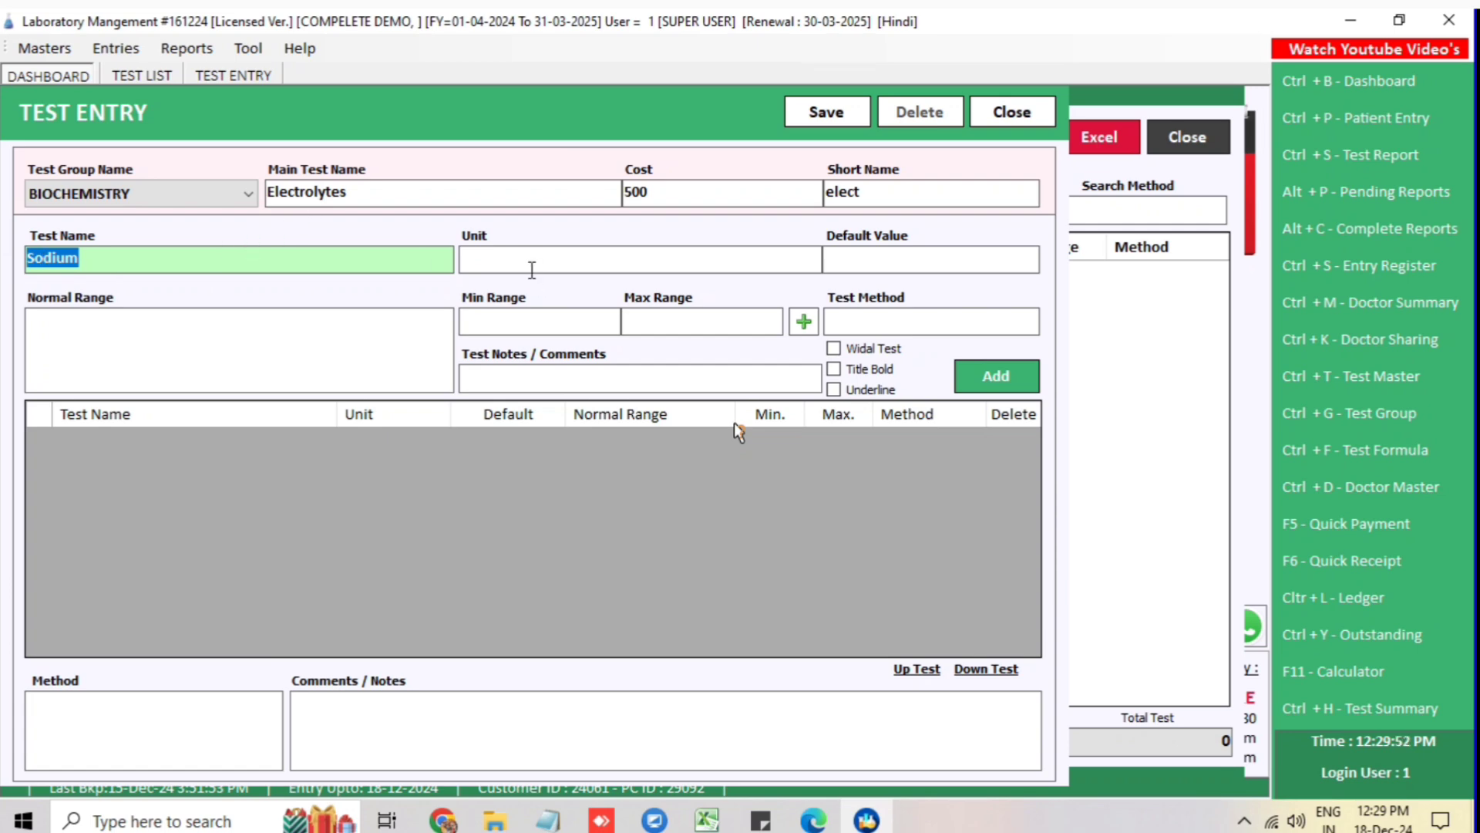
Step: Copy the Sodium unit mEq / L from electrolytes_watermark.pdf in Edge and paste it as the unit in the lab software
click(528, 264)
click(812, 821)
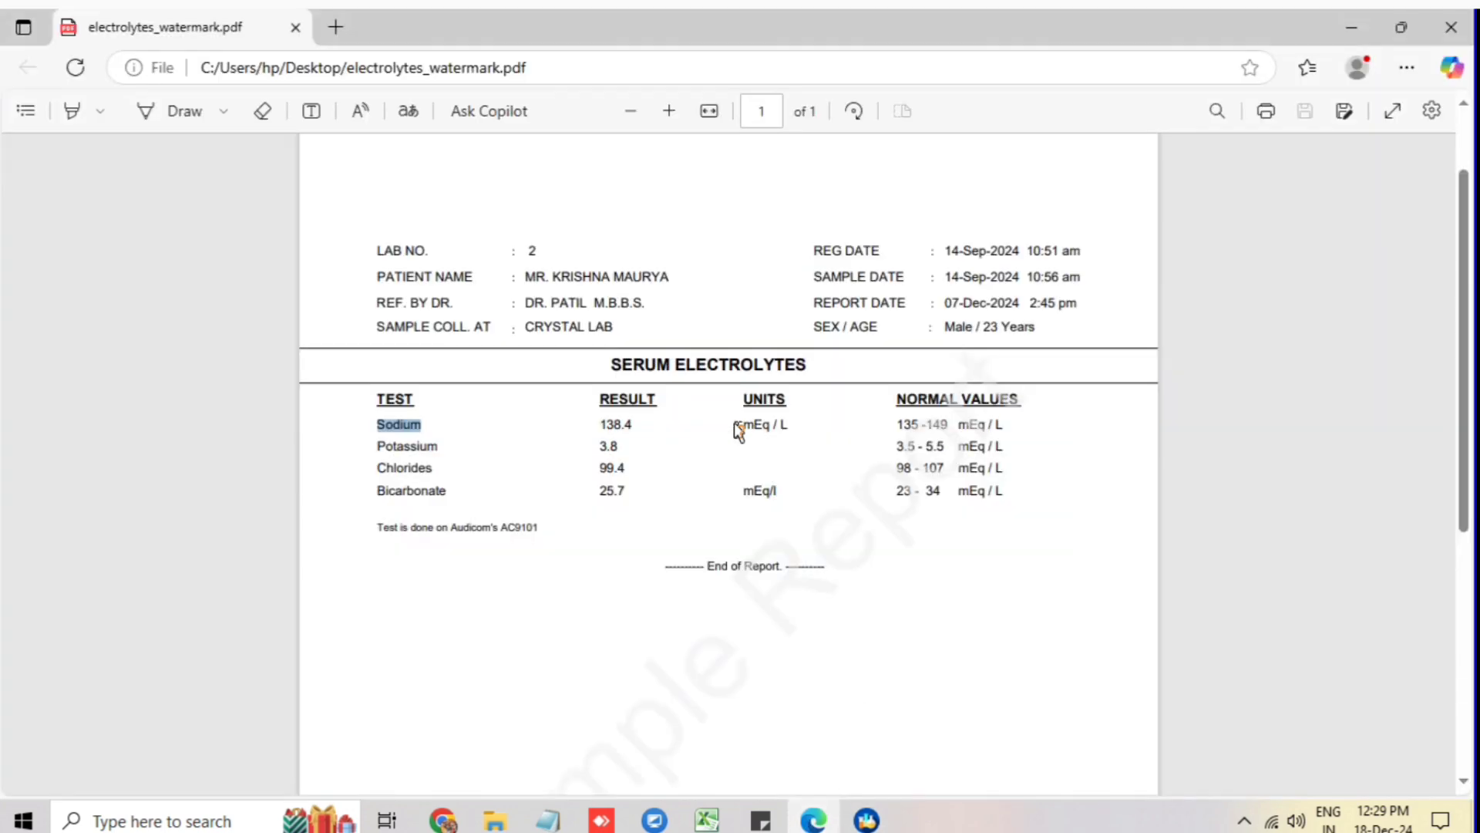
drag(745, 425, 797, 429)
key(ctrl+c)
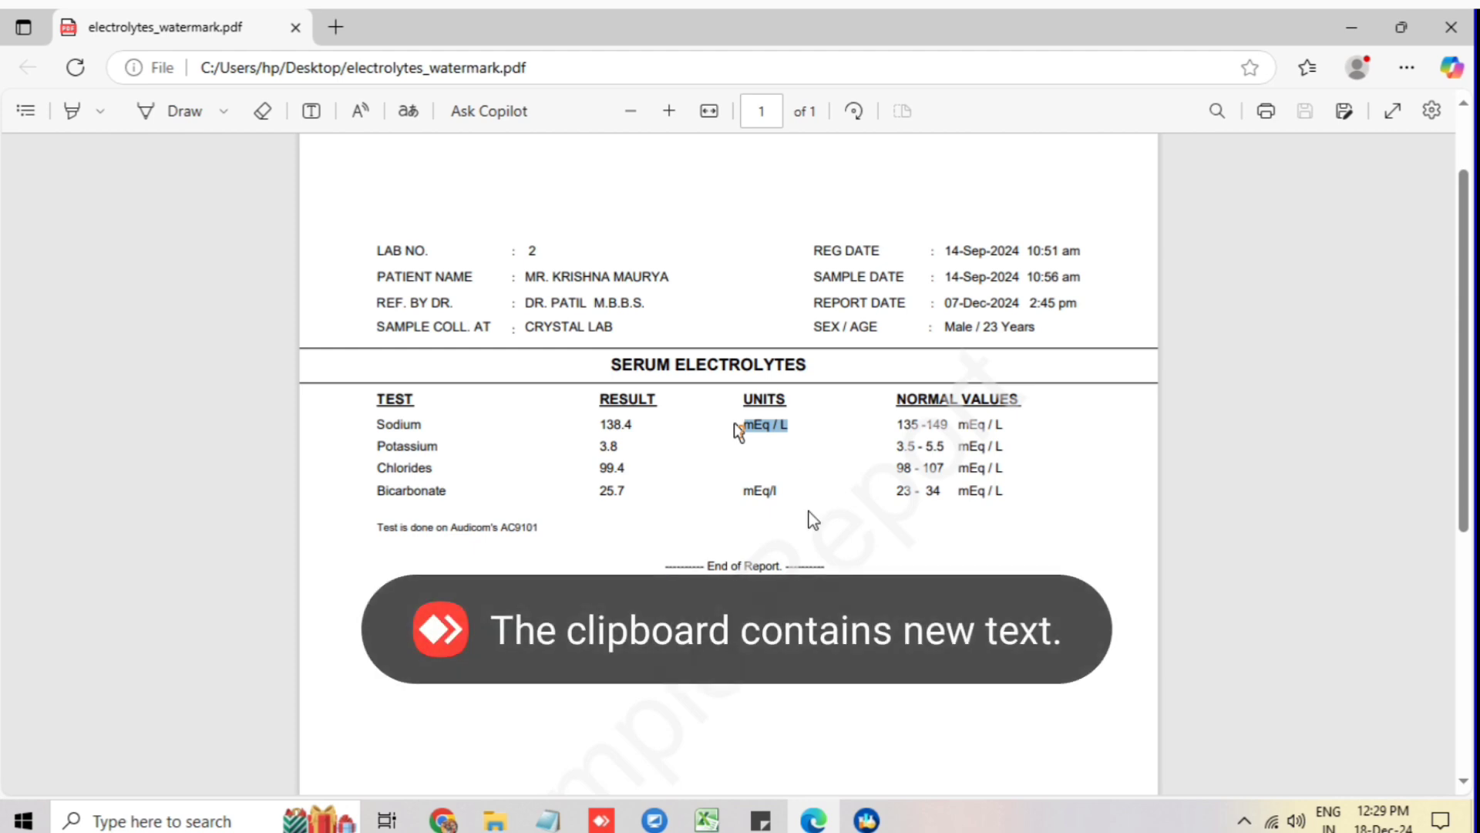
key(alt+Tab)
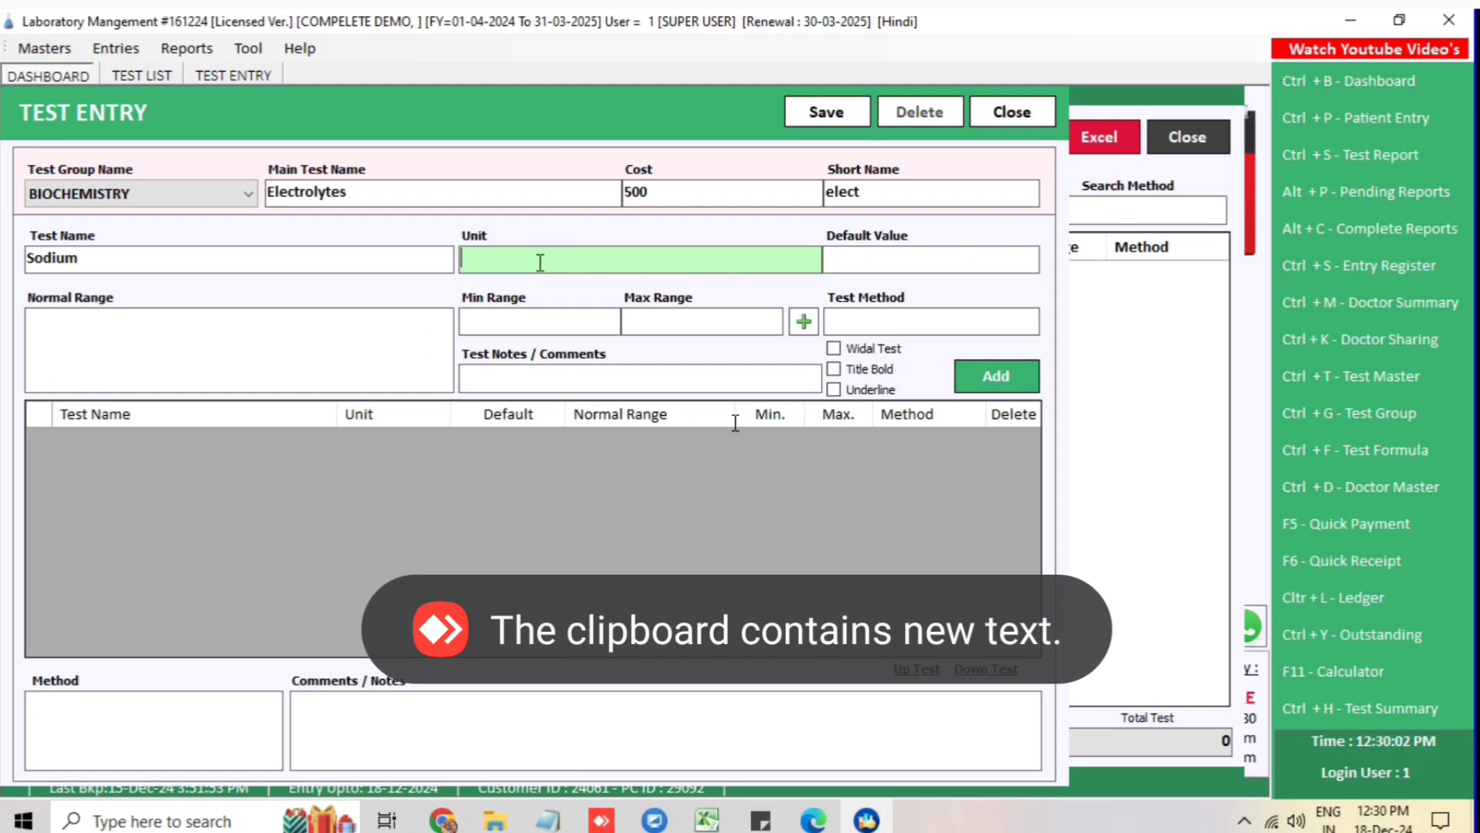
text(mg/dff)
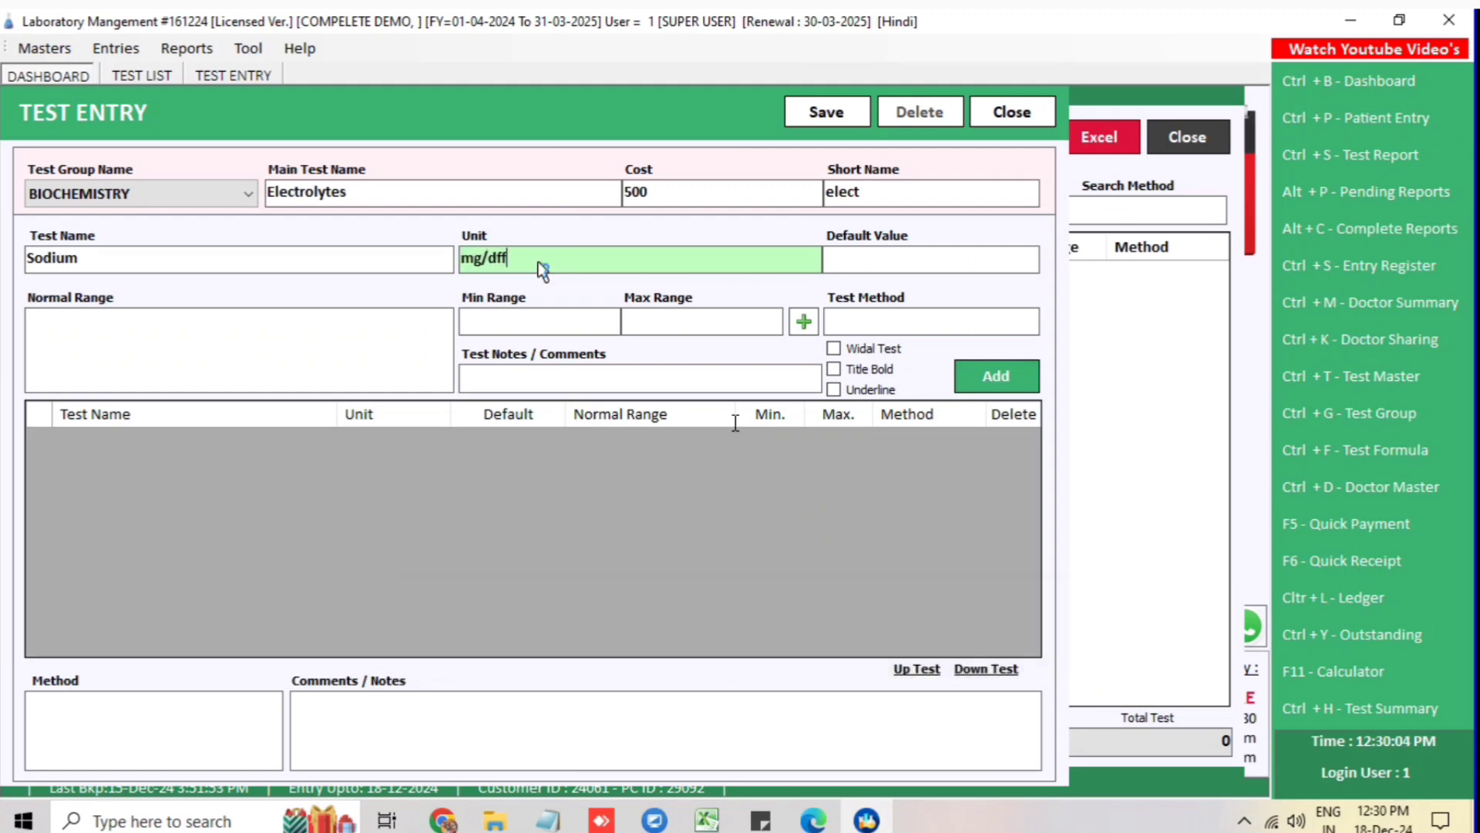
key(BackSpace)
key(BackSpace)
key(BackSpace)
key(BackSpace)
key(BackSpace)
key(BackSpace)
key(ctrl+v)
Step: Enter Non-Reactive as the default value for Sodium and clear it again
click(874, 260)
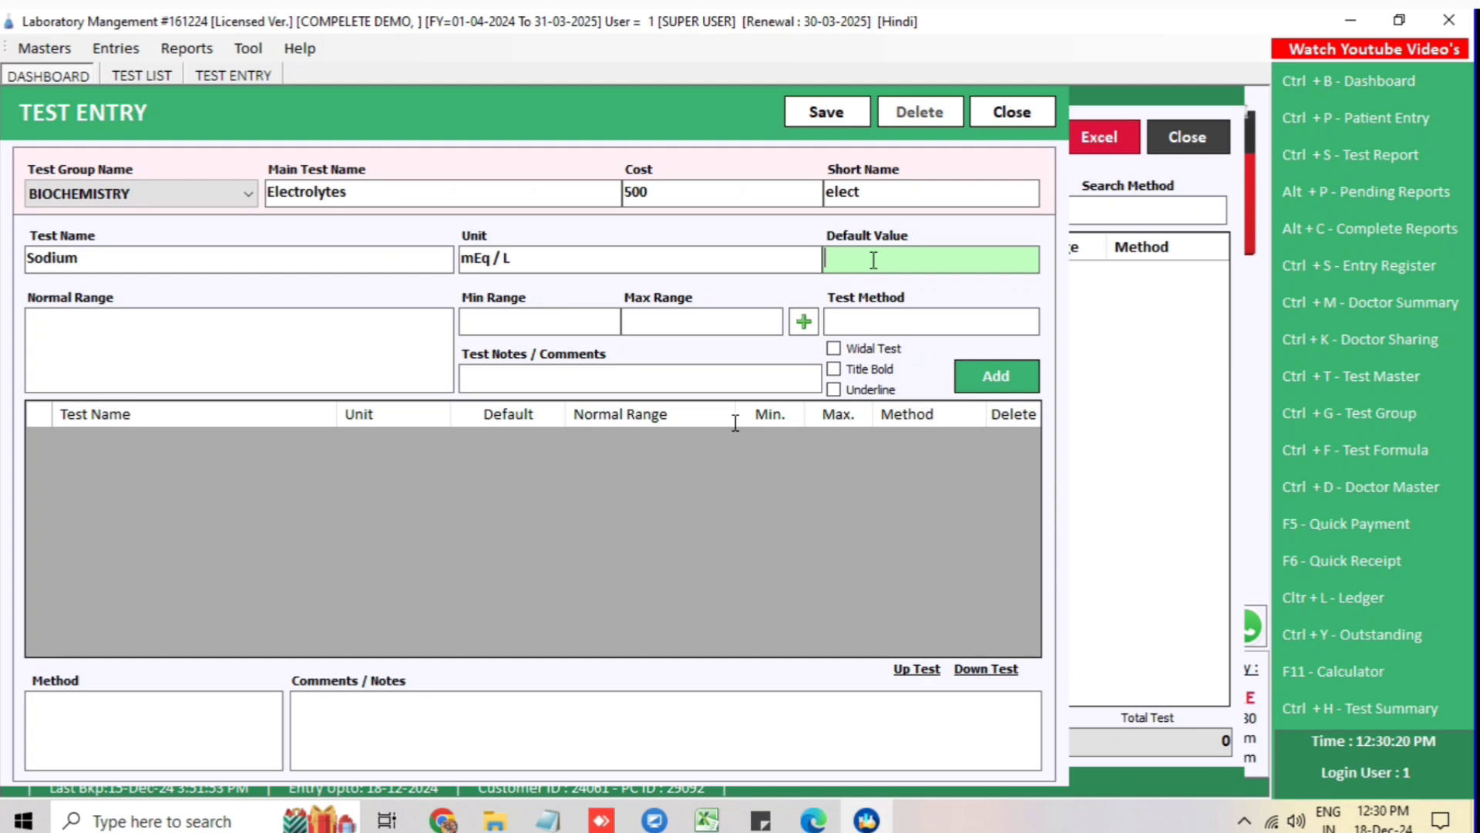
text(Non-Reactive)
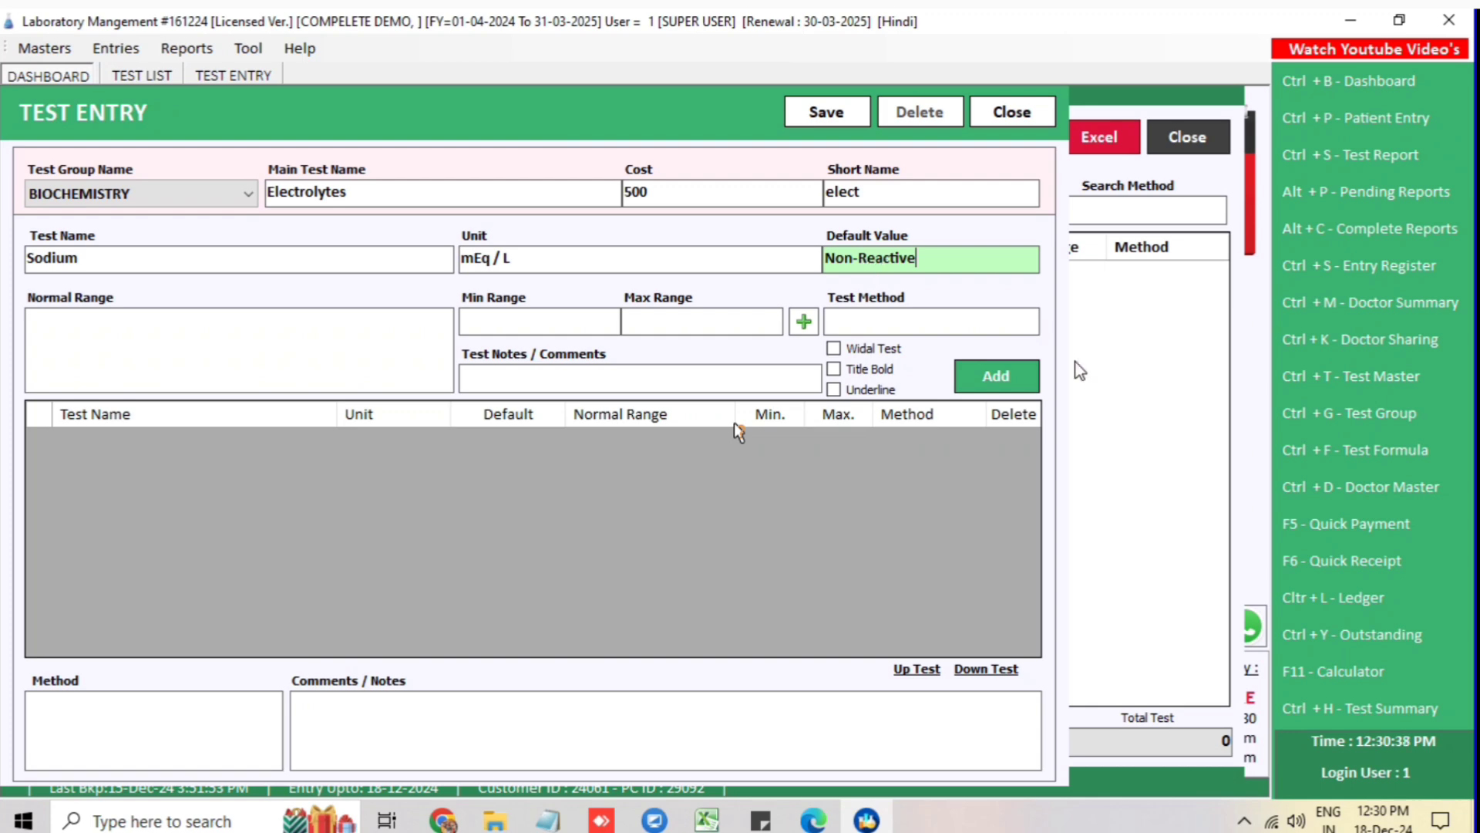
drag(938, 264, 786, 264)
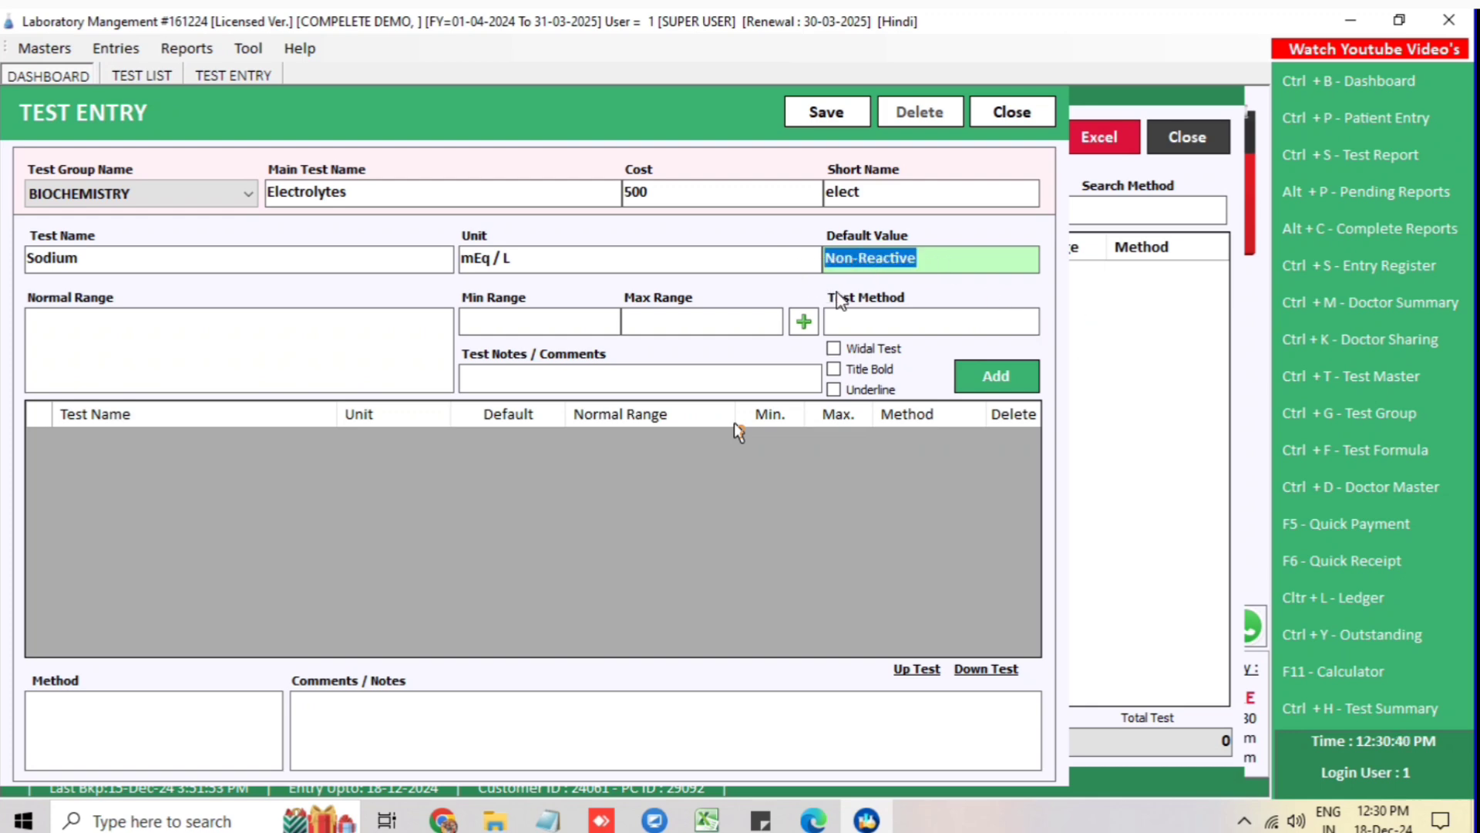
key(BackSpace)
Step: Copy Sodium's normal range 135 -149 from the PDF report in Edge and paste it as the normal range in the lab software
click(186, 337)
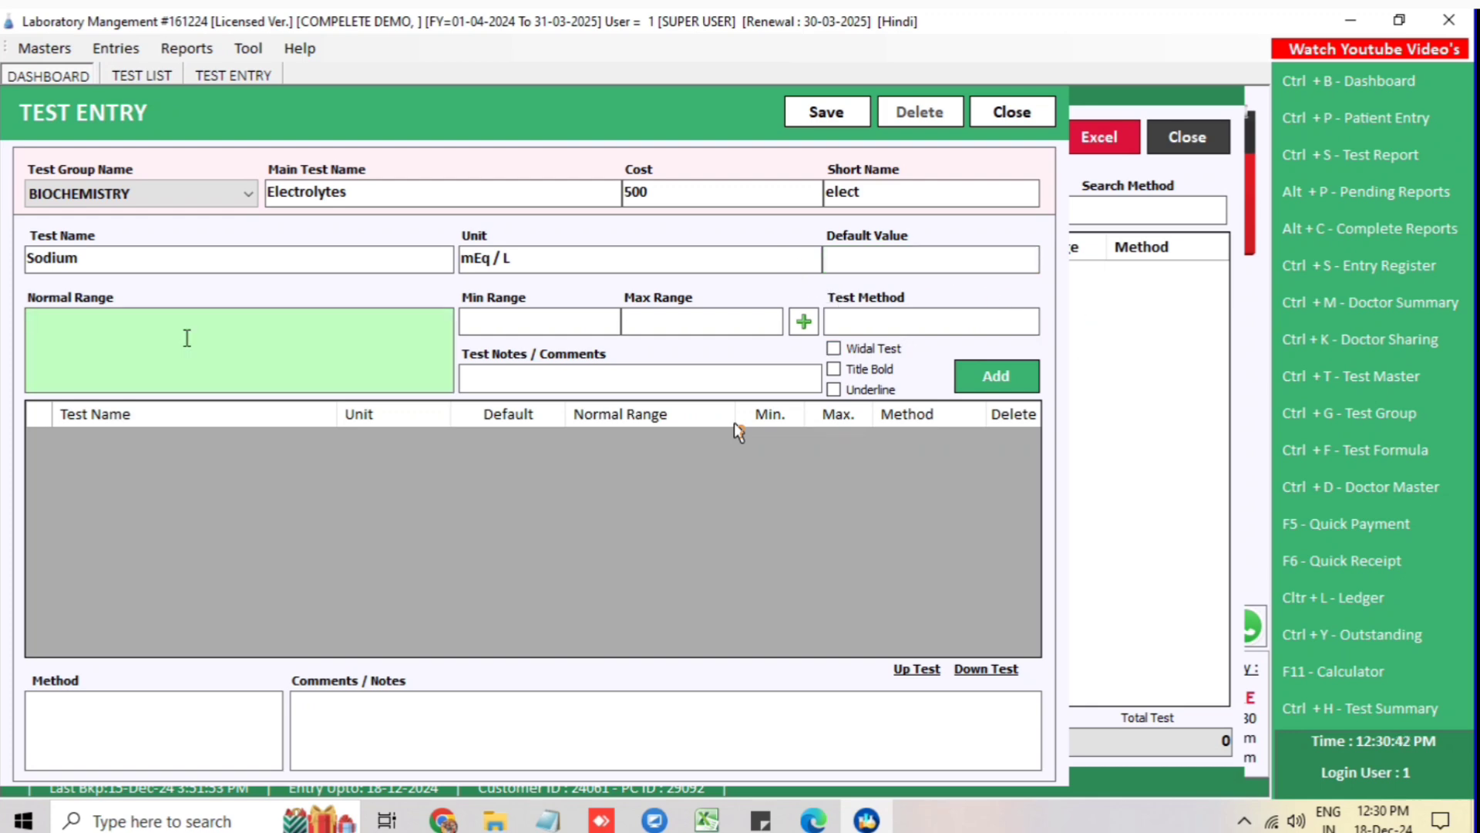
drag(85, 259, 9, 279)
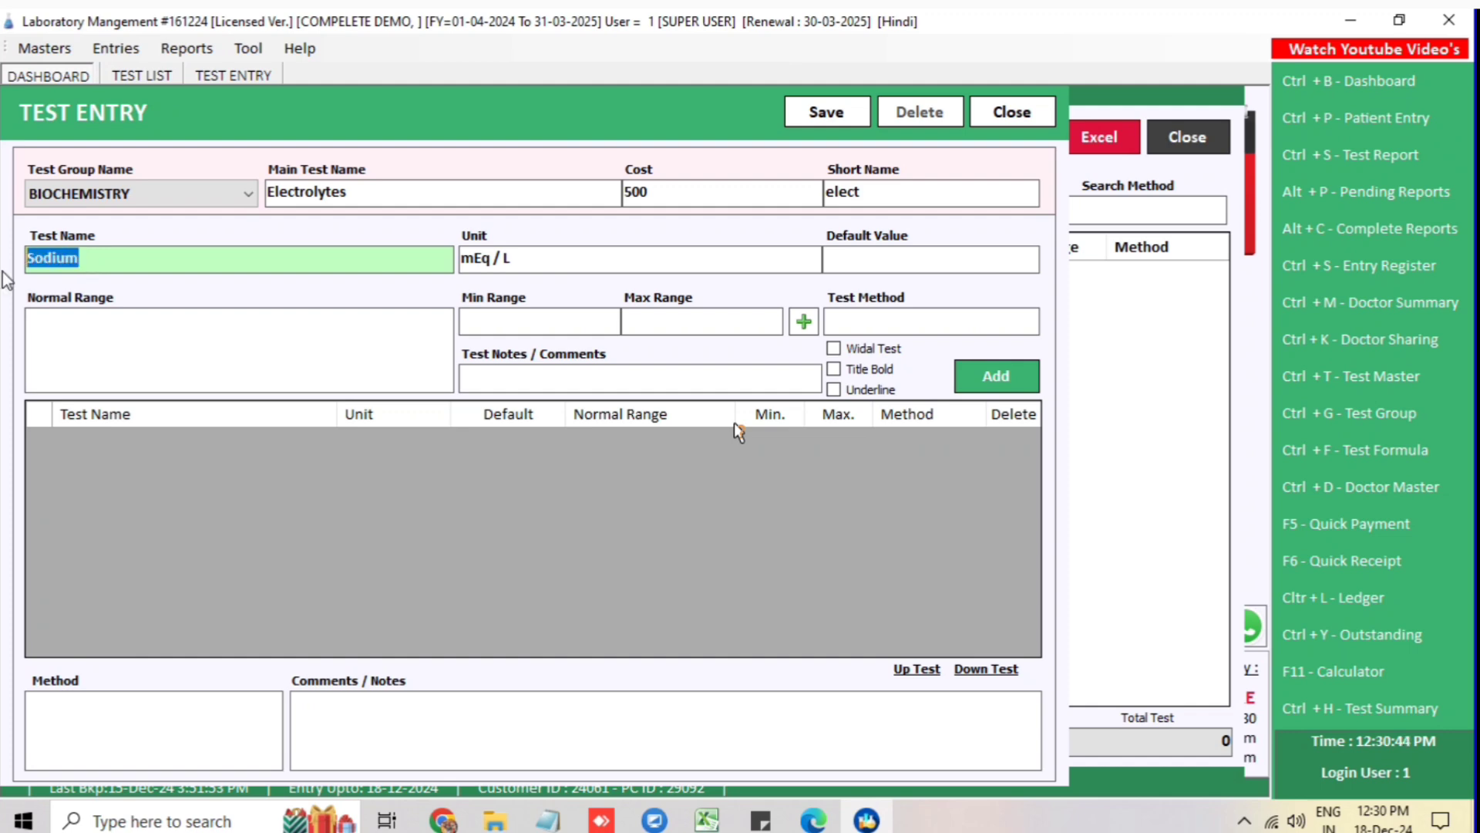
click(814, 819)
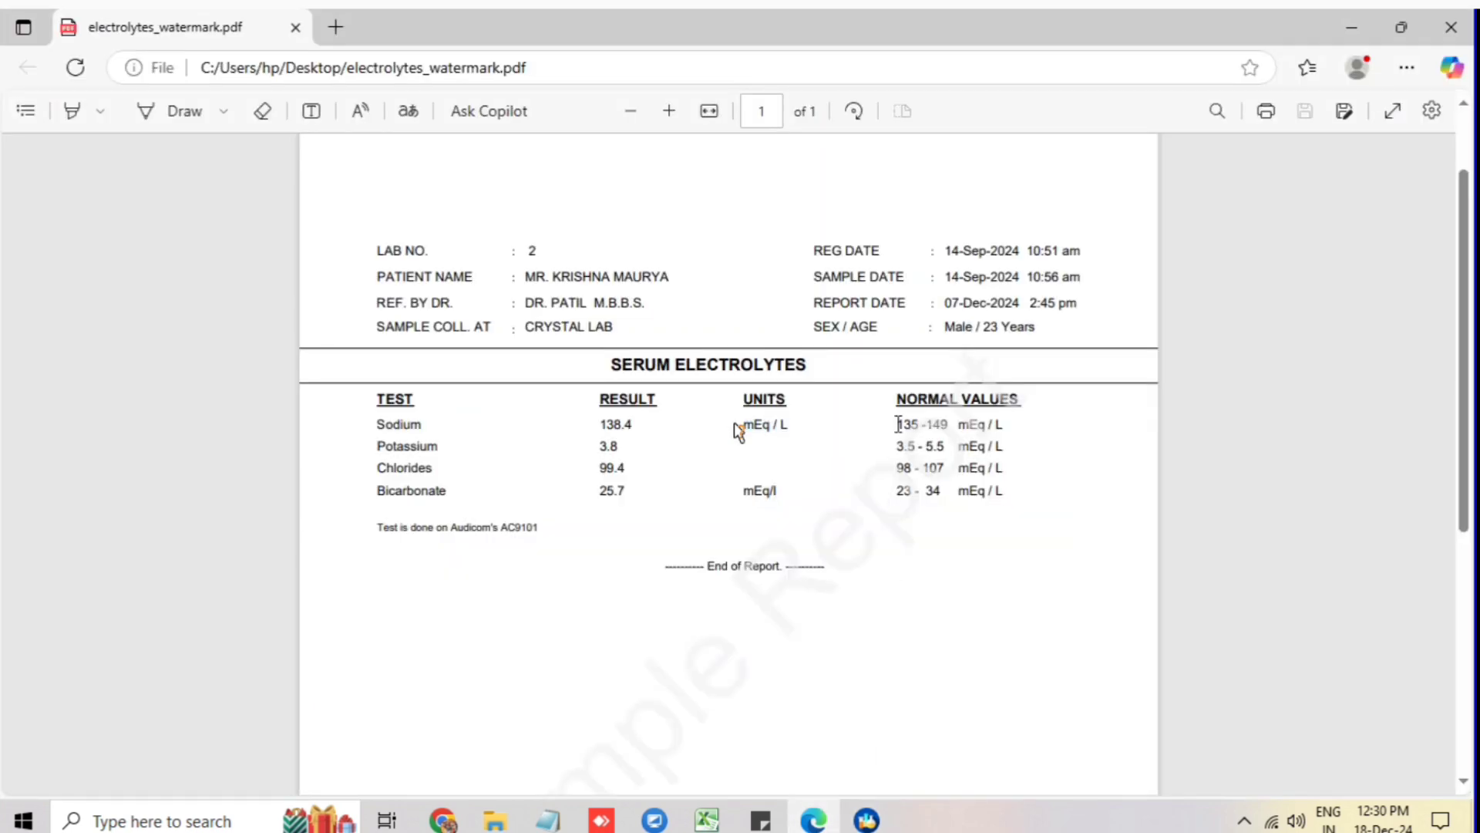
drag(896, 426, 948, 427)
key(ctrl+c)
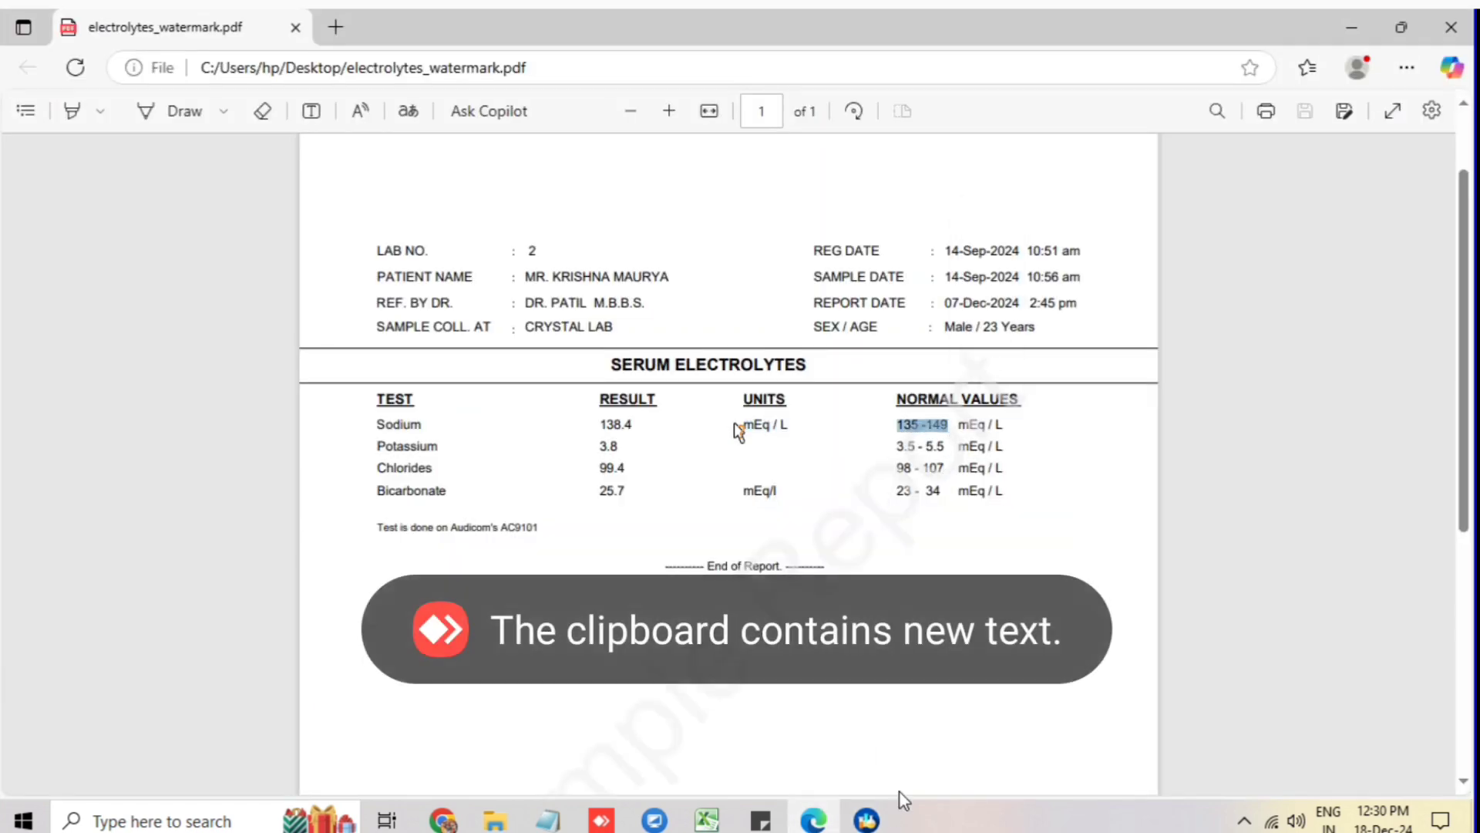
click(867, 819)
click(123, 322)
key(ctrl+v)
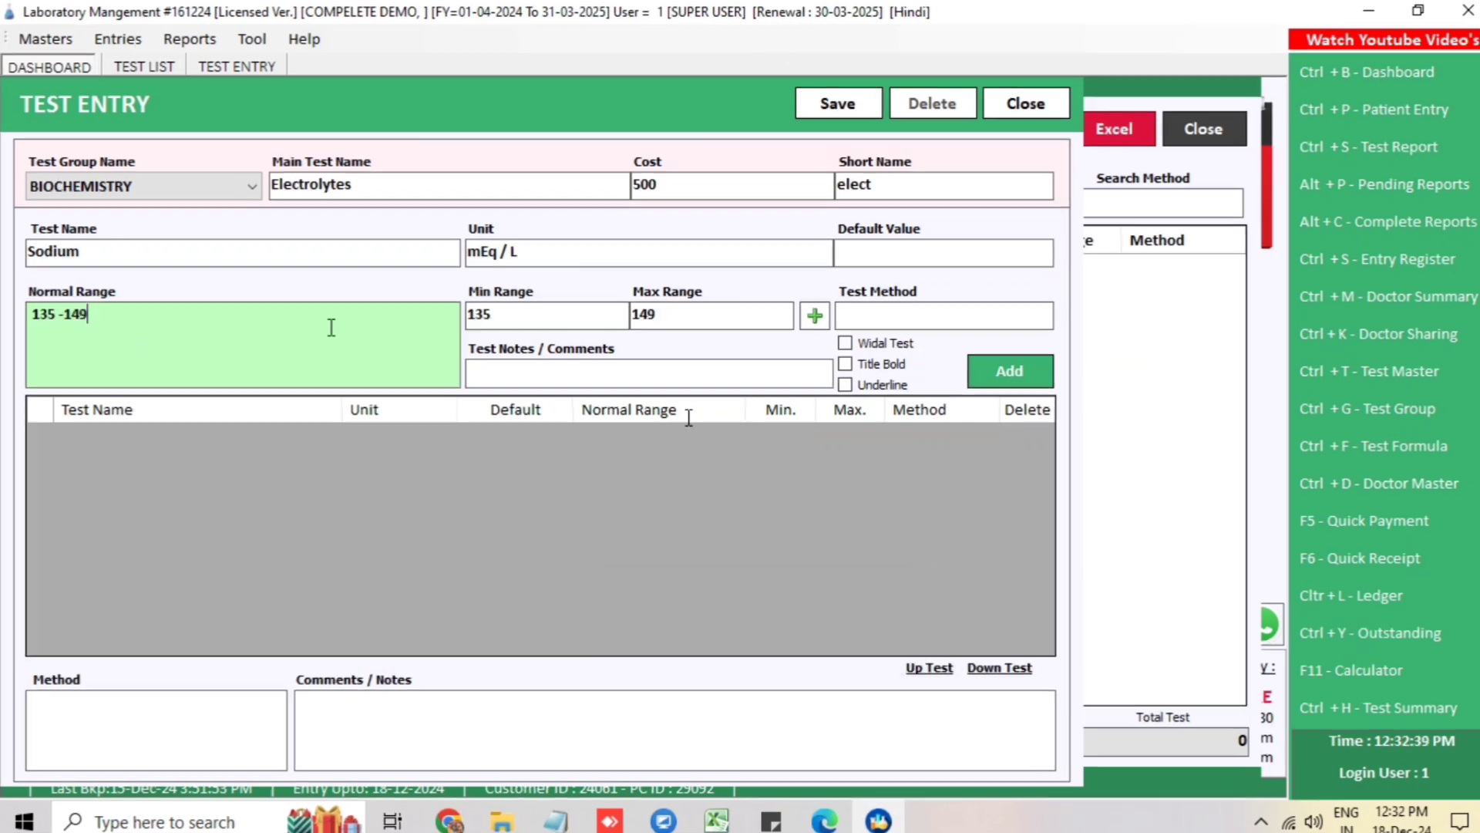
Step: Check the minimum and maximum range values of the Sodium sub-test
key(Tab)
click(647, 323)
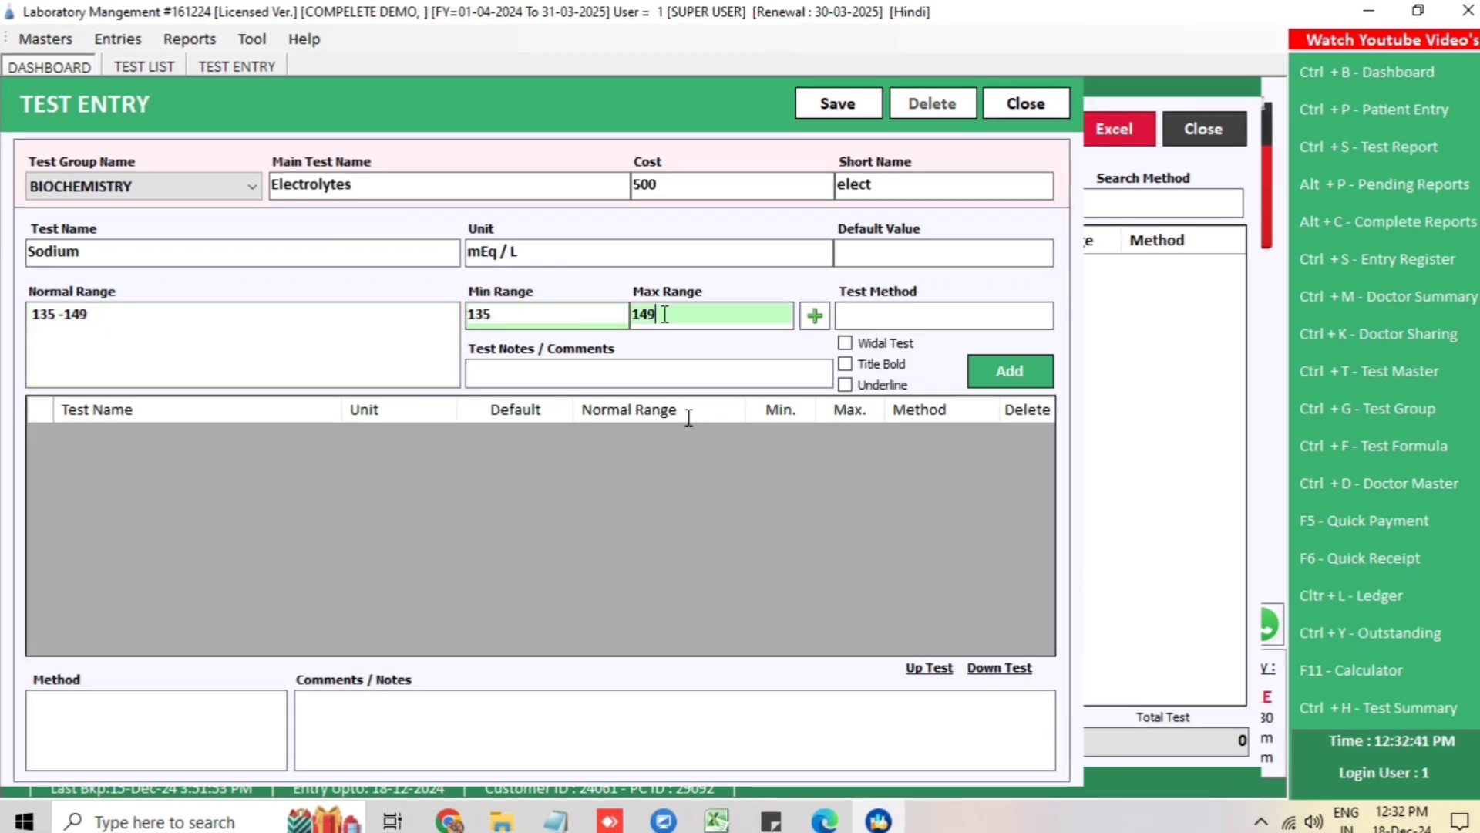
click(529, 319)
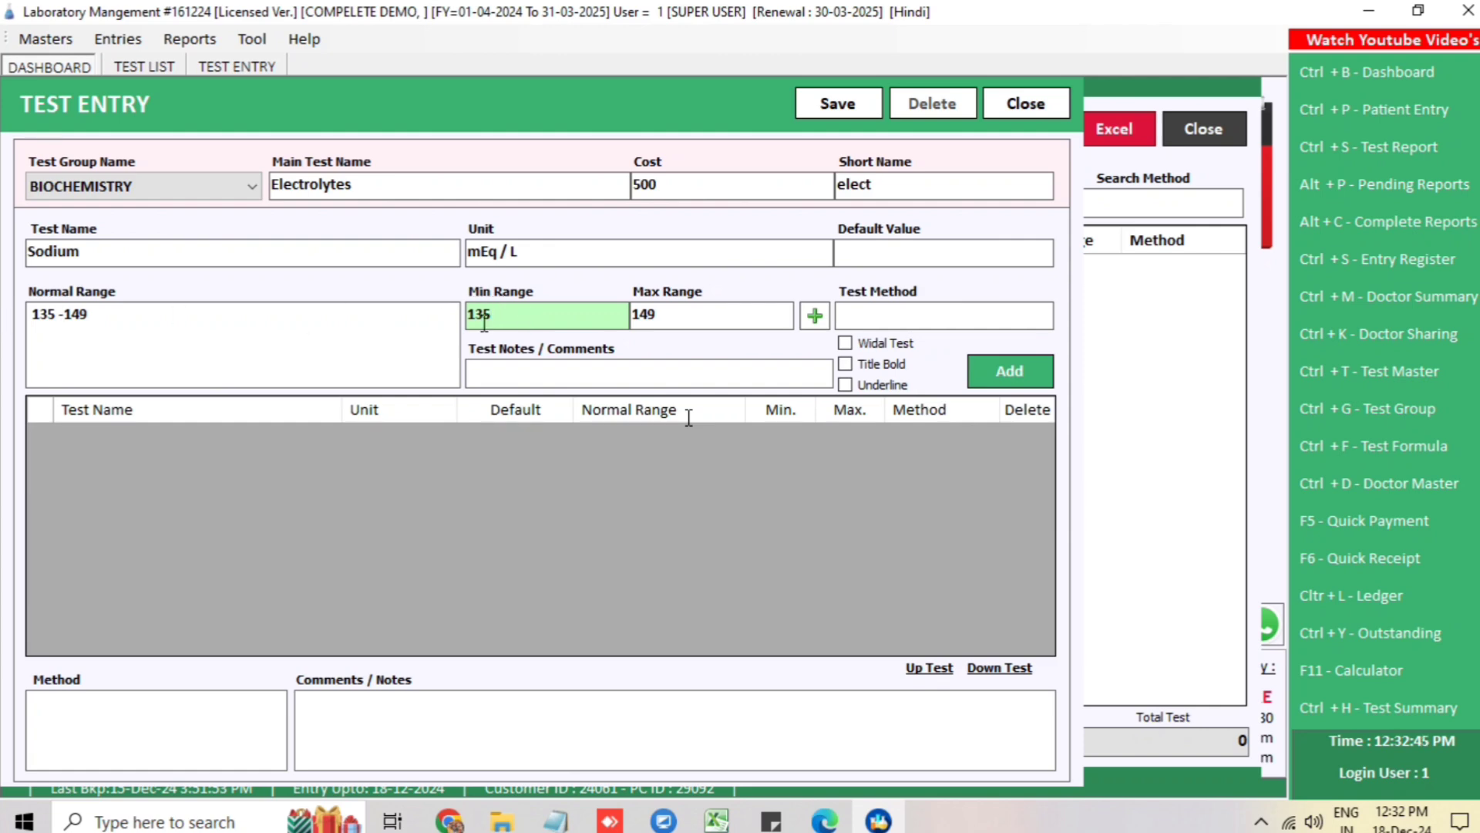
double_click(486, 315)
key(Tab)
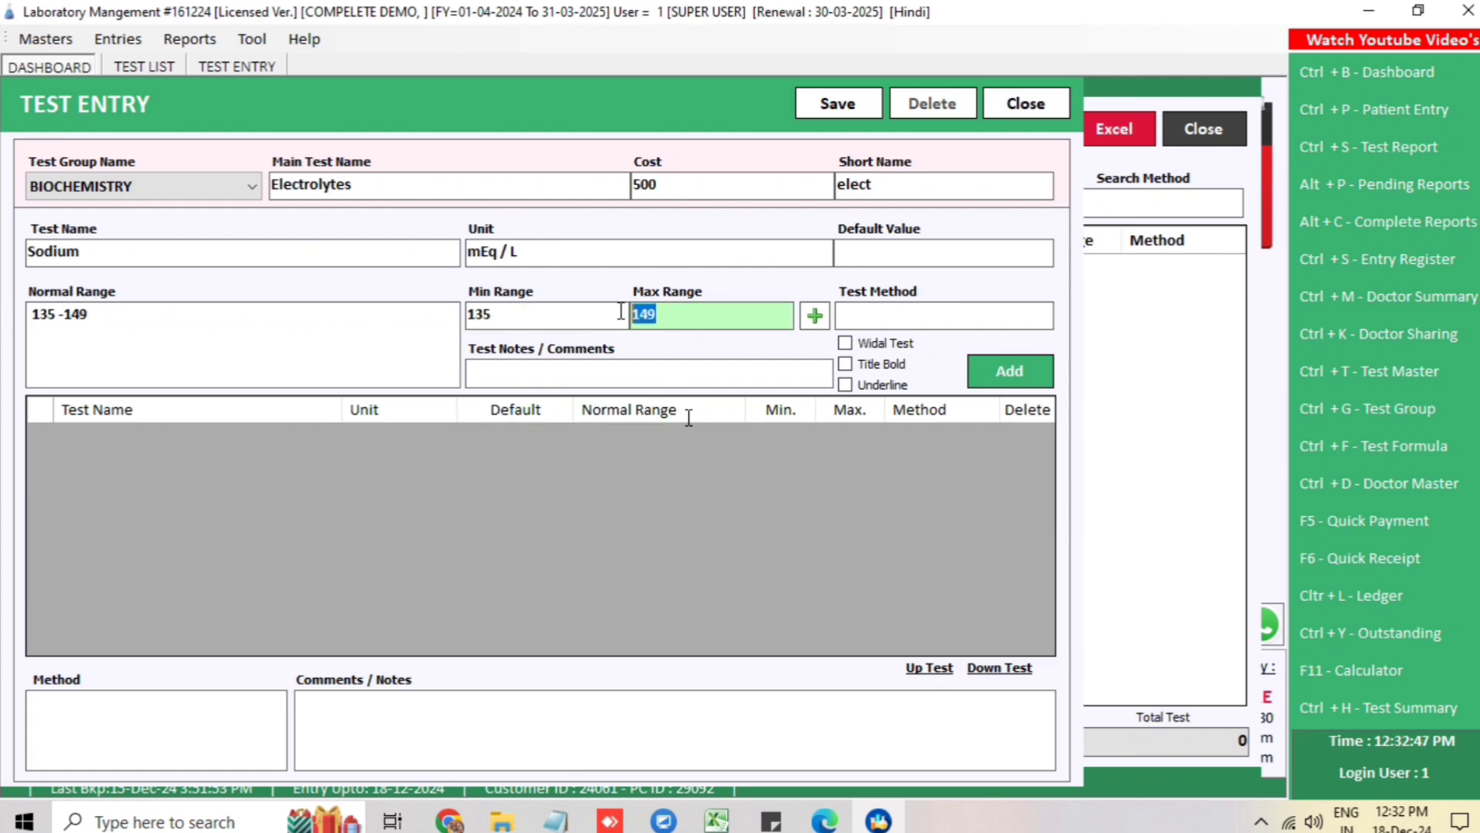
click(688, 315)
click(513, 315)
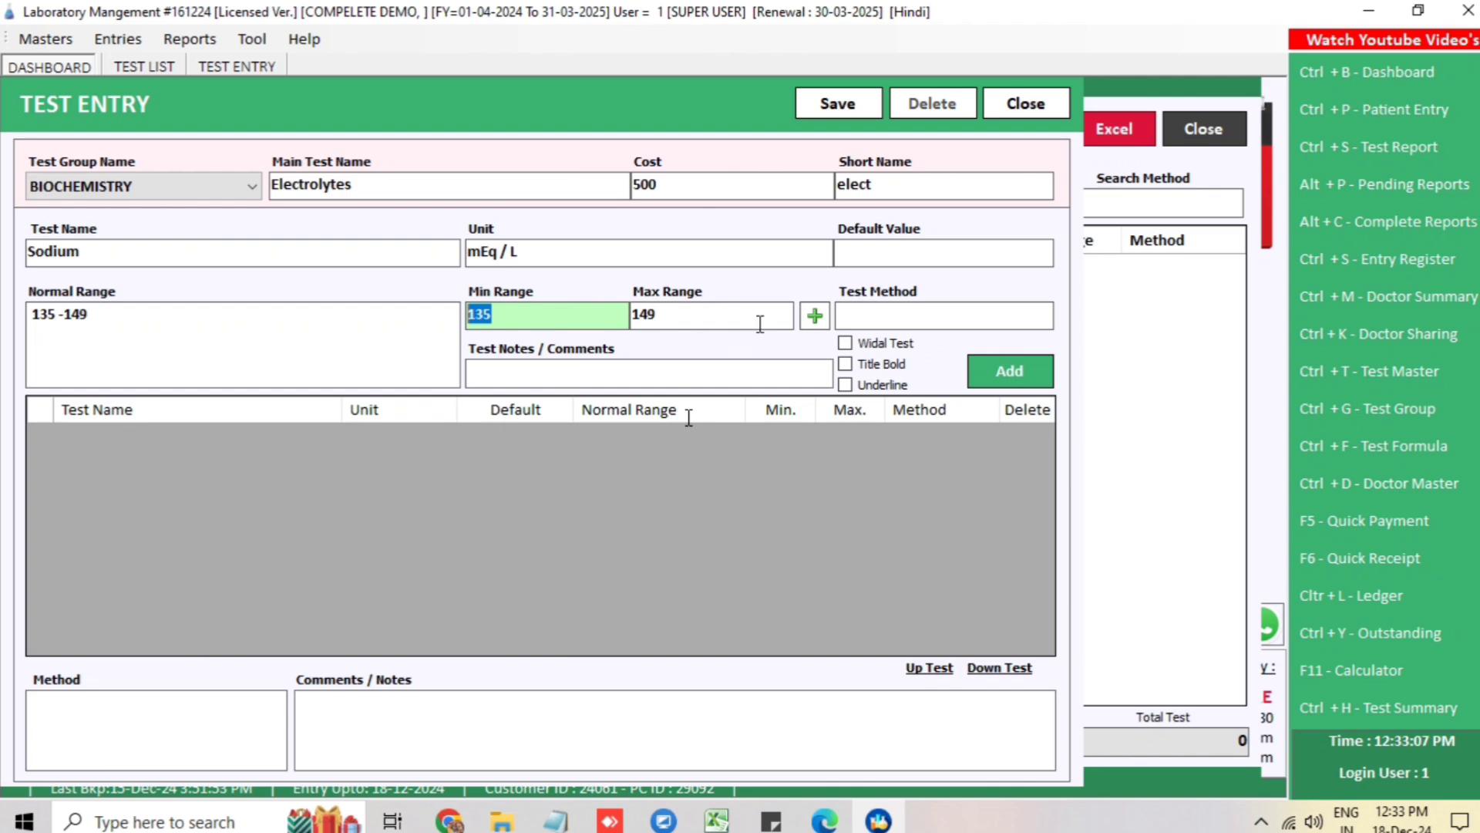
Step: Open the gender-specific normal ranges for Sodium and enter the male range 135-149 with minimum 135 and maximum 149
click(815, 319)
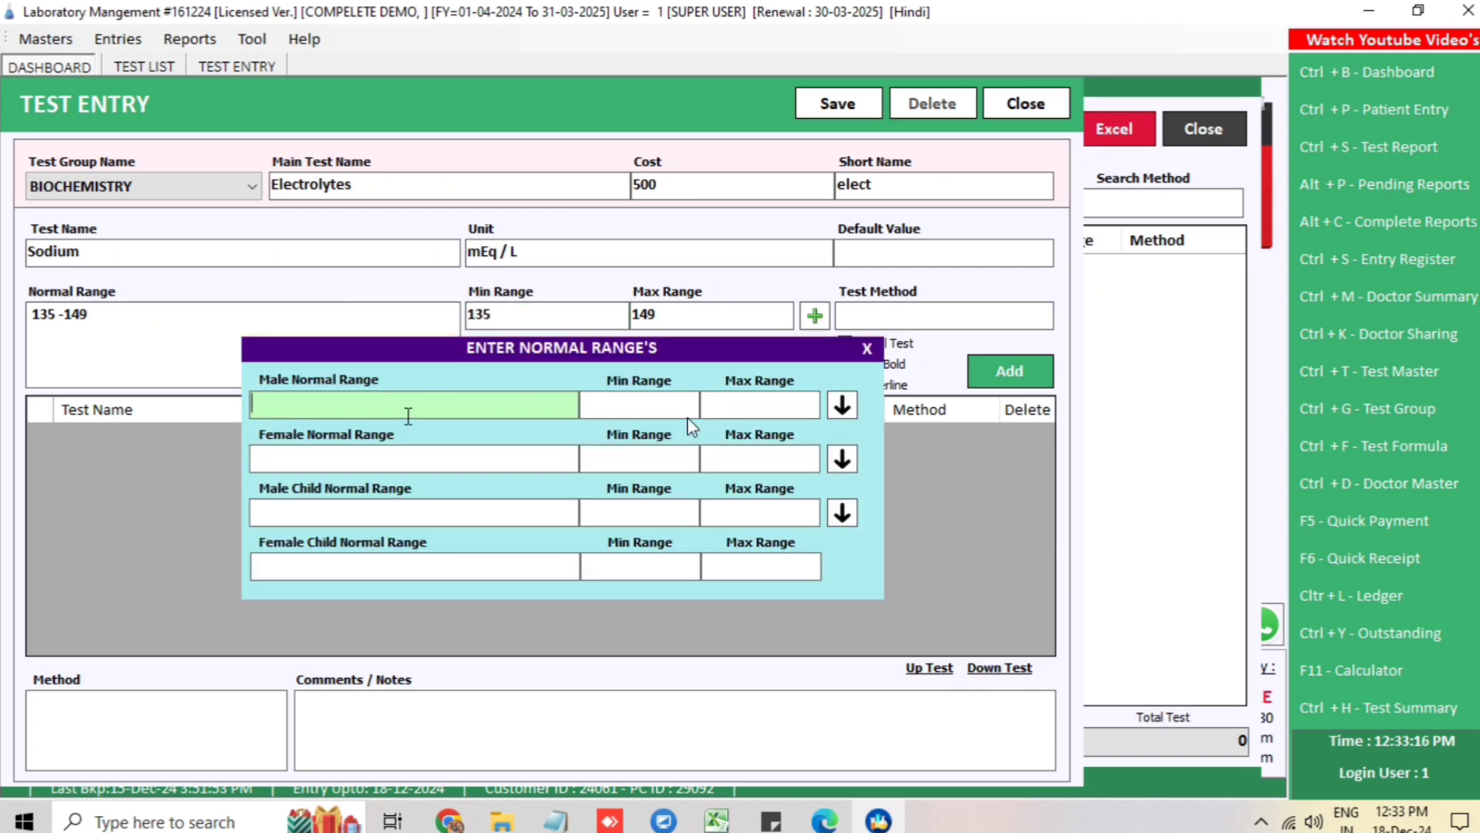
click(339, 463)
click(324, 511)
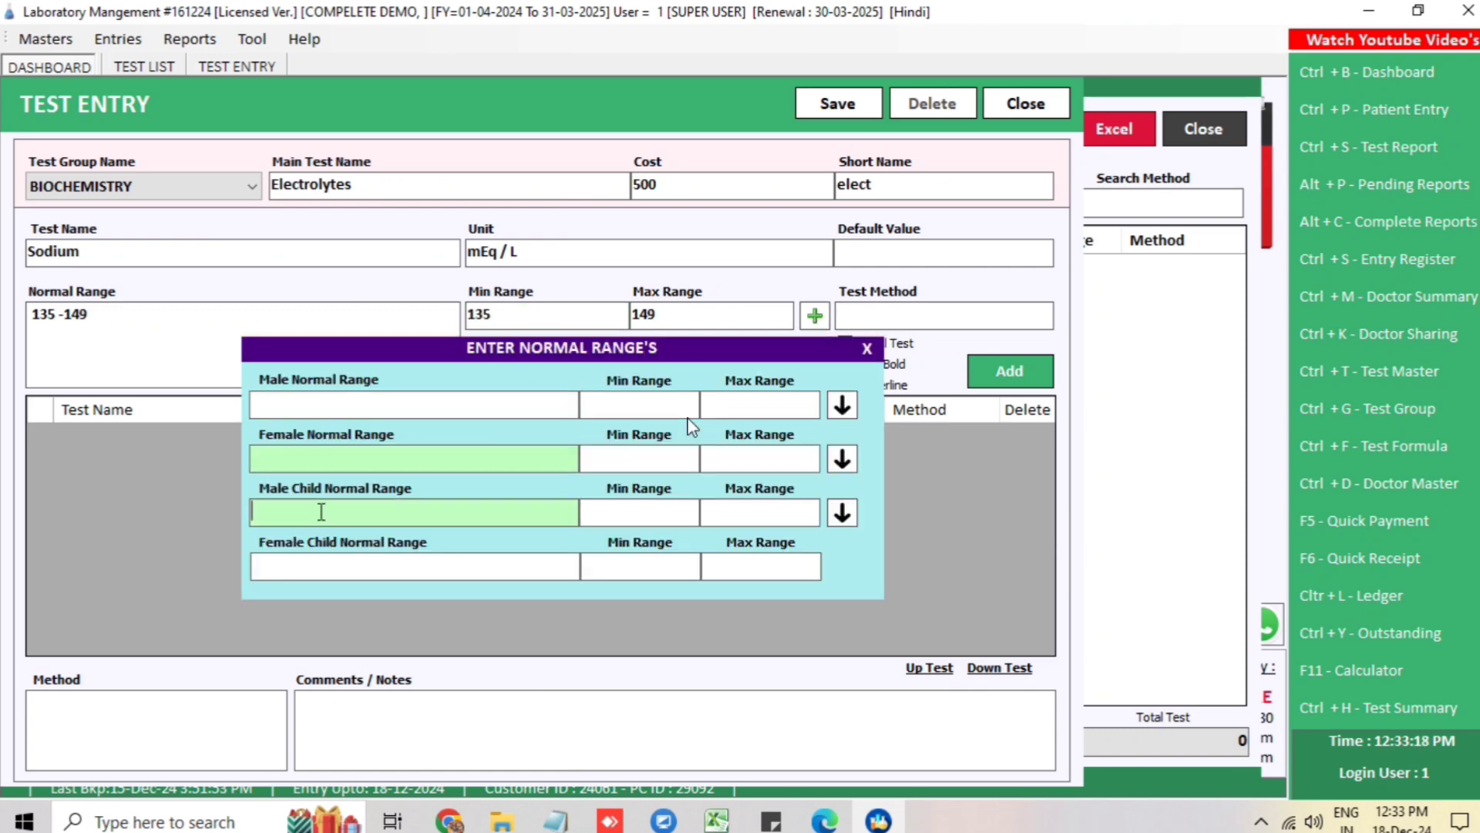
click(319, 561)
click(374, 401)
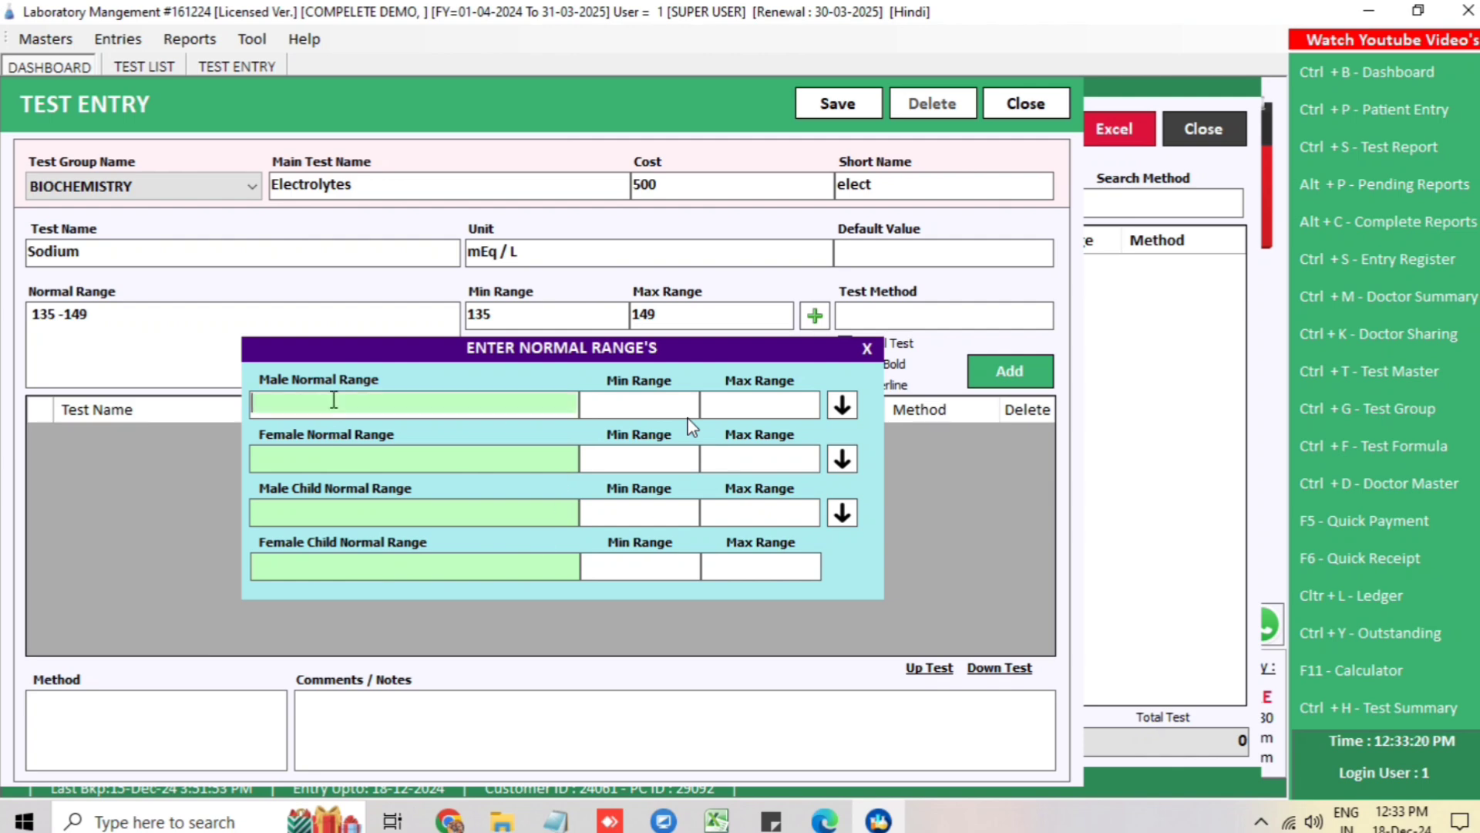
text(135-1)
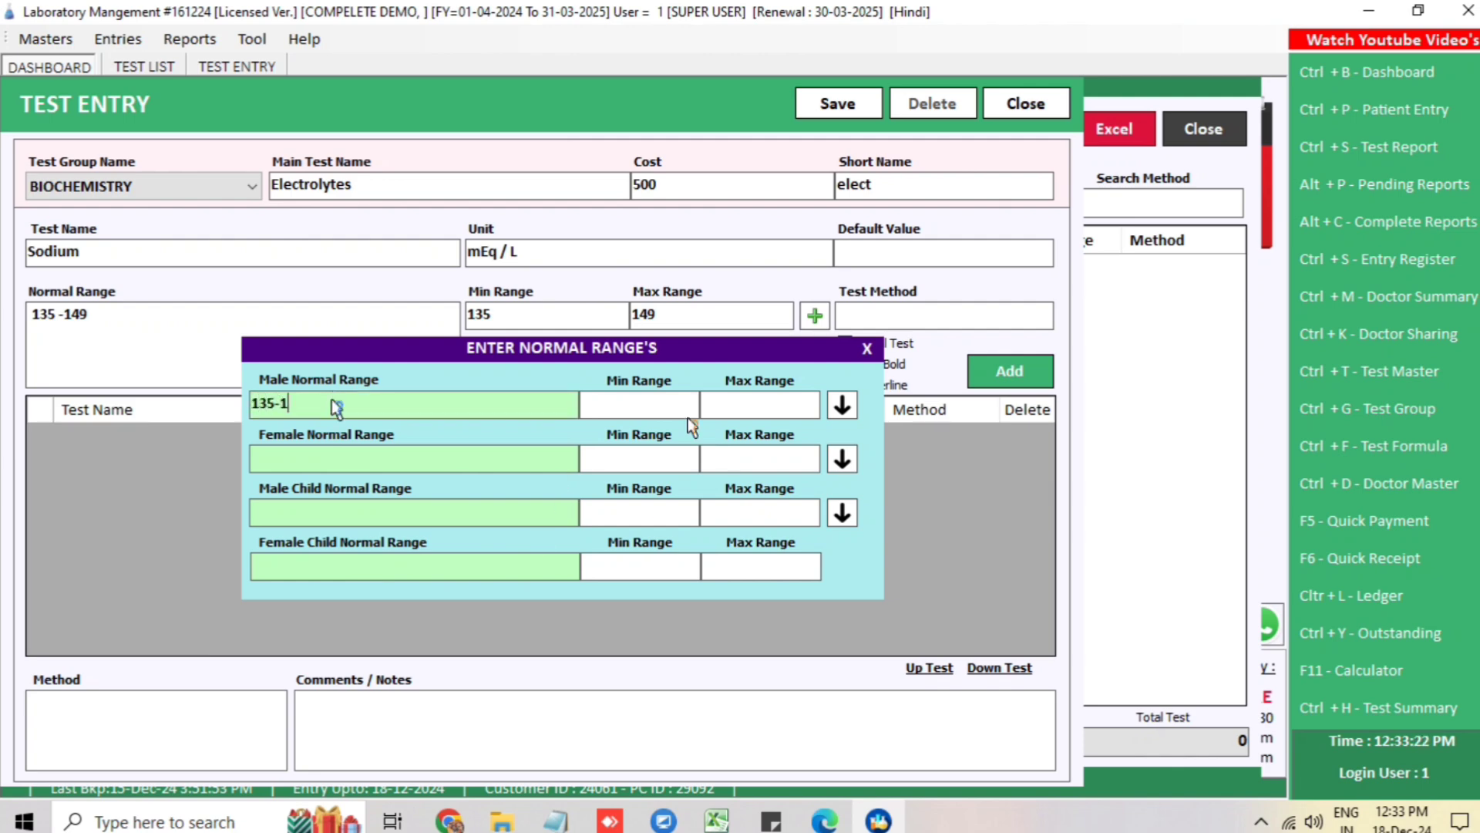
text(49)
click(622, 402)
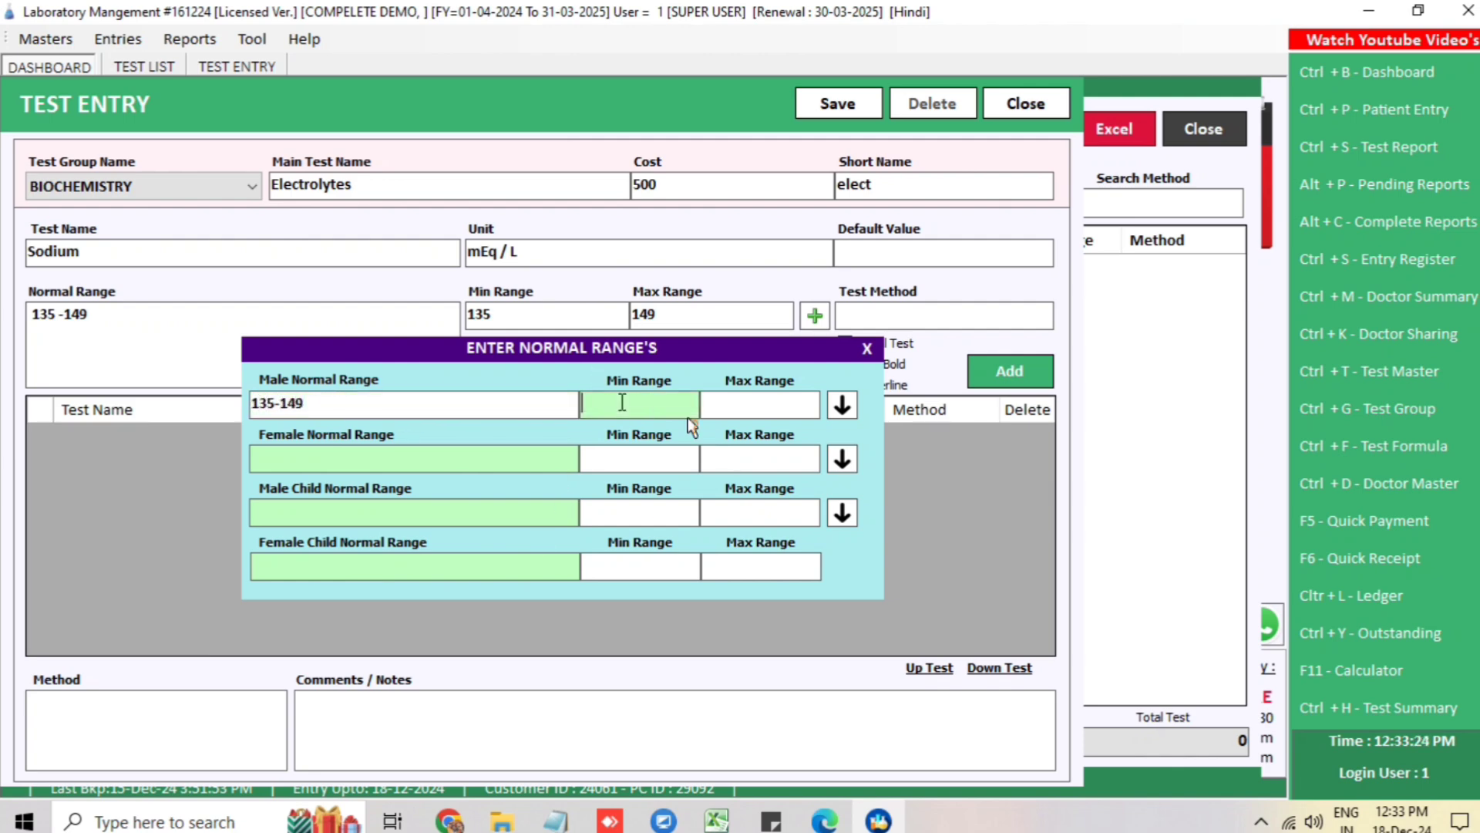
text(135)
key(Tab)
text(14)
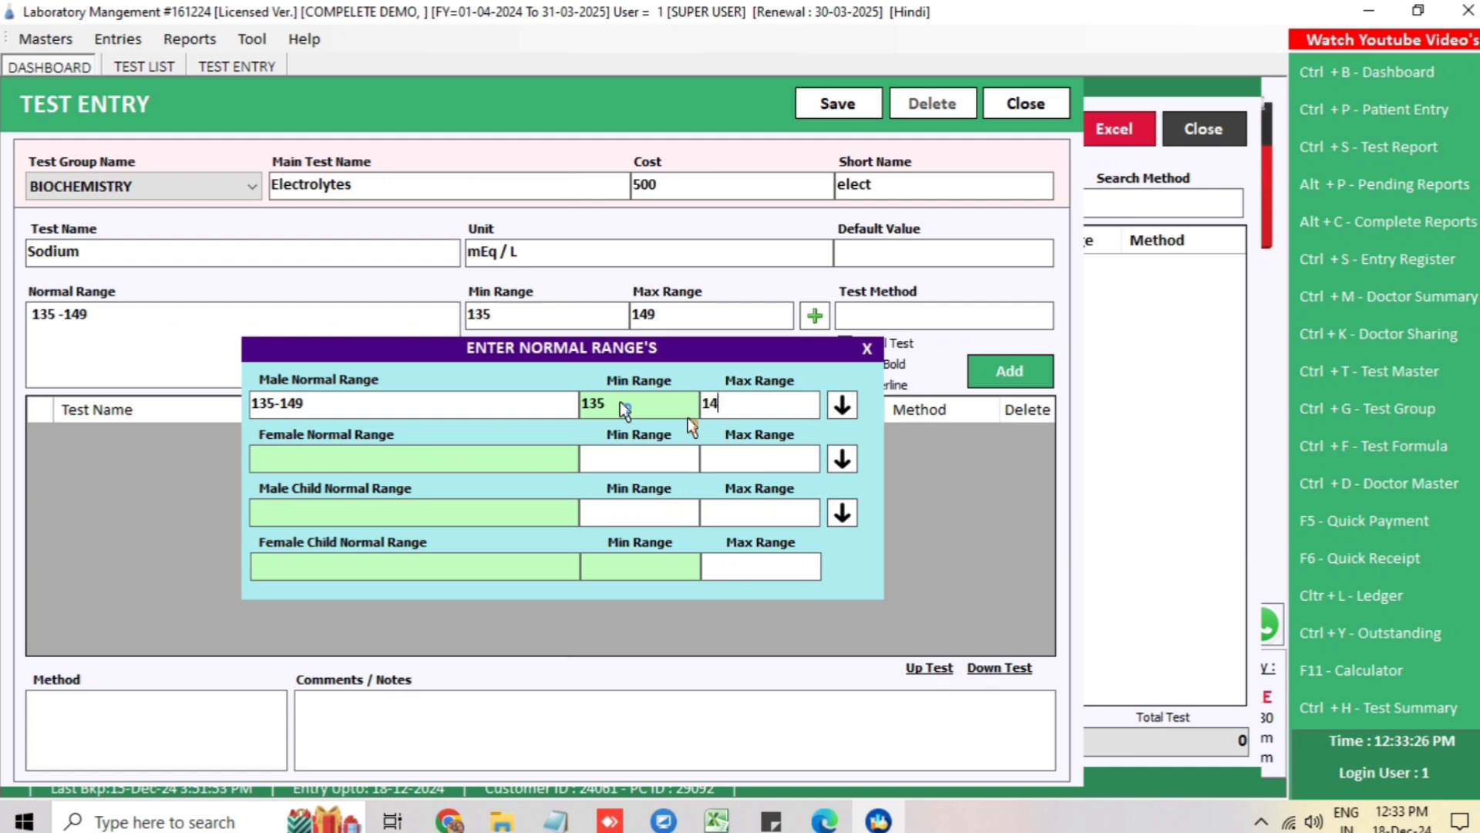
text(9)
Step: Copy the male normal range down to female, male child and female child, and close the normal ranges window
click(841, 404)
click(842, 459)
click(842, 512)
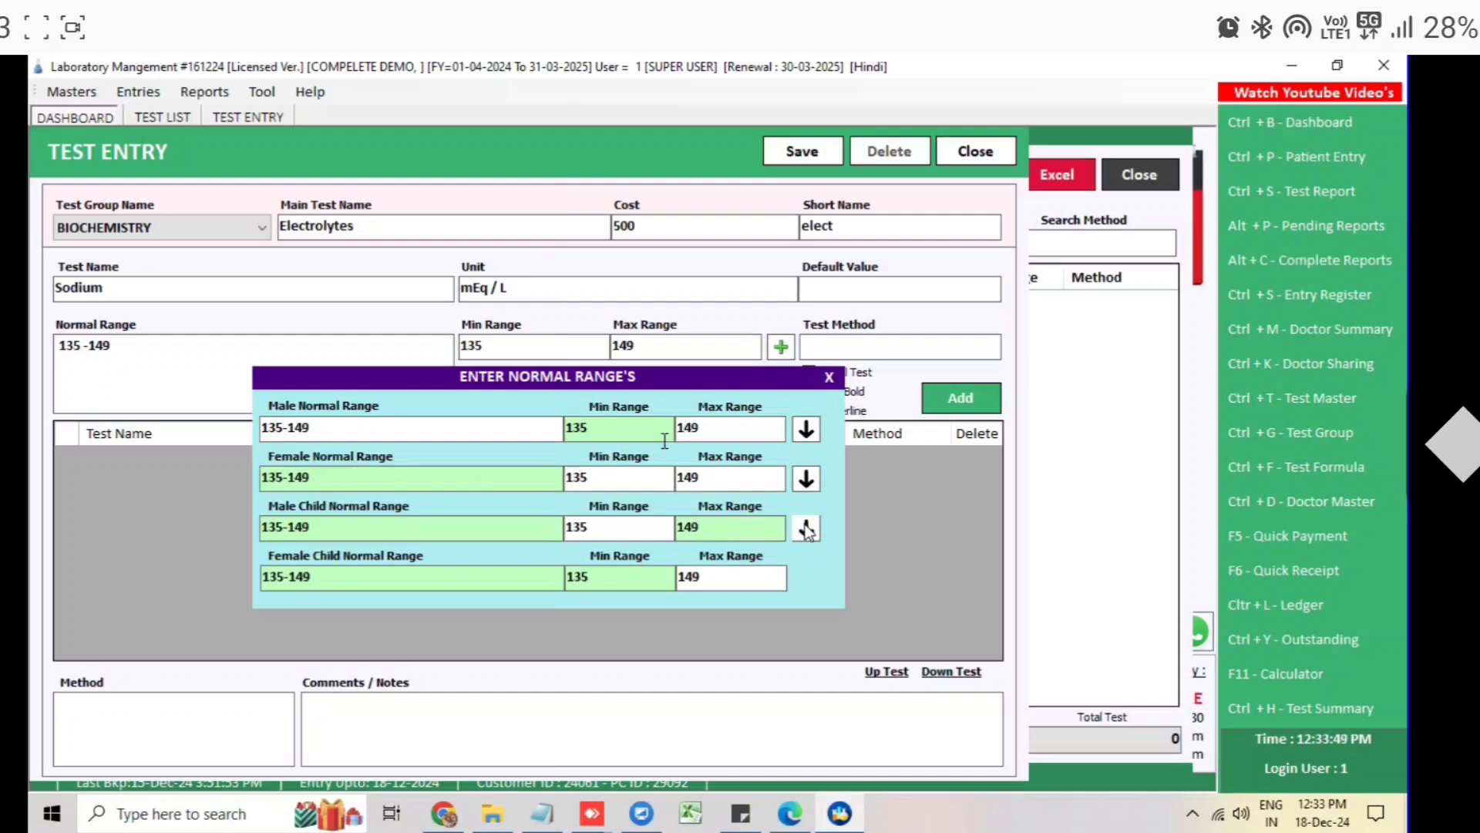
click(807, 529)
click(769, 577)
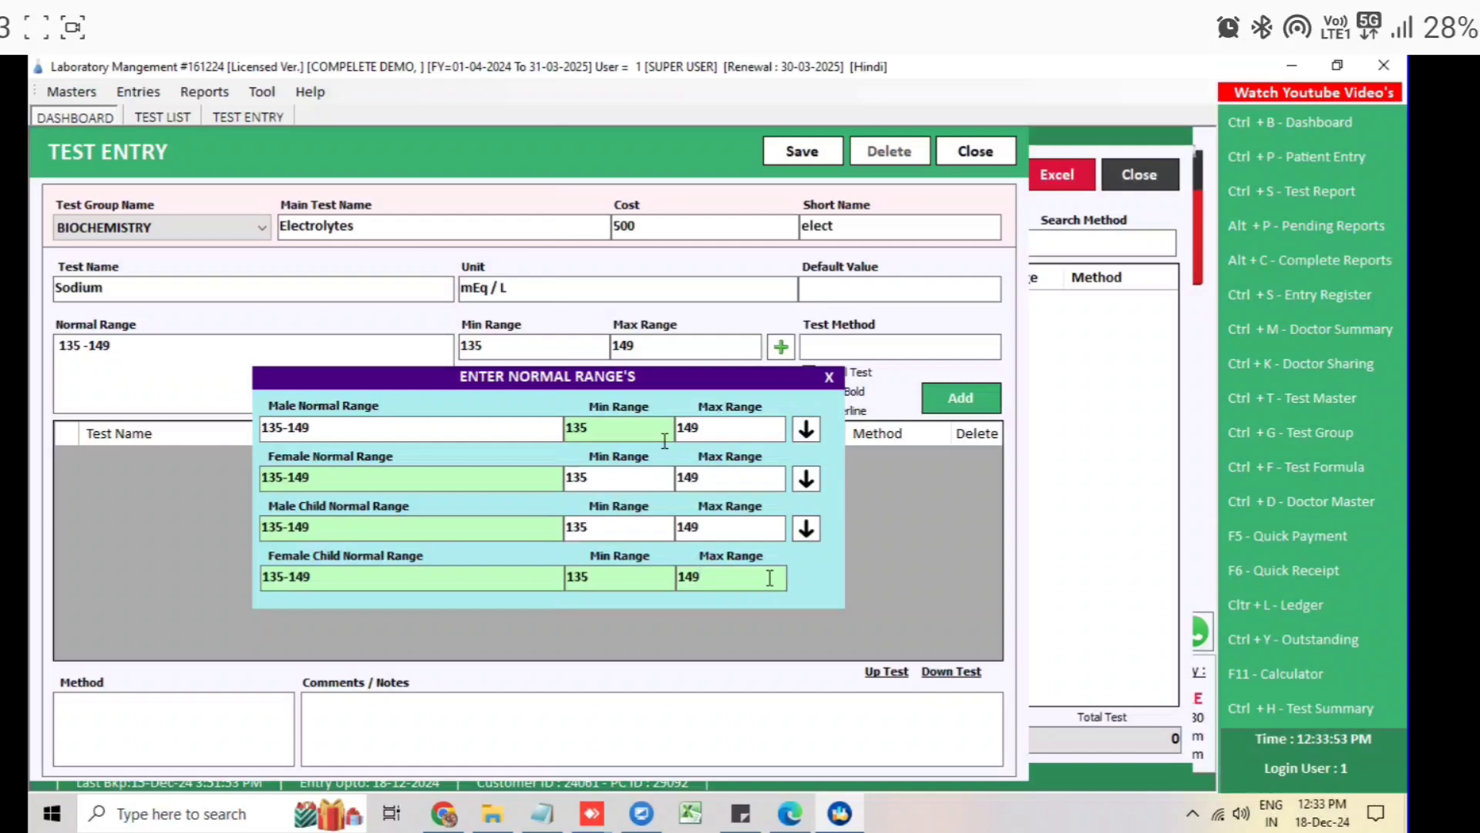
key(Return)
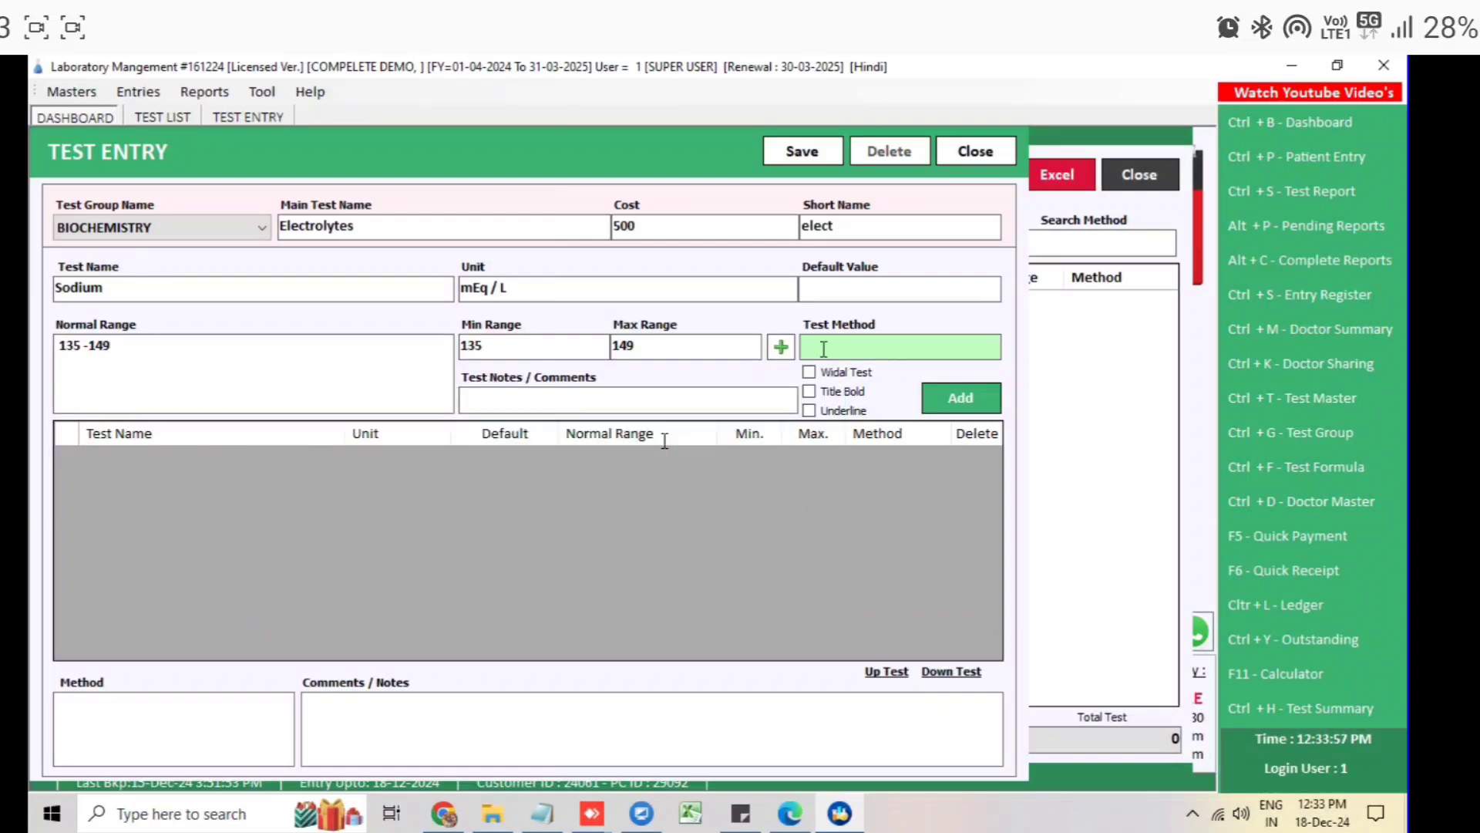
Step: Enter mgfgkgflgglghj as Sodium's test method and try hjjgghjhjhj as its test note
text(mgfgkgflgglghj)
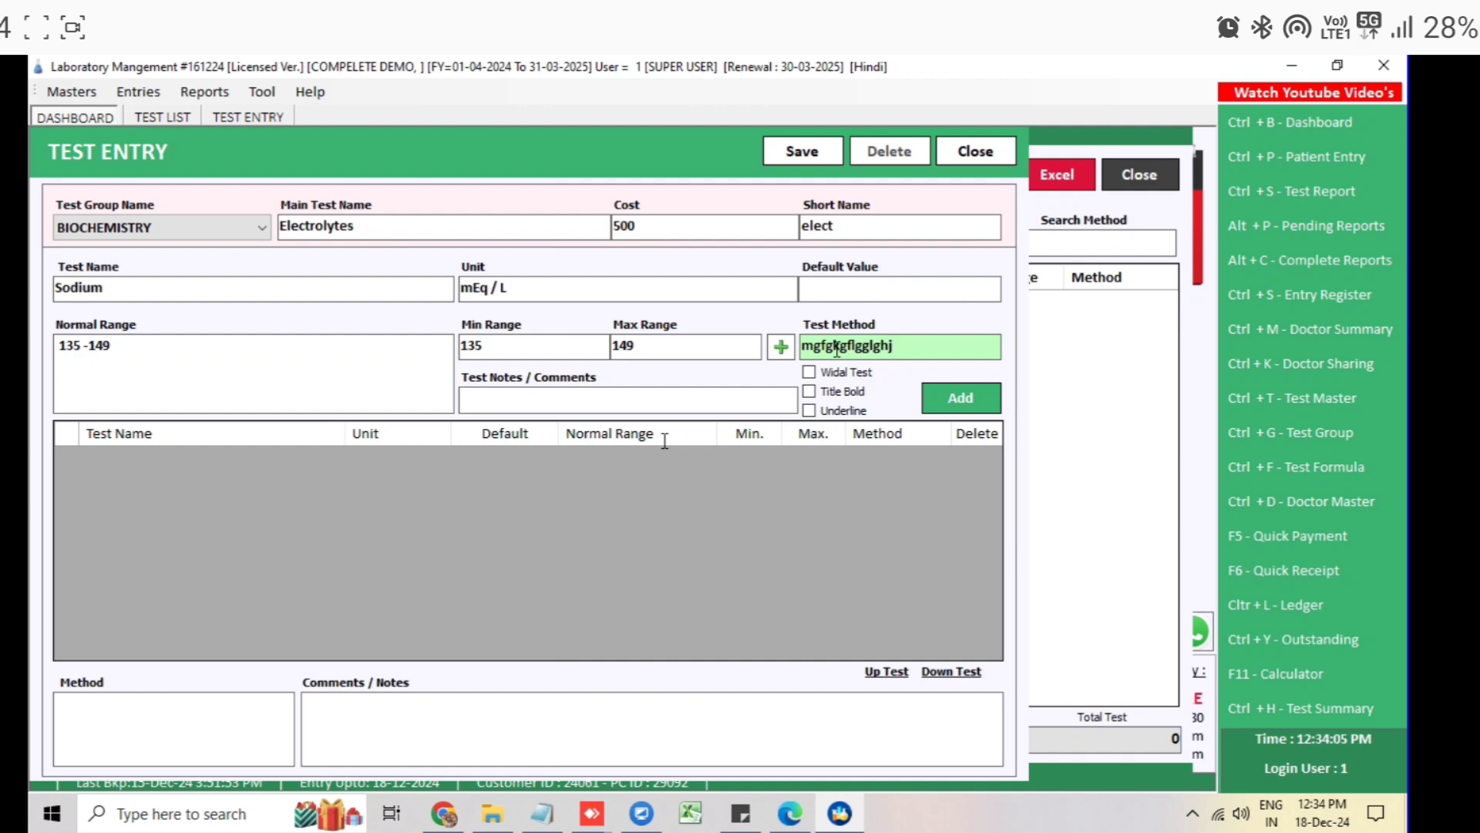
key(Tab)
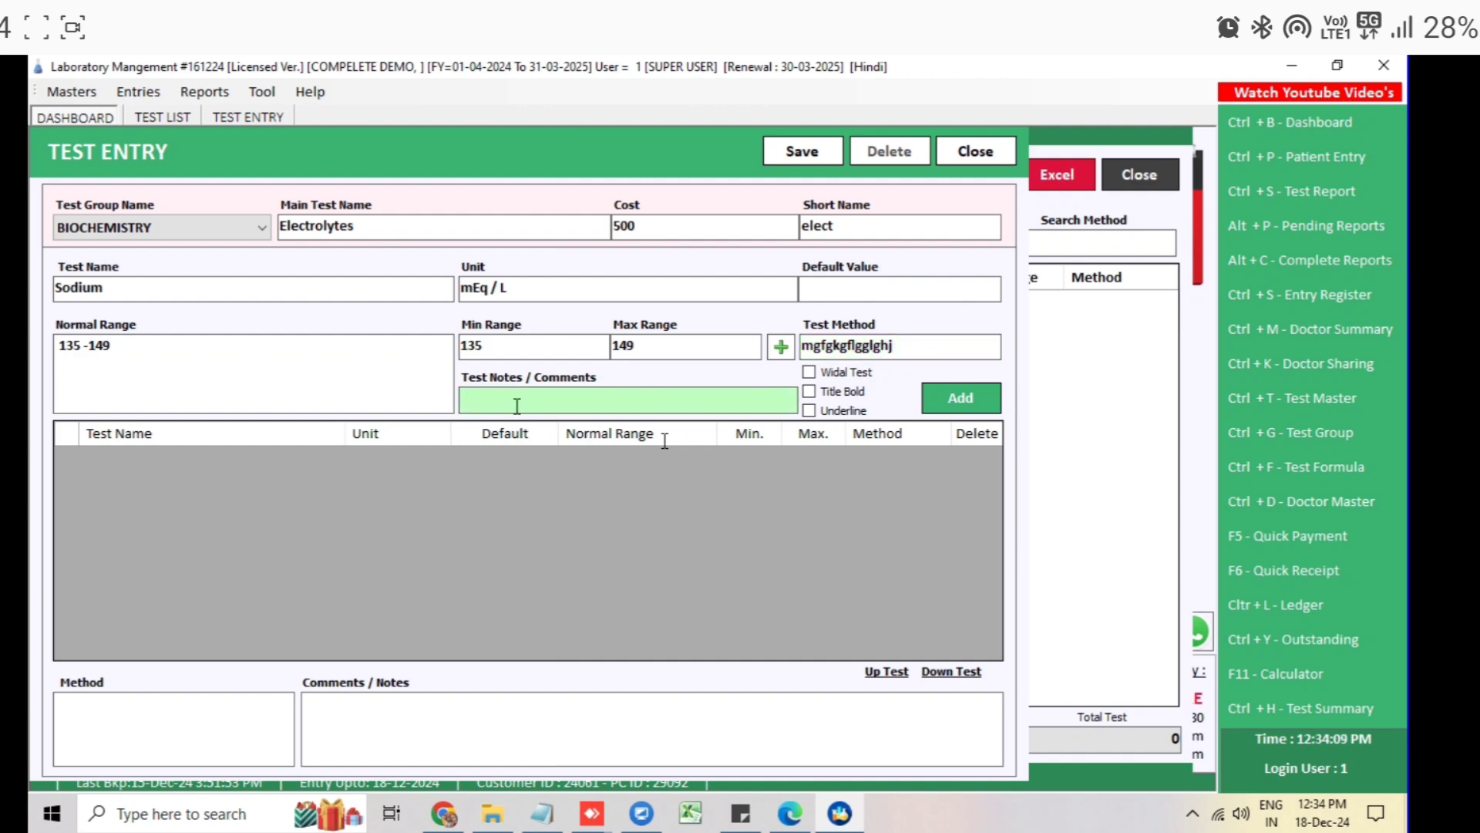
text(hjjgghjhjhj)
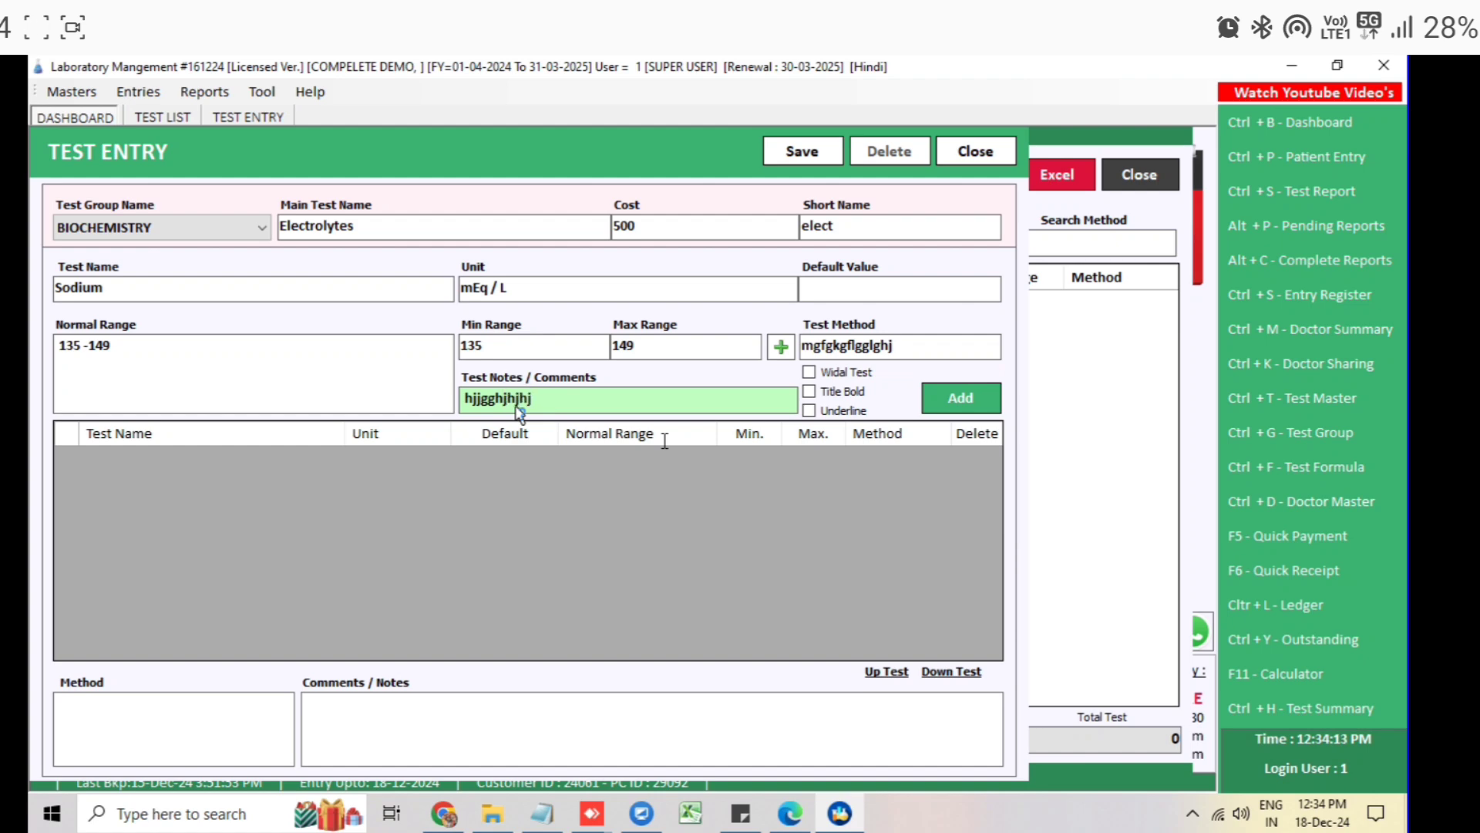
key(Tab)
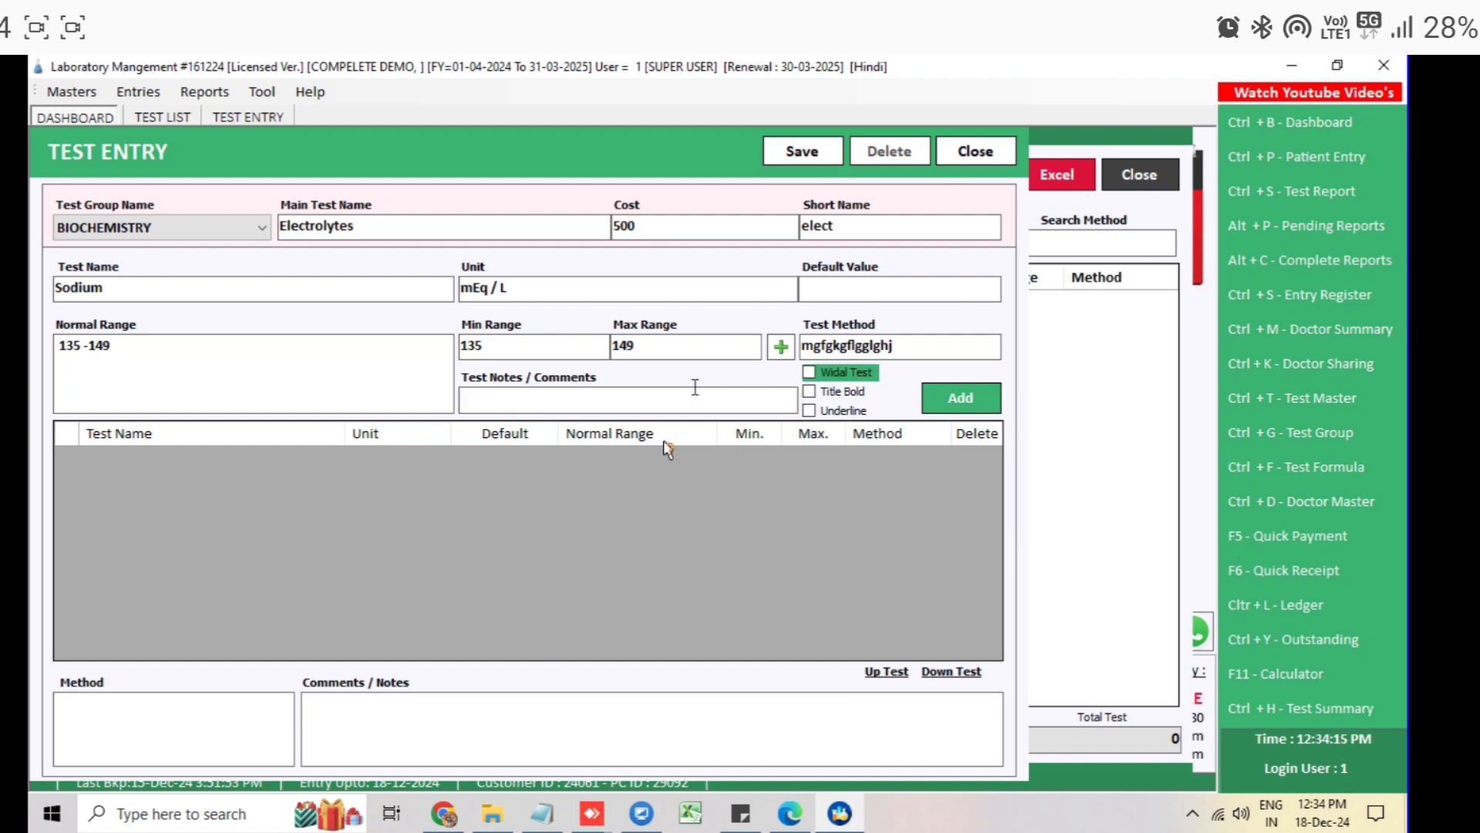
Step: Turn on Title Bold for Sodium with the test notes left empty, and add it to the sub-test list
click(681, 394)
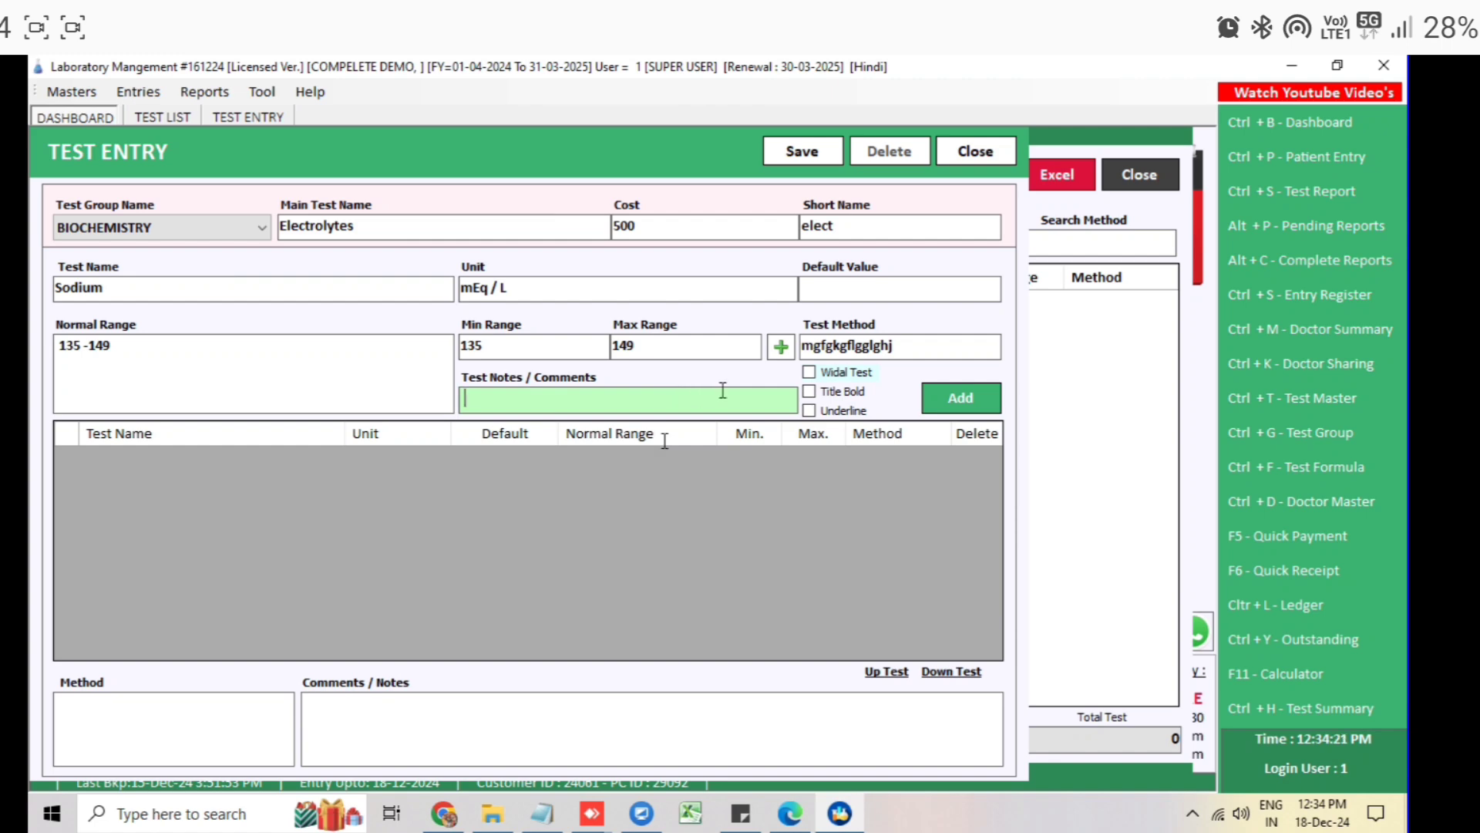
click(808, 391)
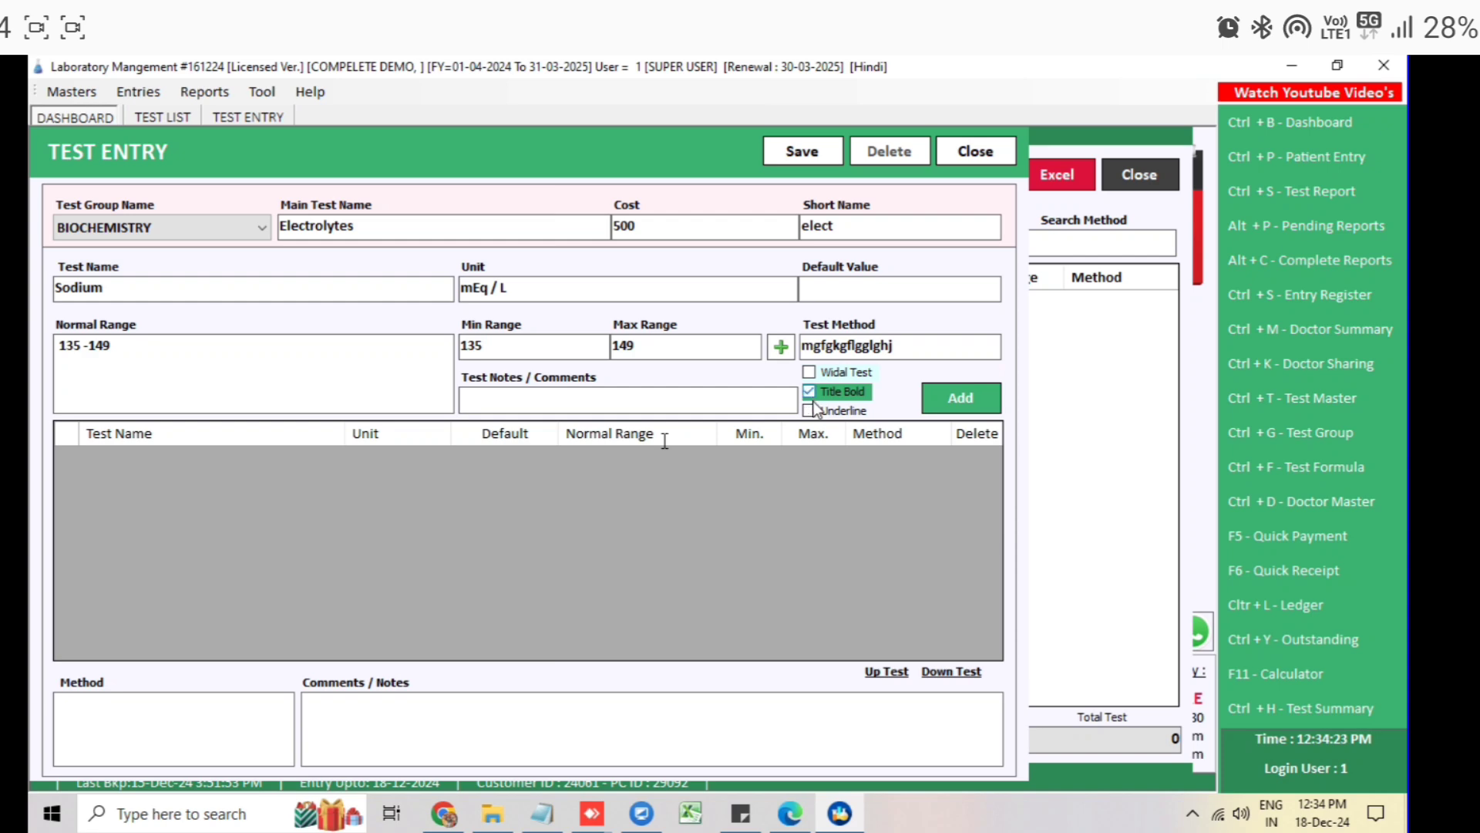
click(936, 401)
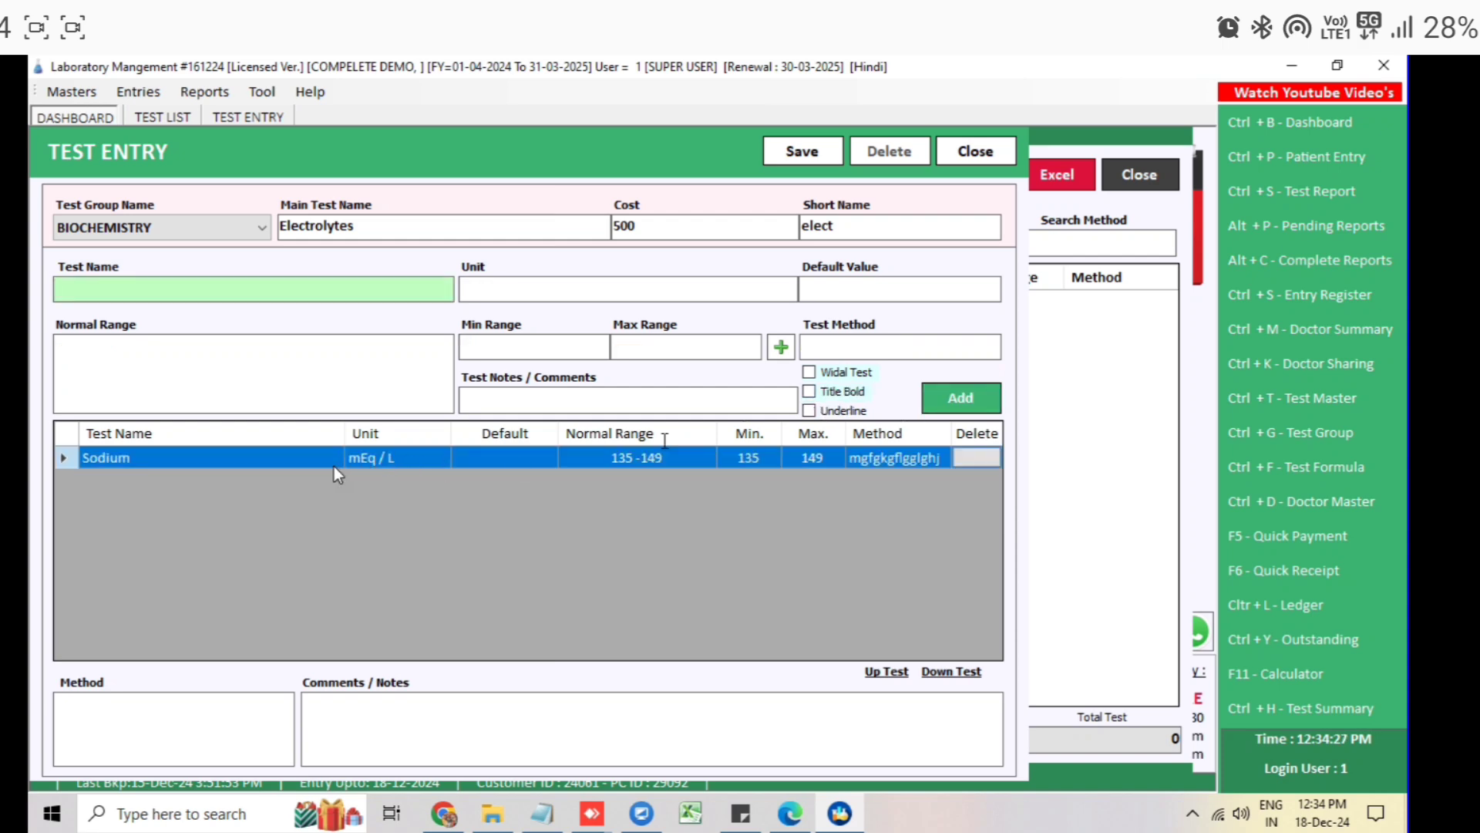
Step: Copy the name Potassium from the electrolytes PDF in the browser and paste it as the next sub-test's name in the lab software
click(795, 813)
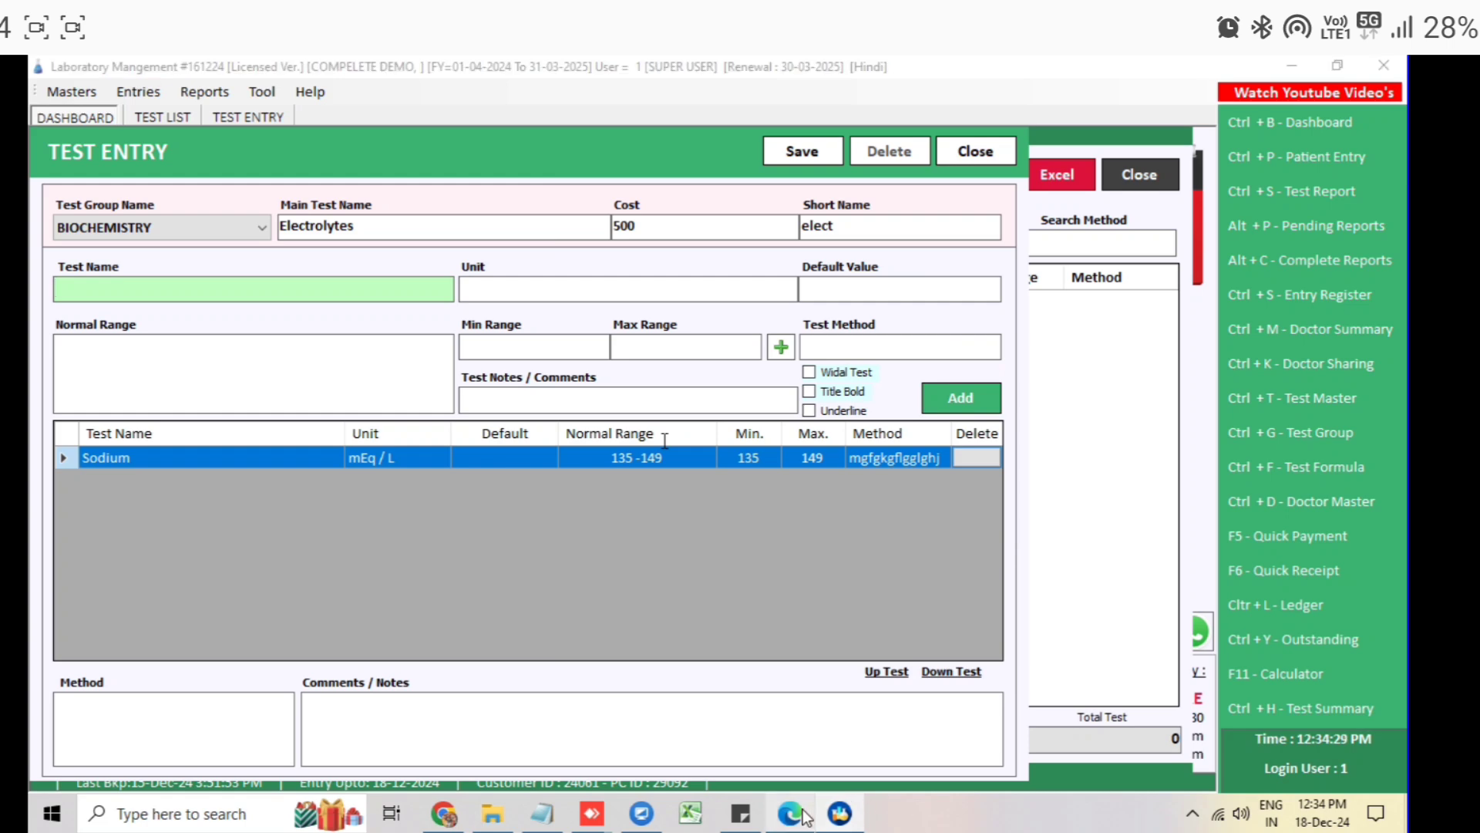
drag(381, 462, 442, 472)
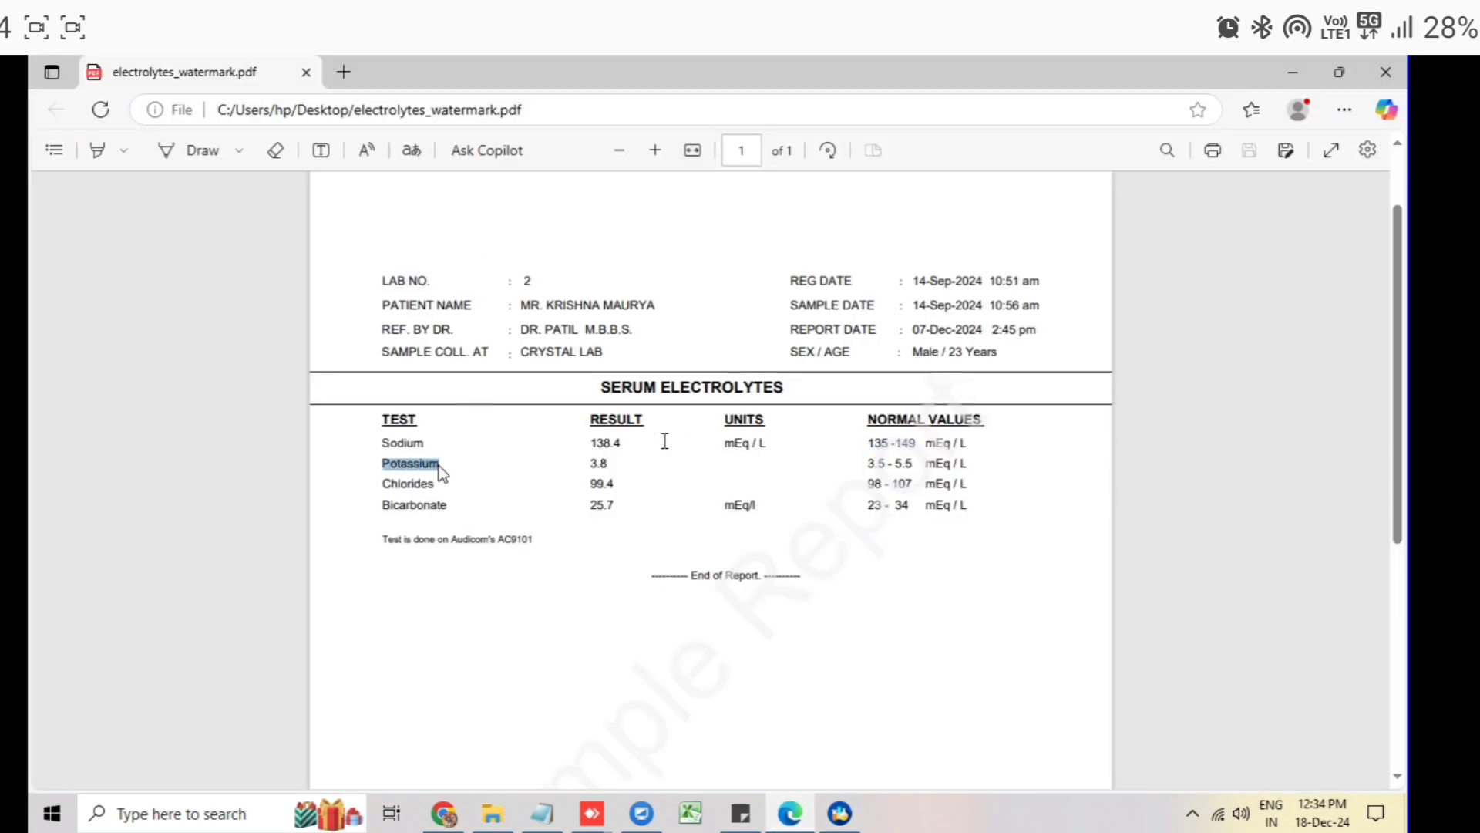
key(ctrl+c)
click(839, 813)
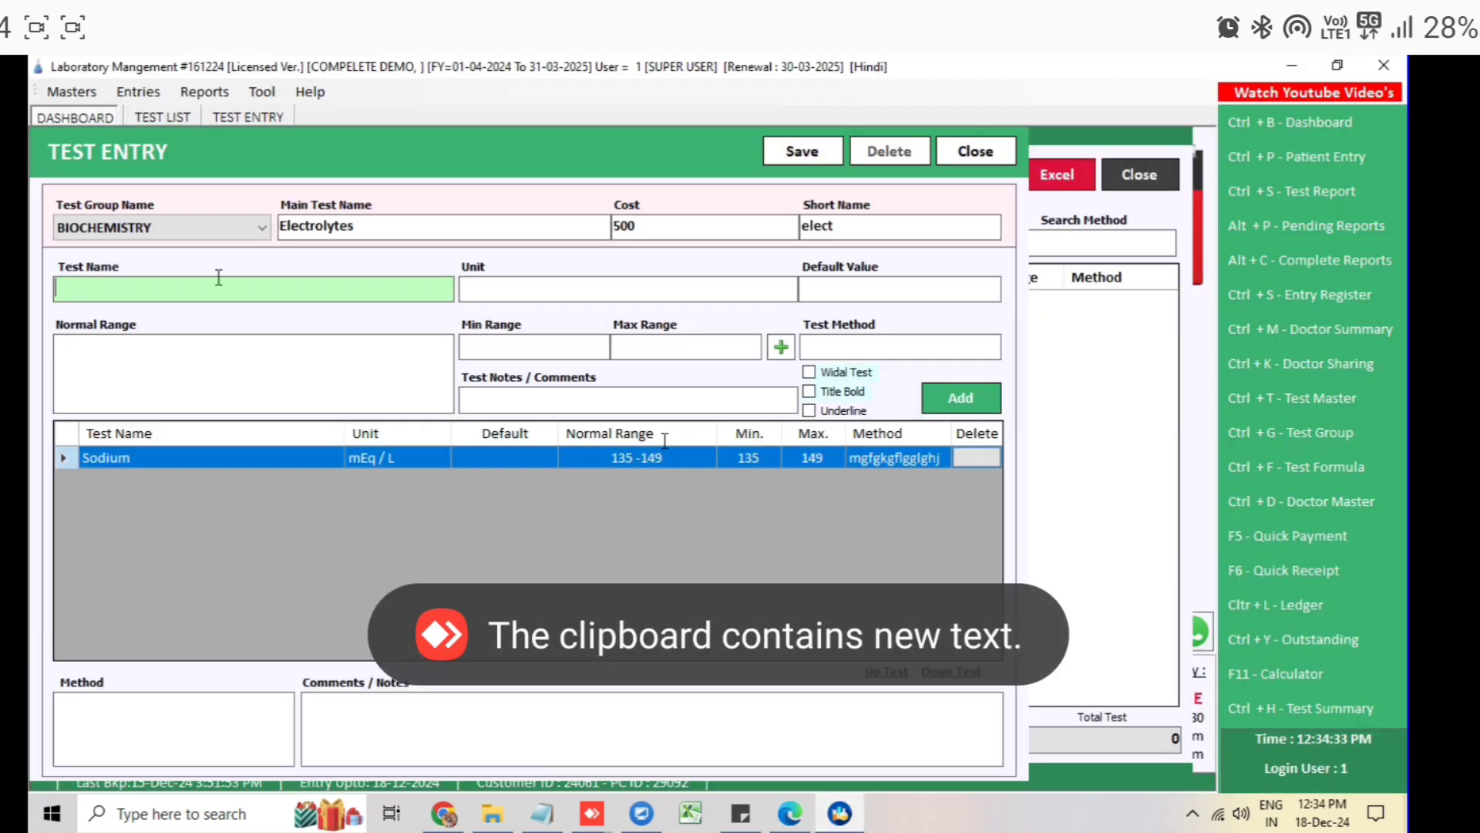
key(ctrl+v)
Step: Add Potassium to the Electrolytes sub-test list with its unit, default value, normal range and method left empty
key(Return)
key(Return)
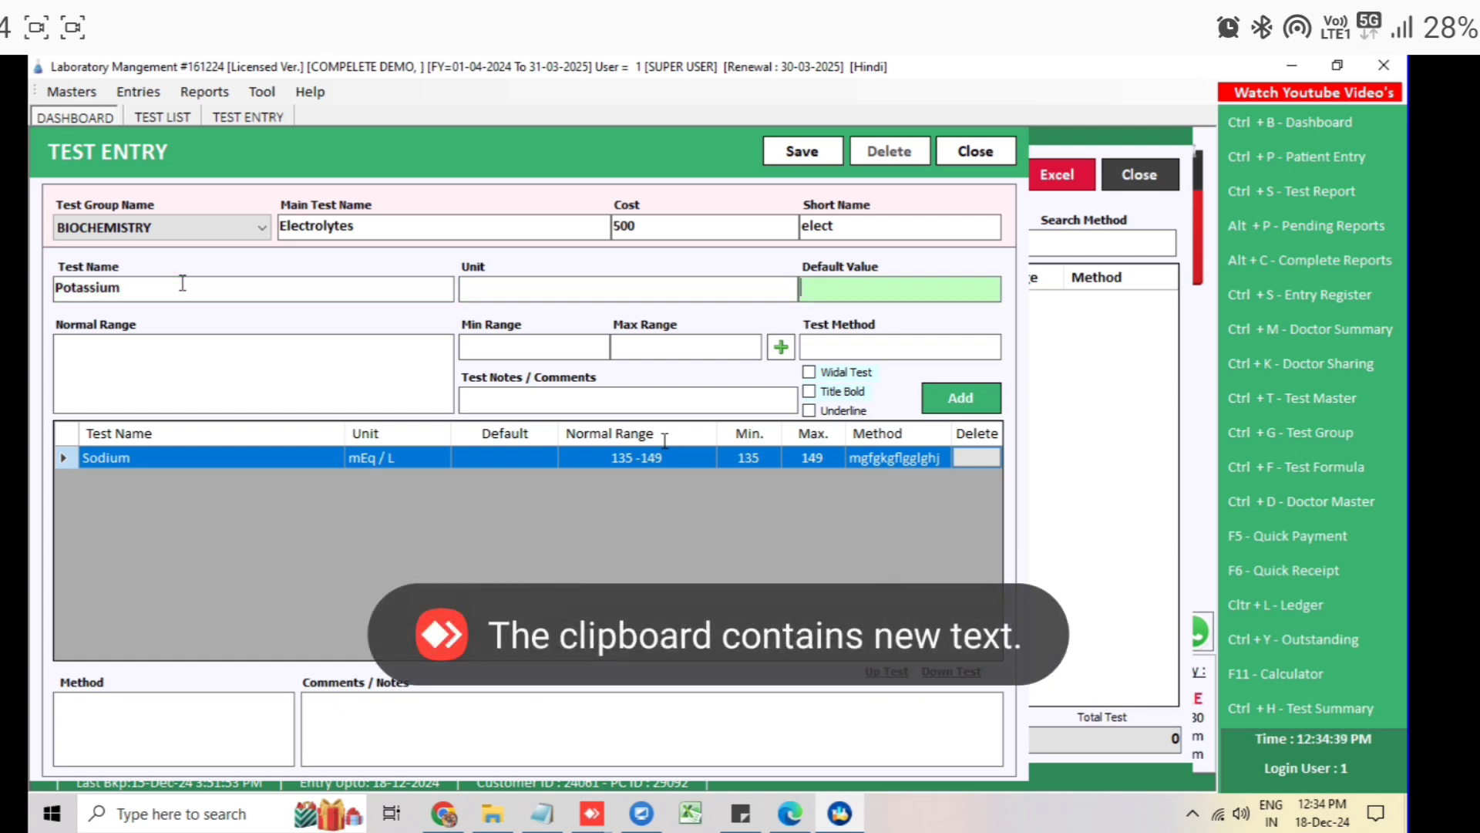
key(Return)
key(Return)
key(Return)
key(Return)
key(Return)
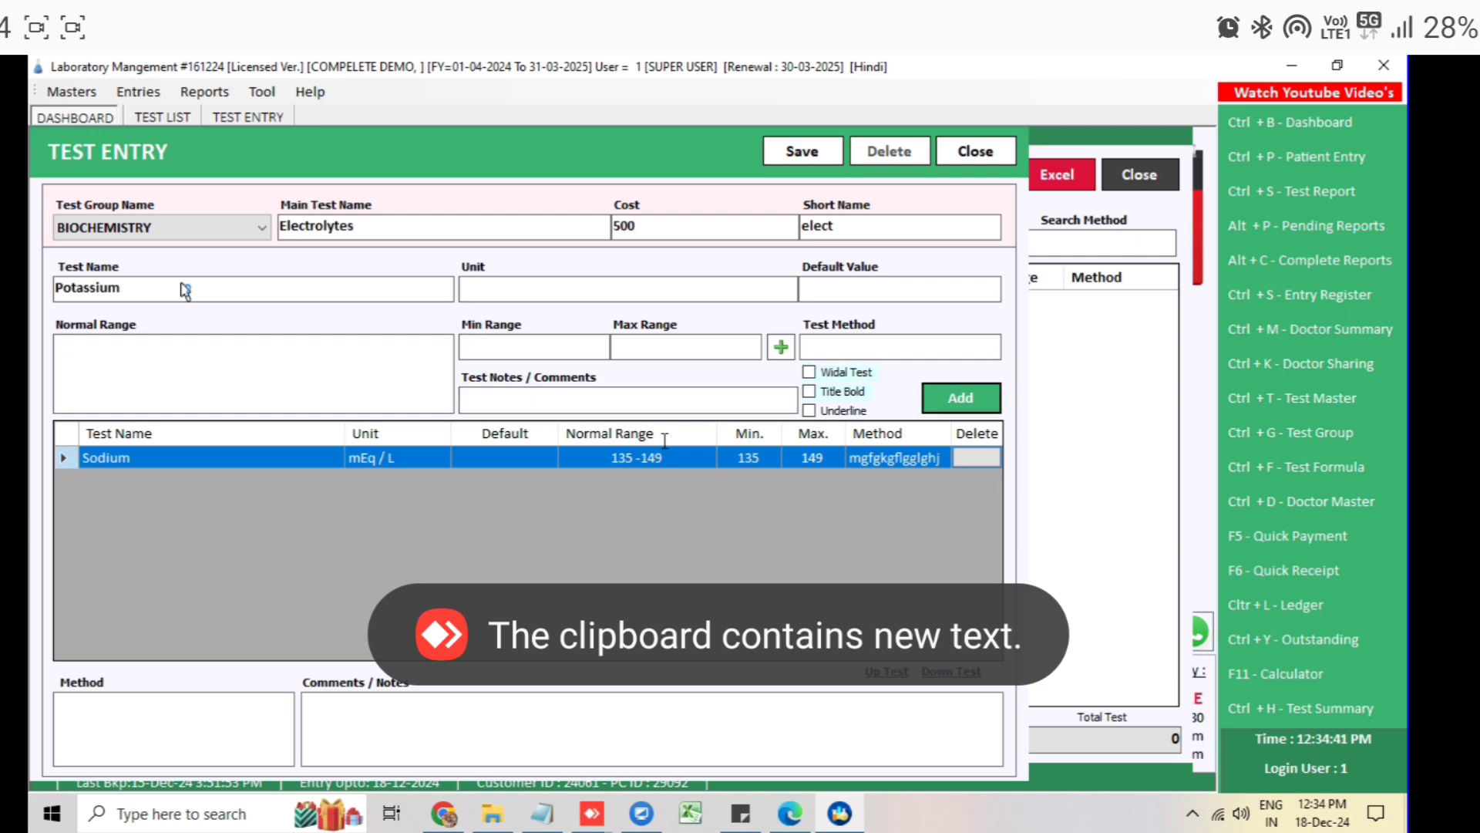
key(Return)
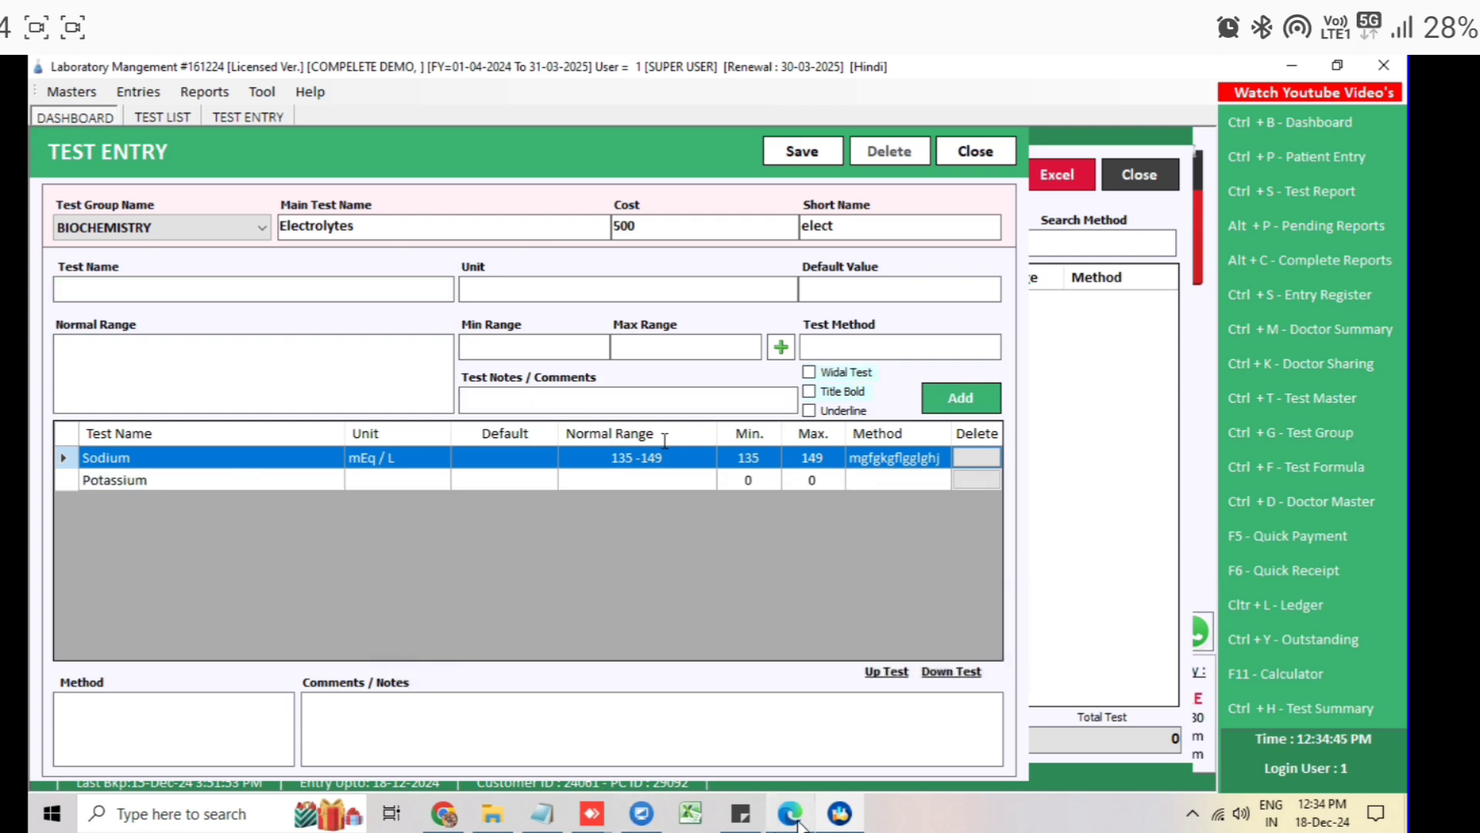
Step: Copy the name Chlorides from the electrolytes PDF in the browser and paste it as the next sub-test's name in the lab software
key(alt+Tab)
drag(383, 487, 442, 489)
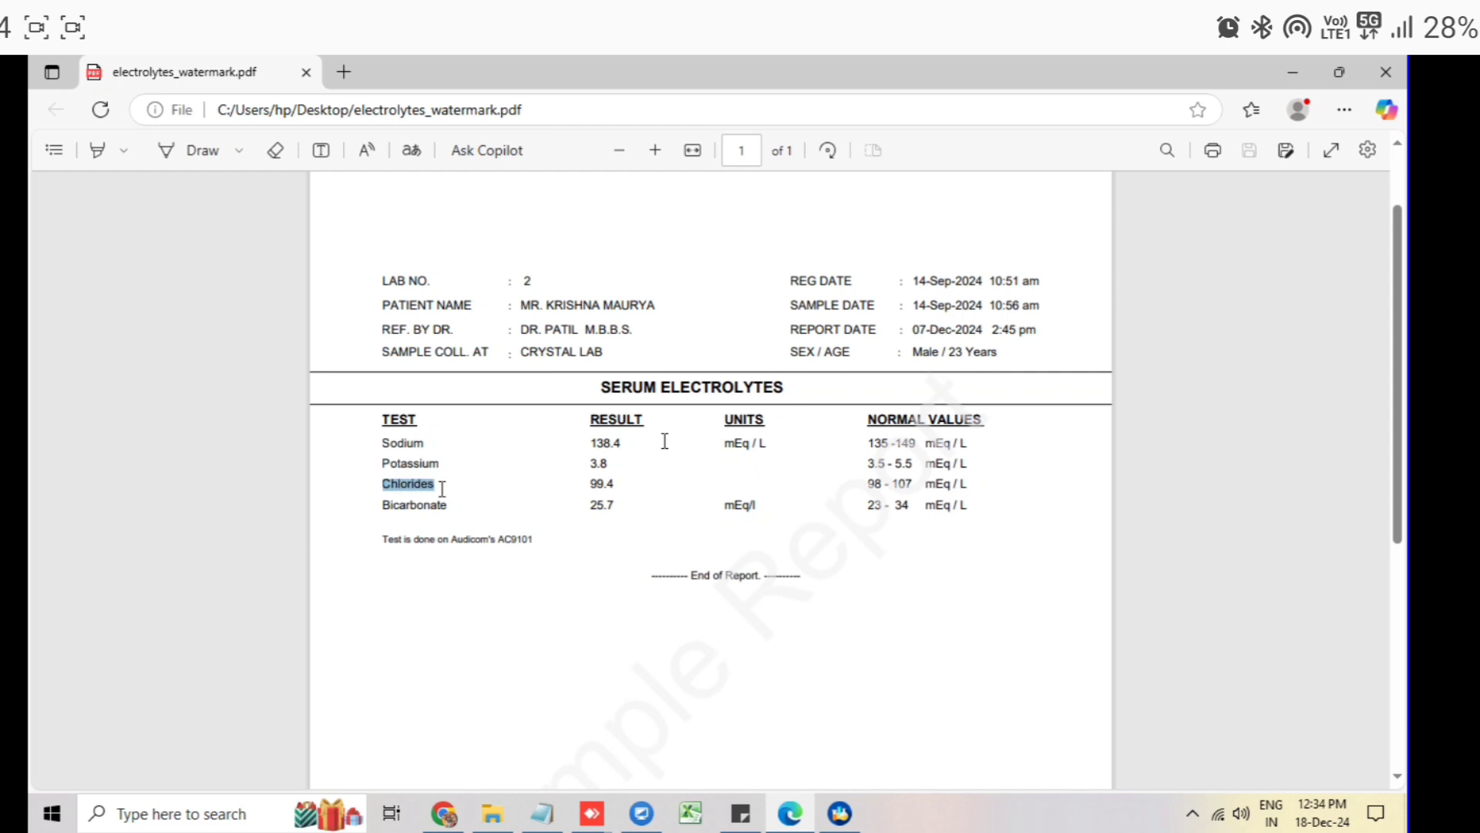
key(ctrl+c)
key(alt+Tab)
click(186, 288)
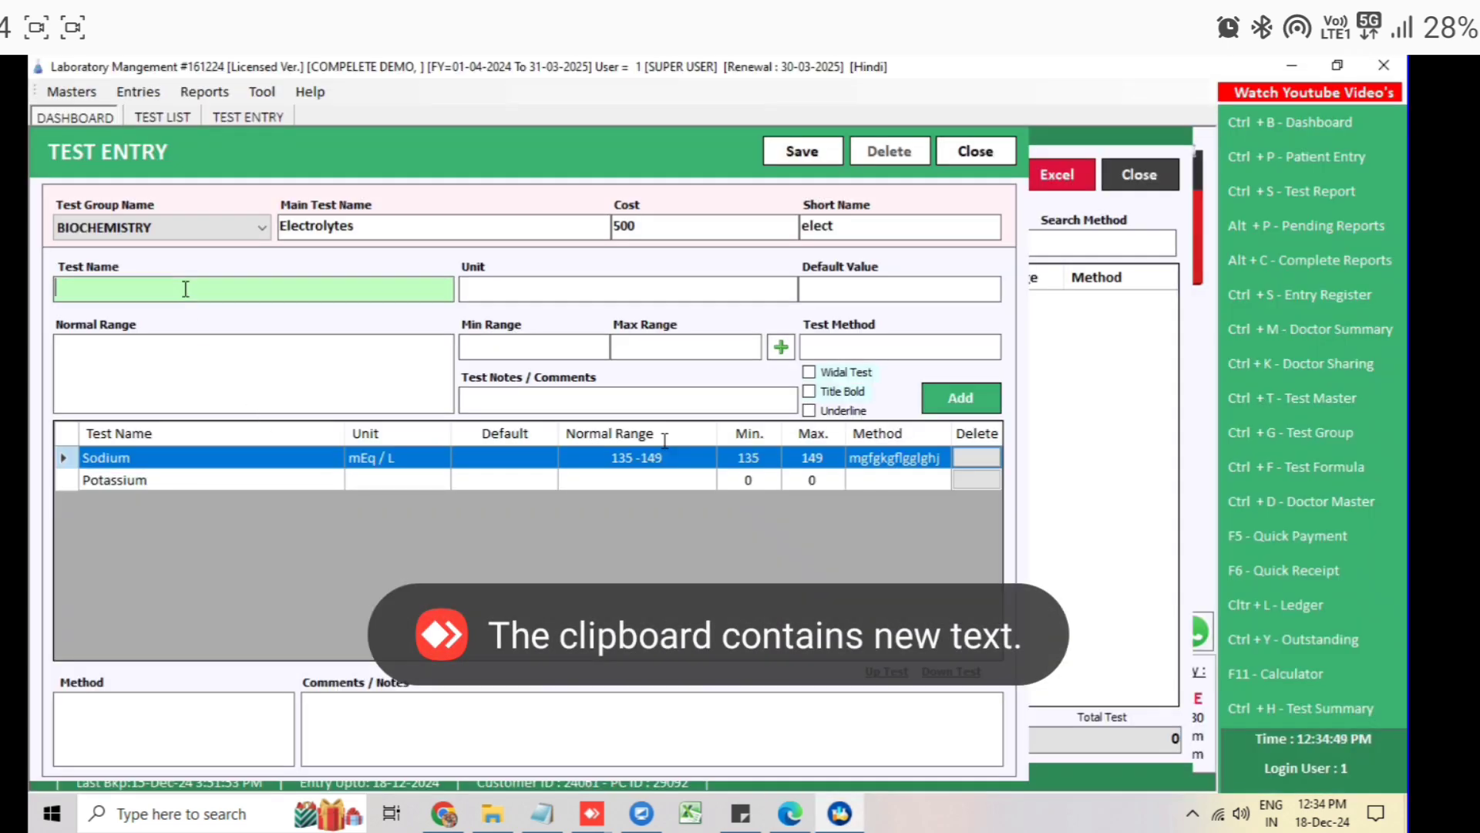
key(ctrl+v)
Step: Add Chlorides to the Electrolytes sub-test list with all its other fields left empty
key(Tab)
key(Tab)
key(Tab)
key(Tab)
key(Tab)
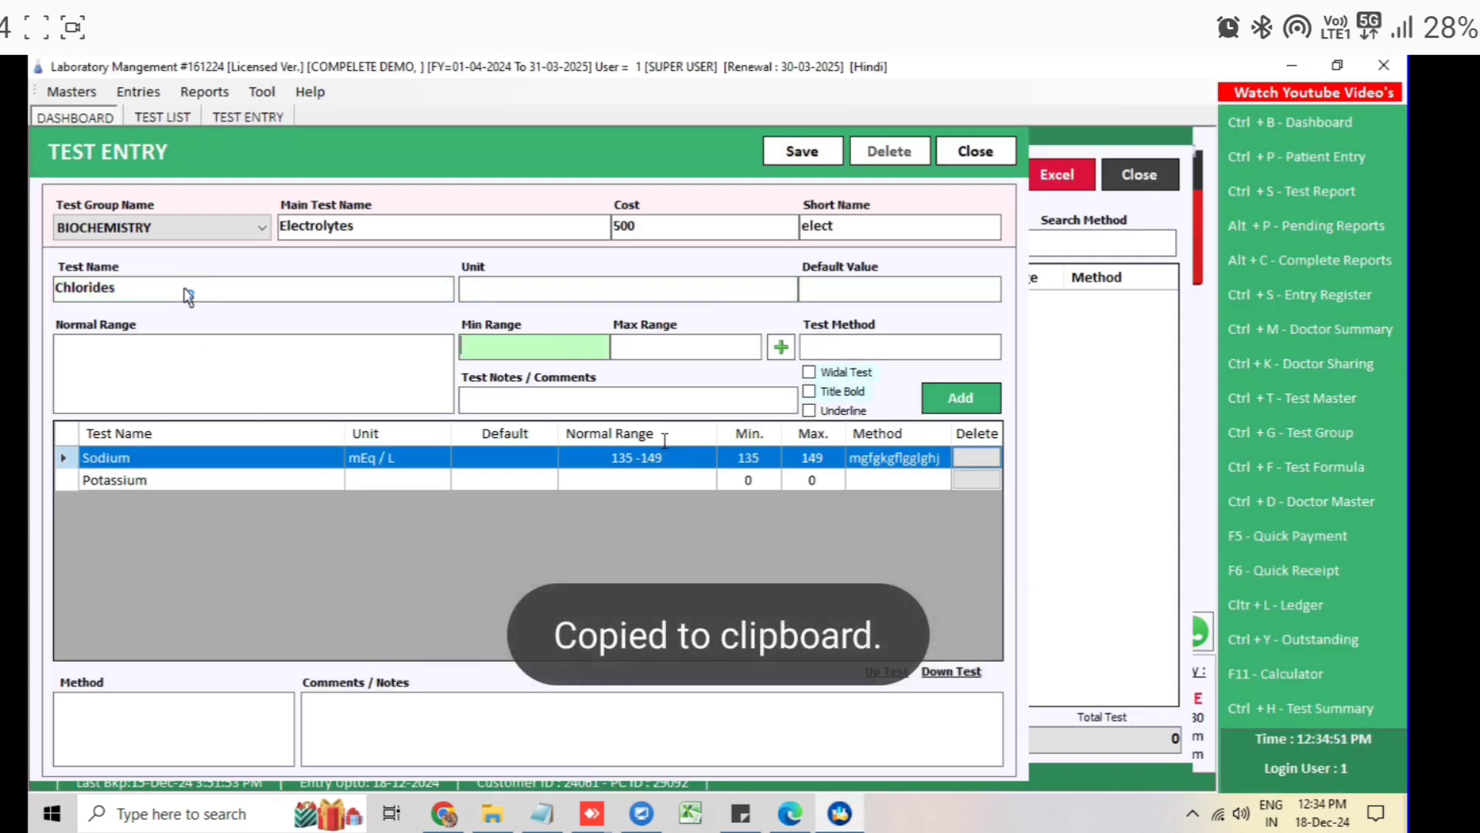
key(Tab)
key(Return)
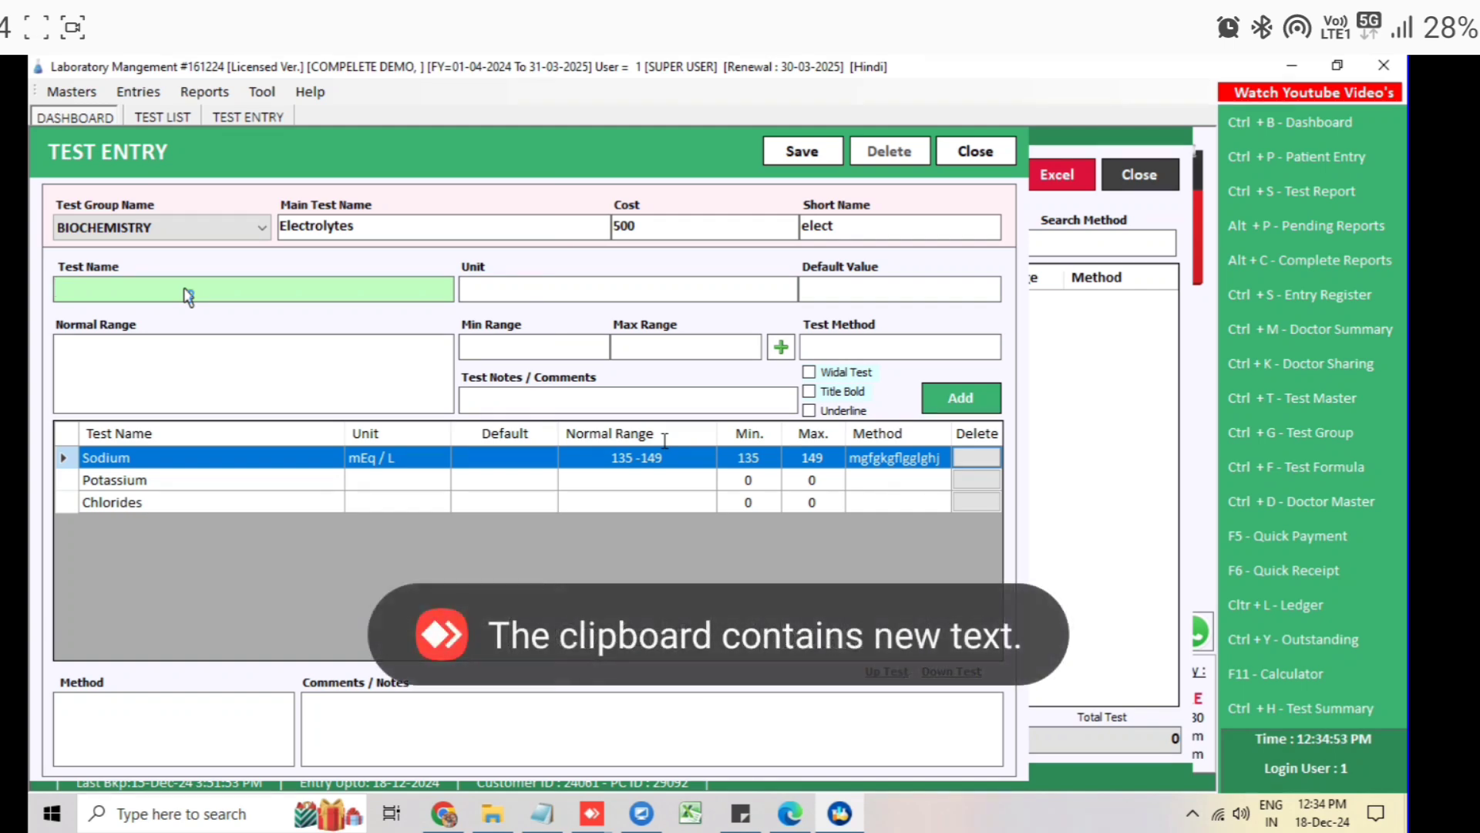
Step: Move Chlorides up to the first place in the sub-test list, above Sodium
click(126, 478)
click(158, 503)
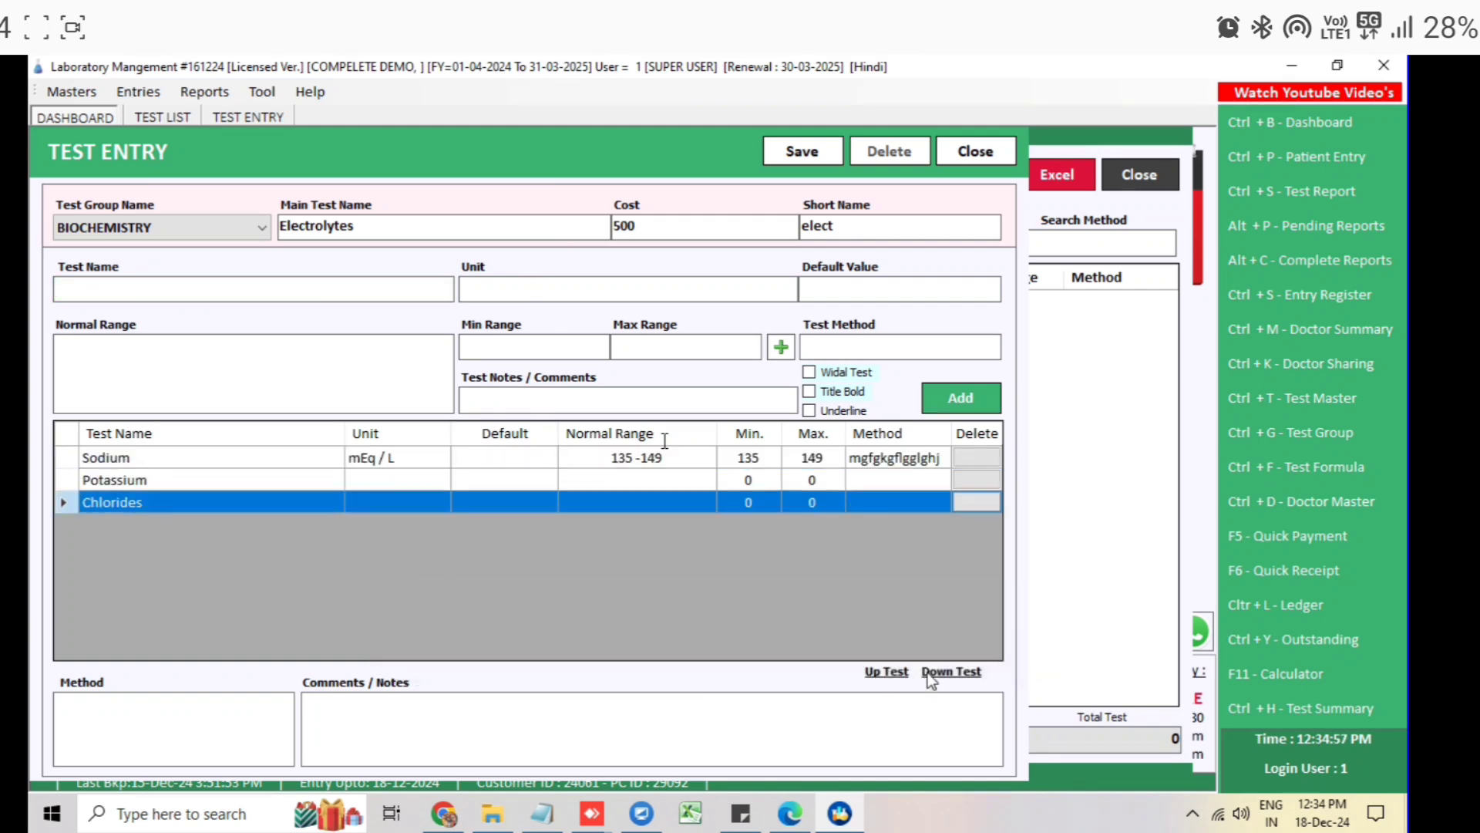
click(883, 670)
click(888, 671)
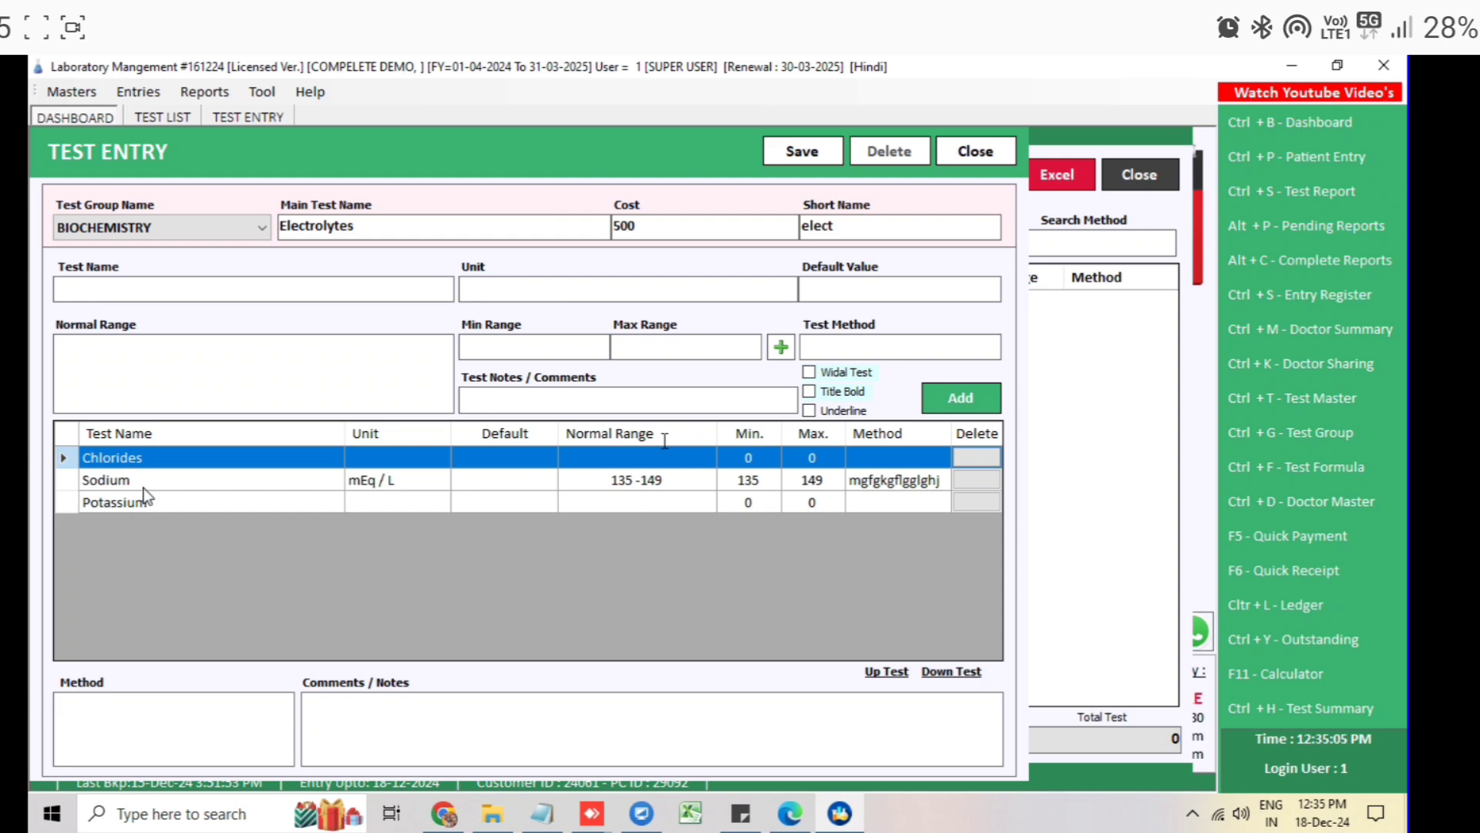
Step: Move Chlorides back down to the last place in the sub-test list, below Potassium
click(144, 488)
click(140, 509)
click(142, 460)
click(951, 671)
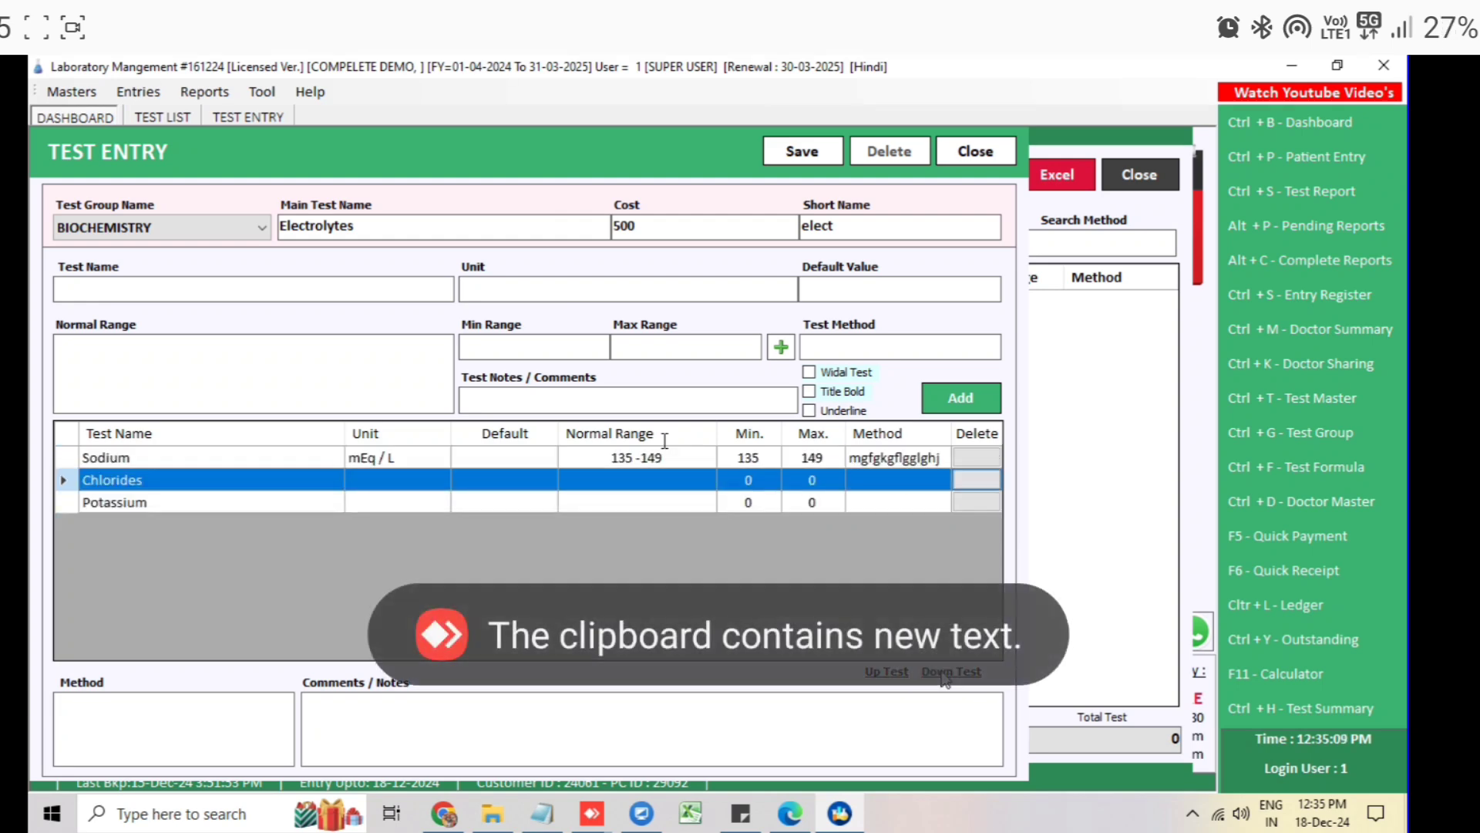
click(951, 671)
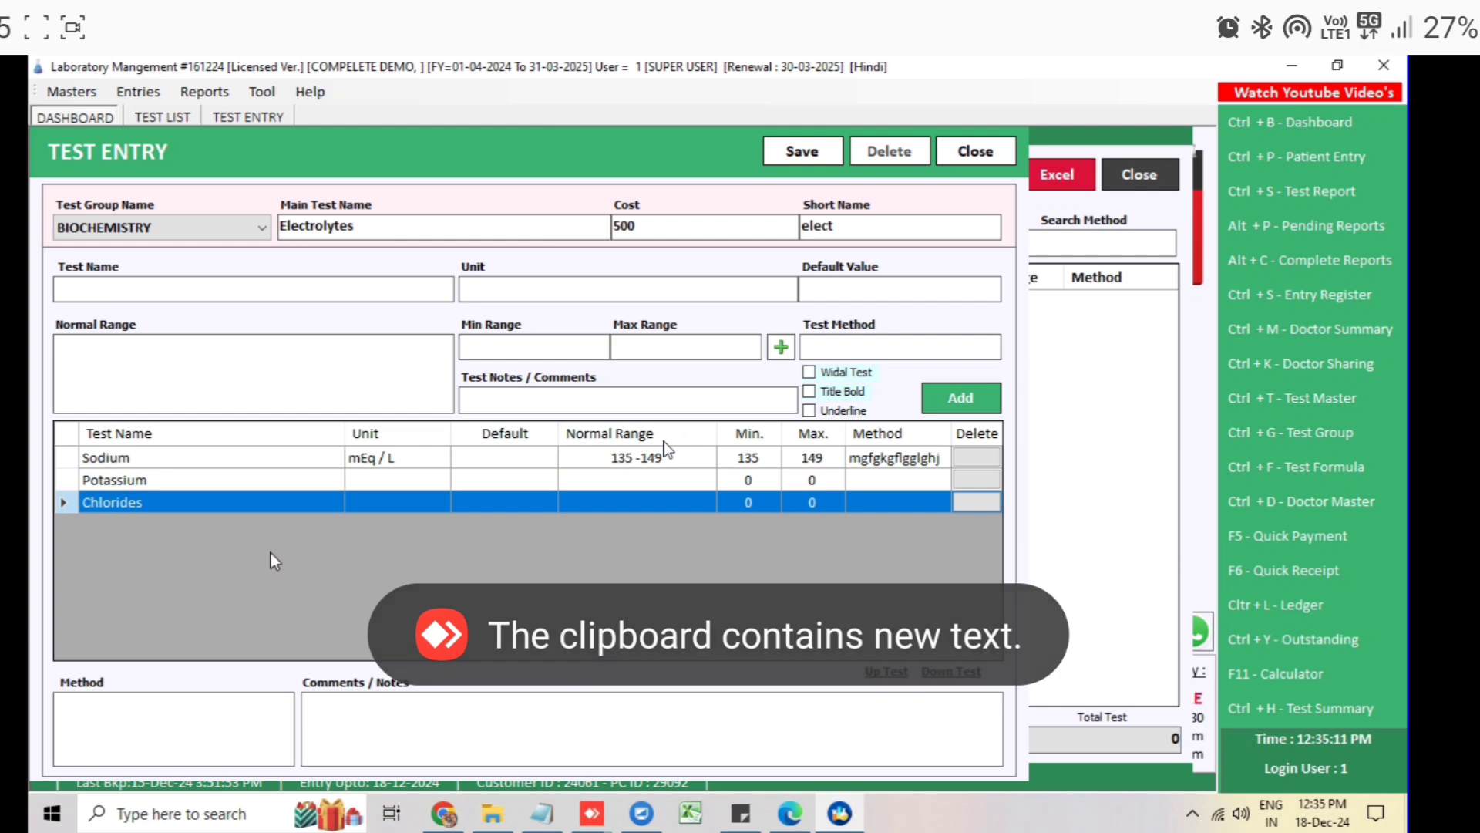
Step: Copy "Automated Electrolyte analyzer from Transasia." from Notepad and paste it as the method of the Electrolytes test
click(776, 460)
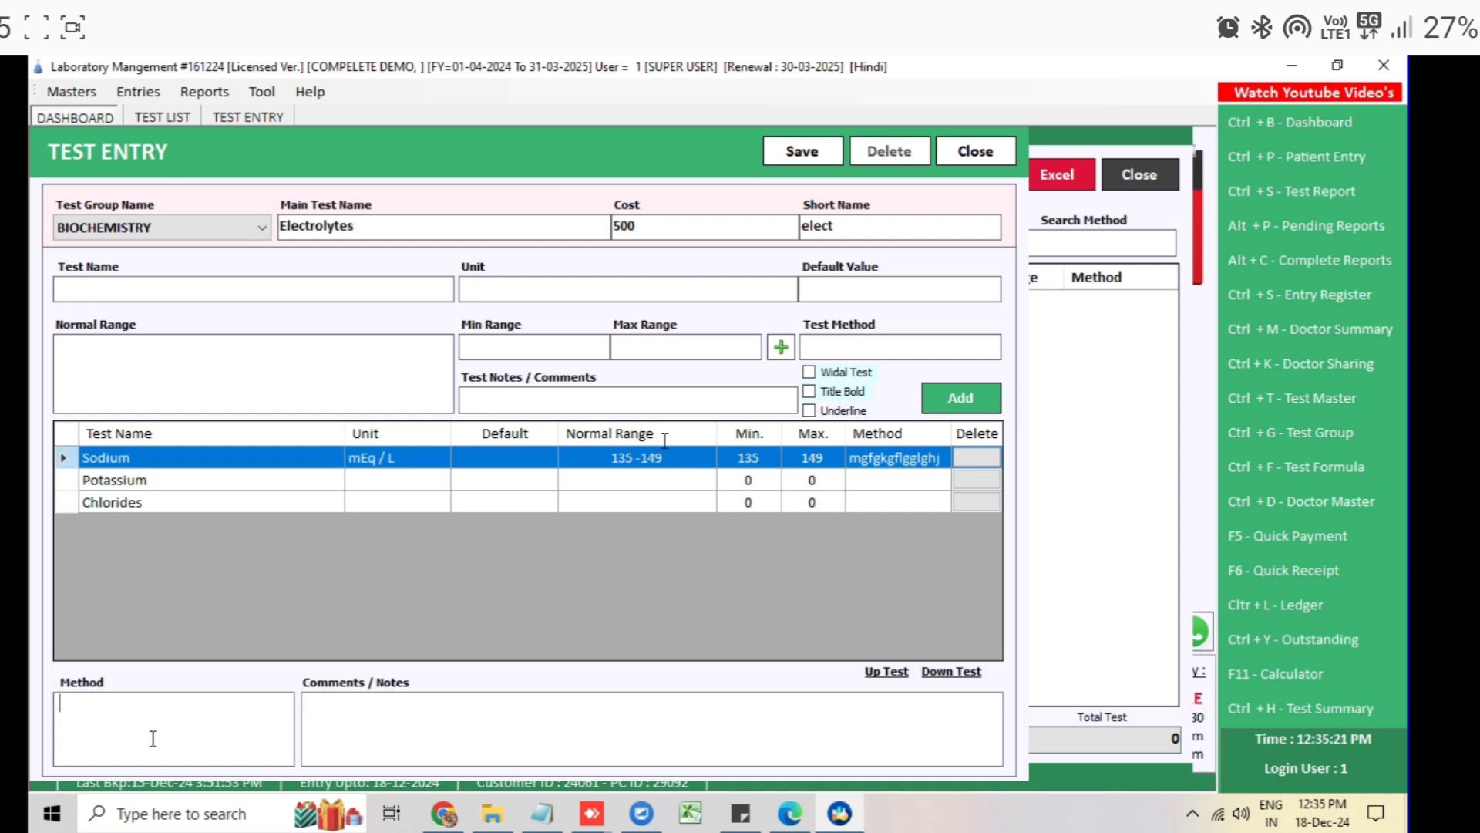
click(543, 814)
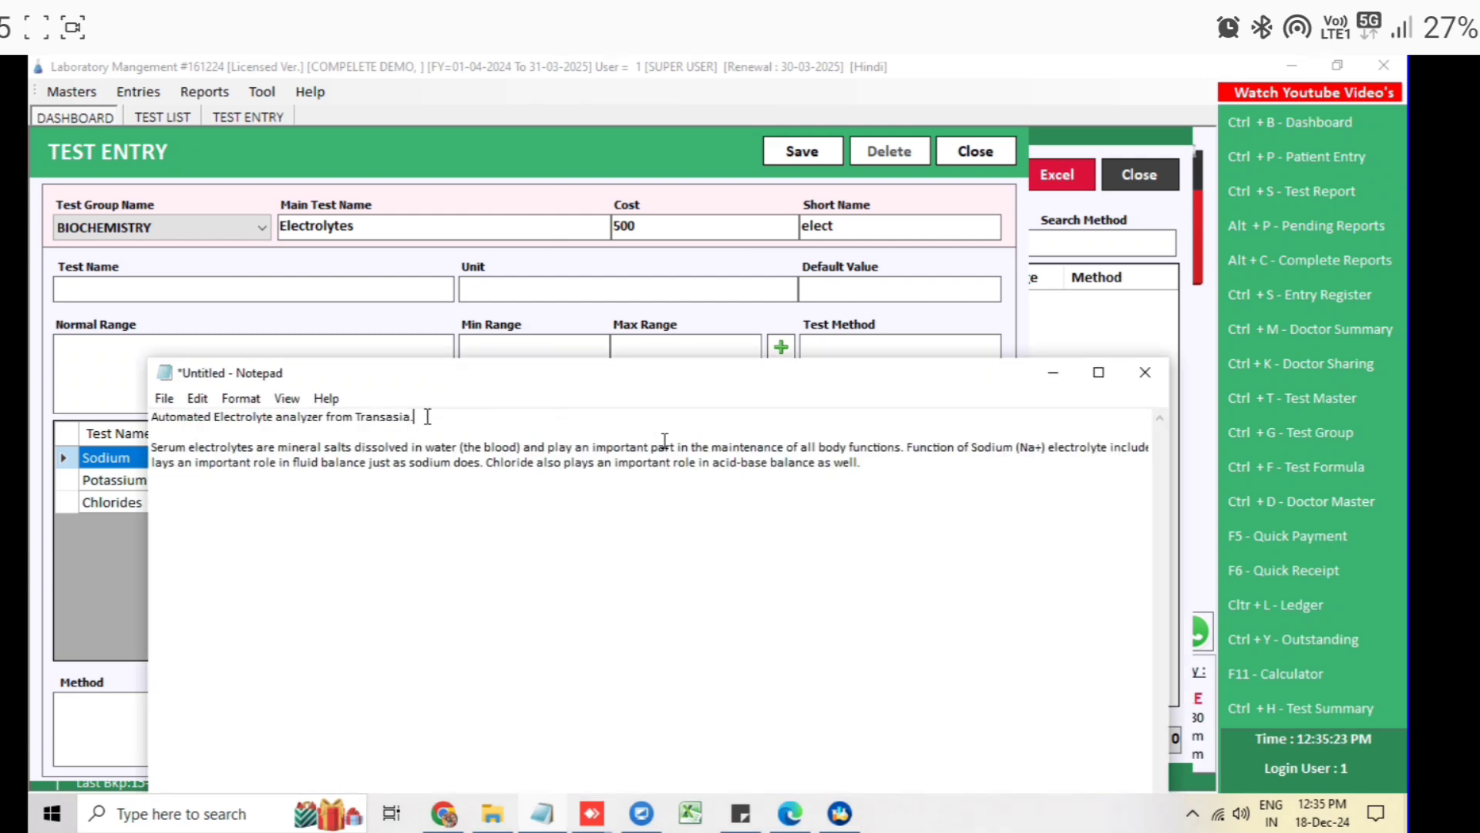
drag(427, 417, 136, 417)
key(ctrl+c)
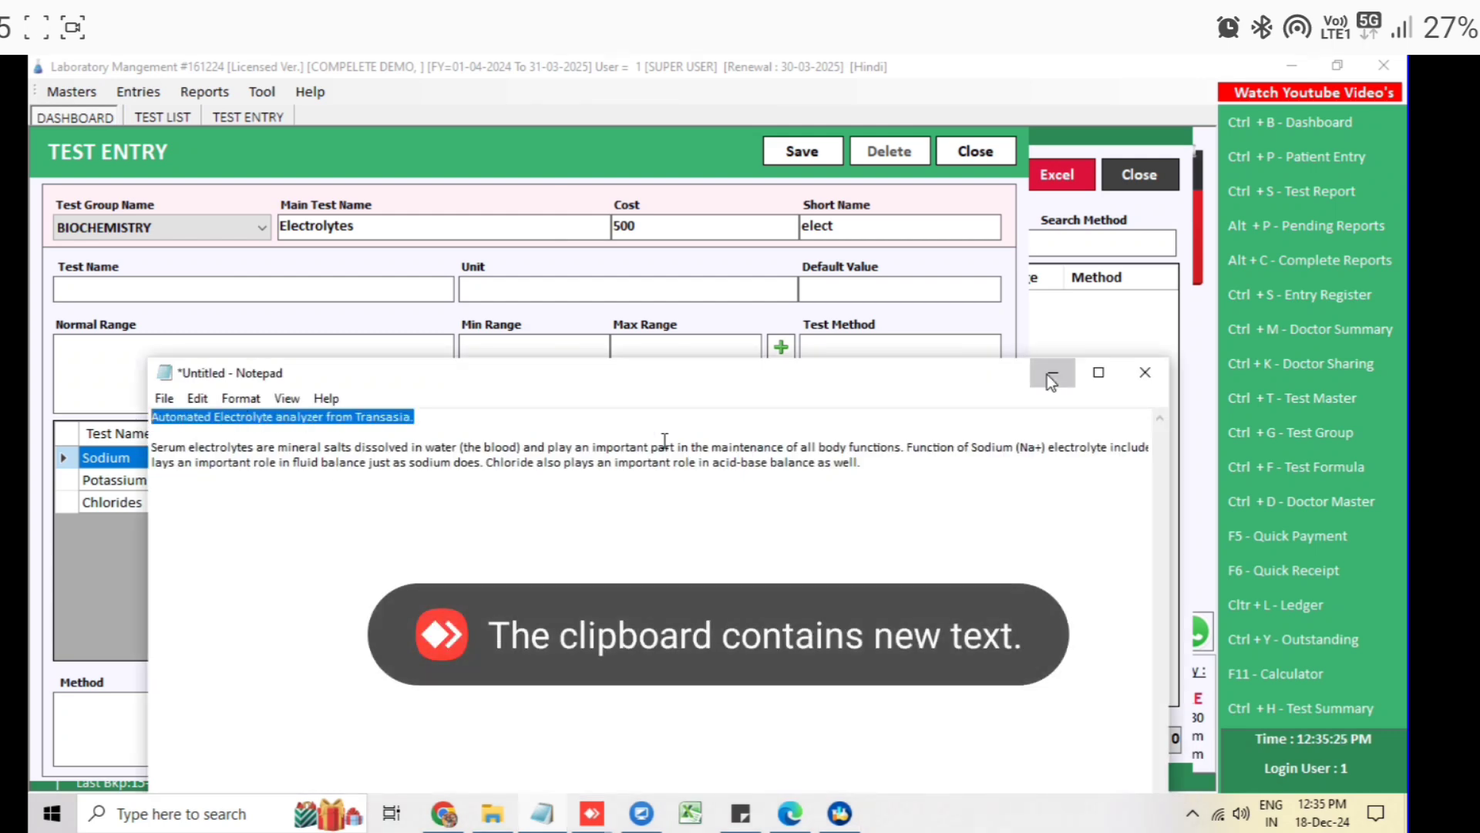
click(117, 699)
key(ctrl+v)
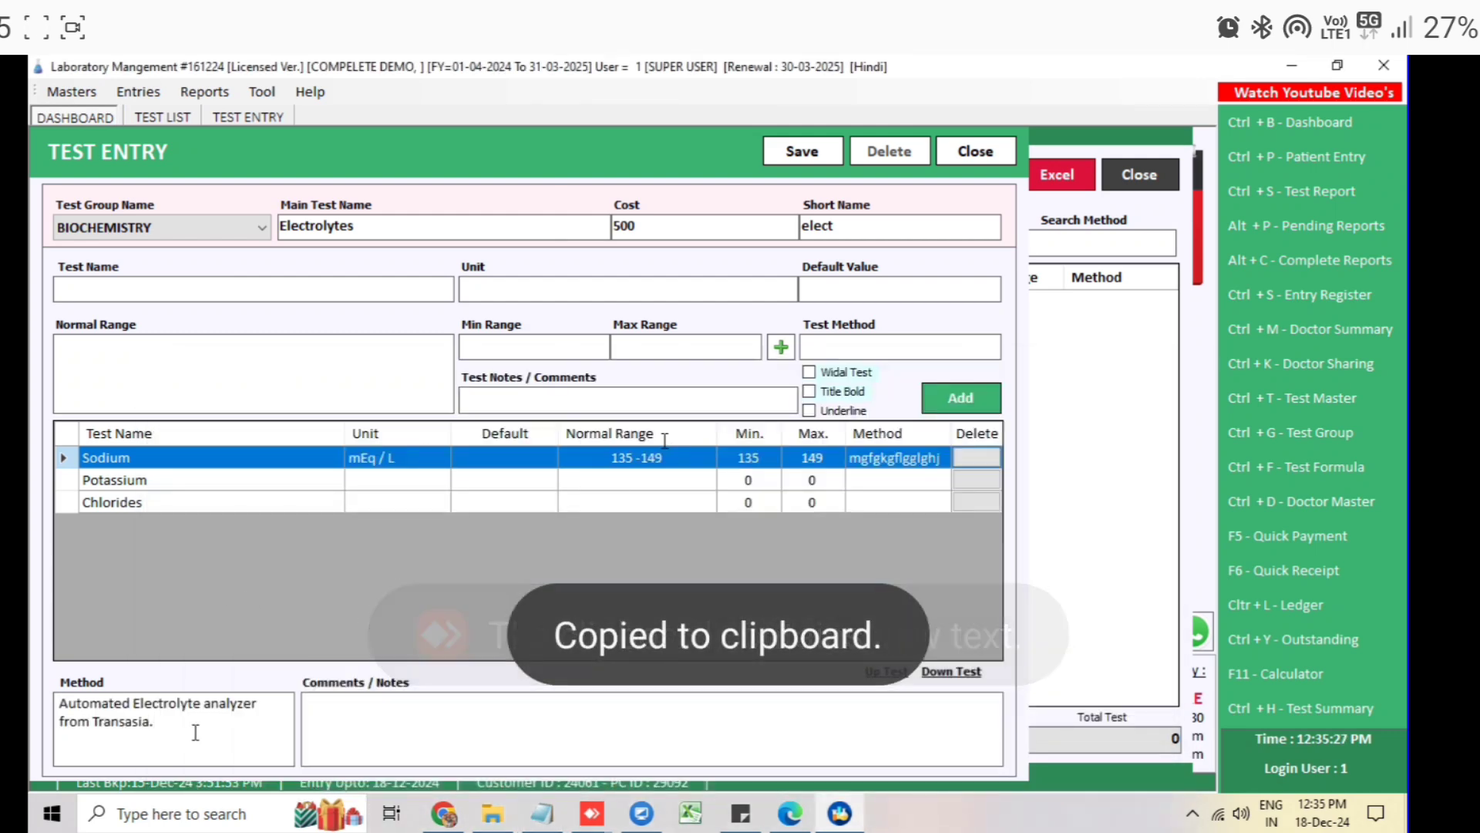
Step: Copy the paragraph beginning "Serum electrolytes are mineral salts" from Notepad and paste it into the Electrolytes test's comments
click(362, 723)
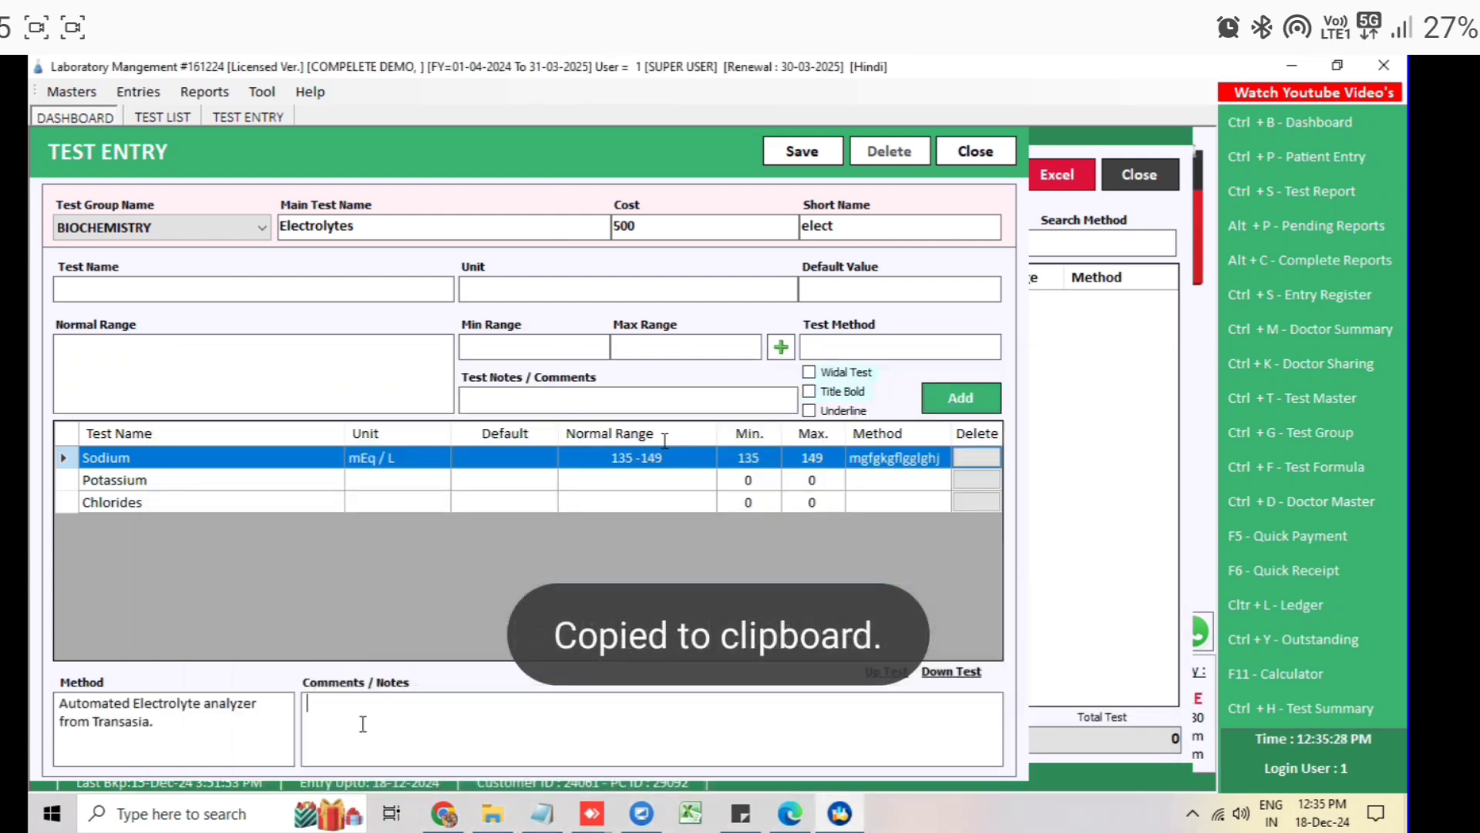
click(542, 814)
drag(153, 446, 756, 505)
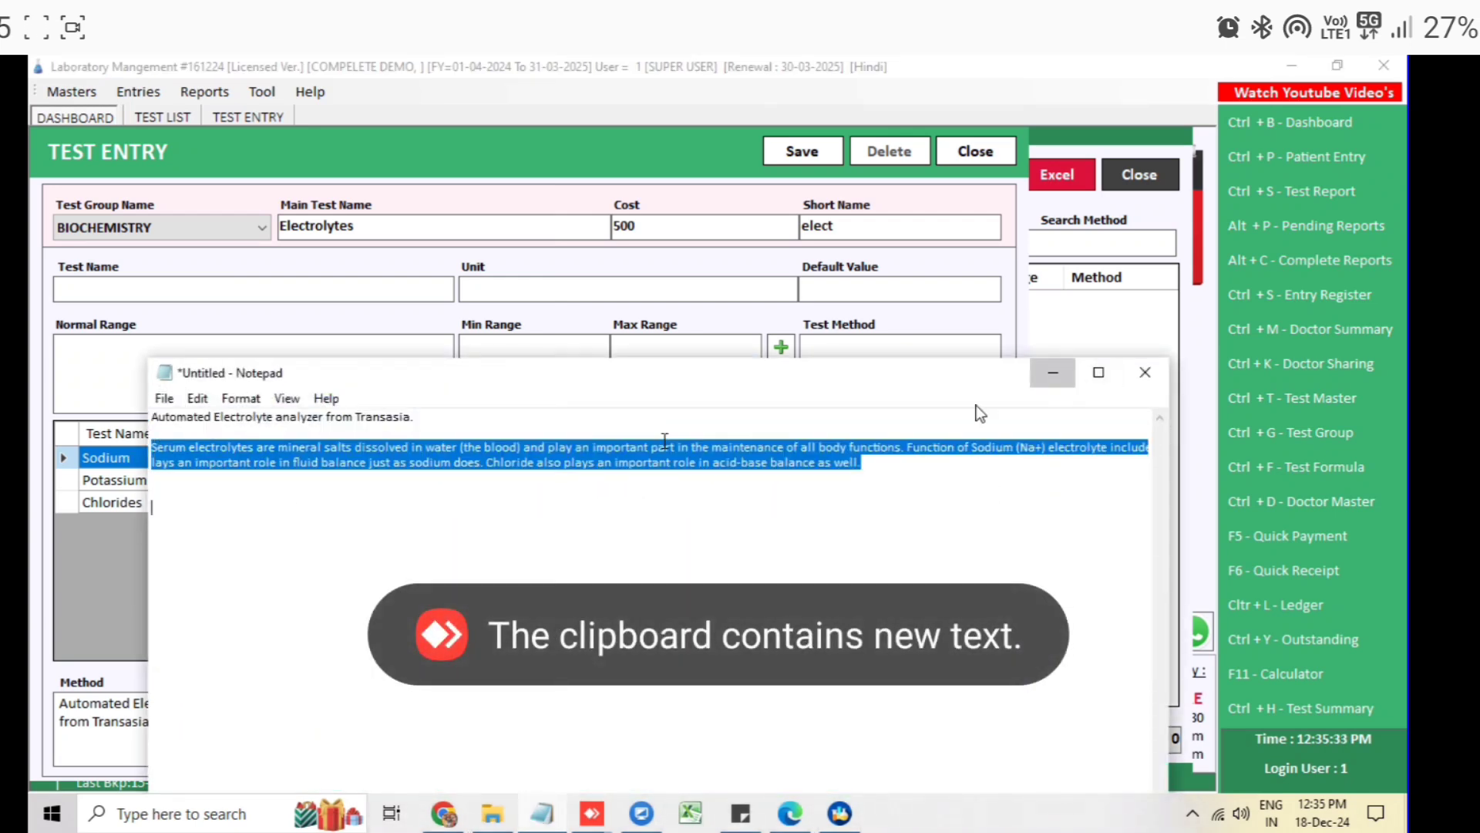
click(1053, 372)
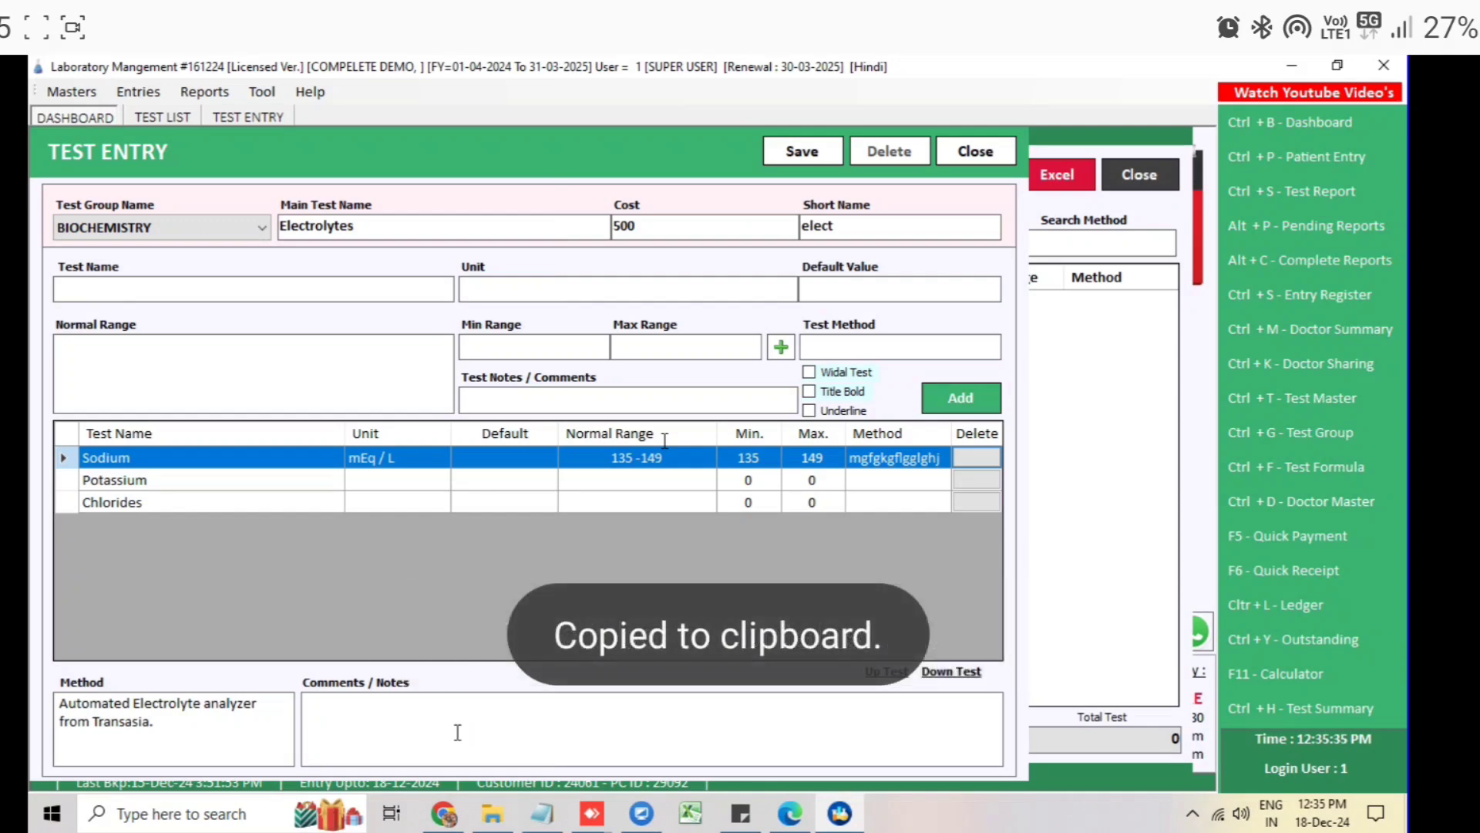
key(ctrl+v)
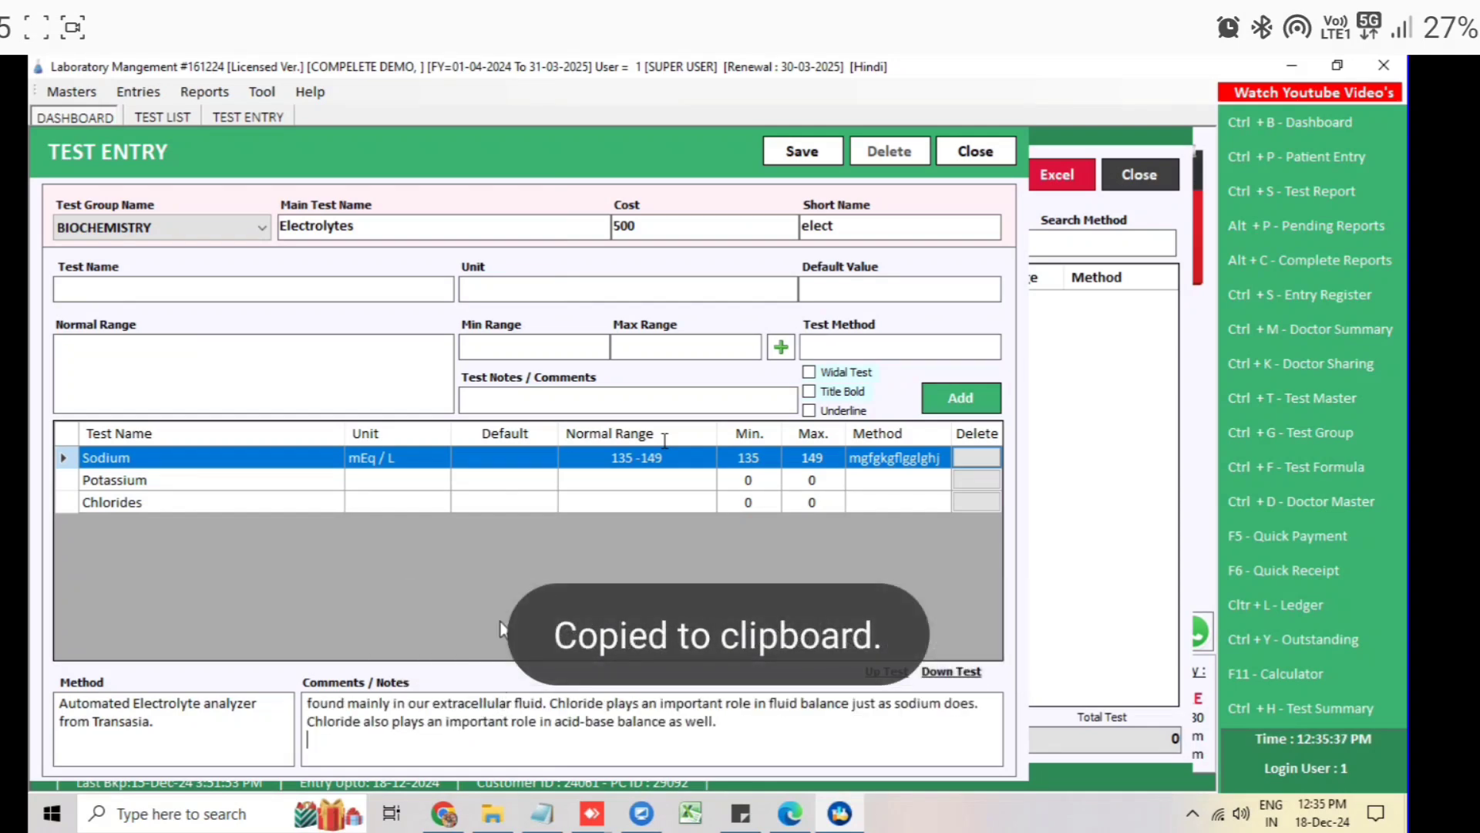
Step: Save the Electrolytes test and close its entry form
click(792, 155)
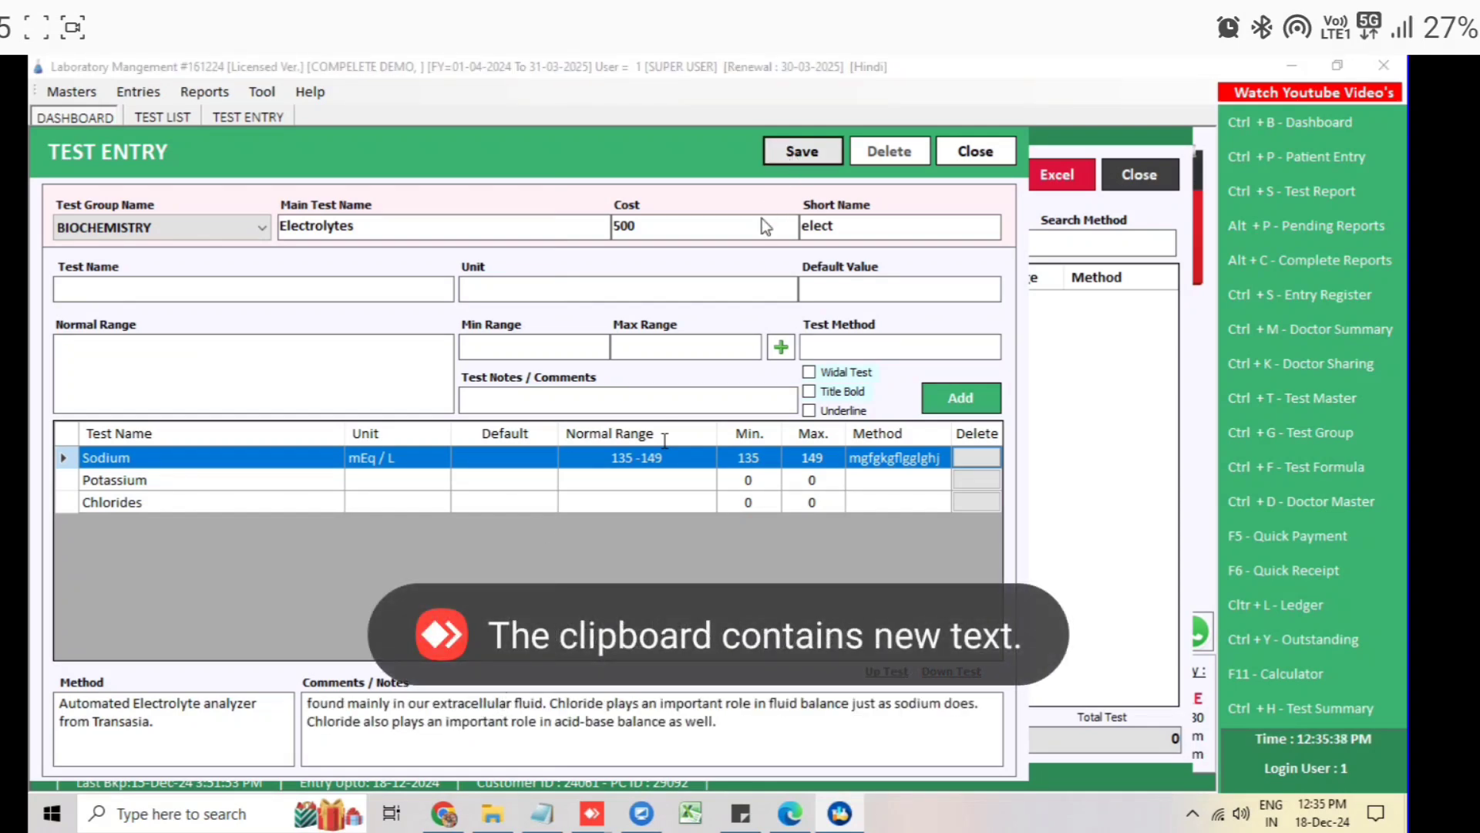
key(Return)
click(975, 153)
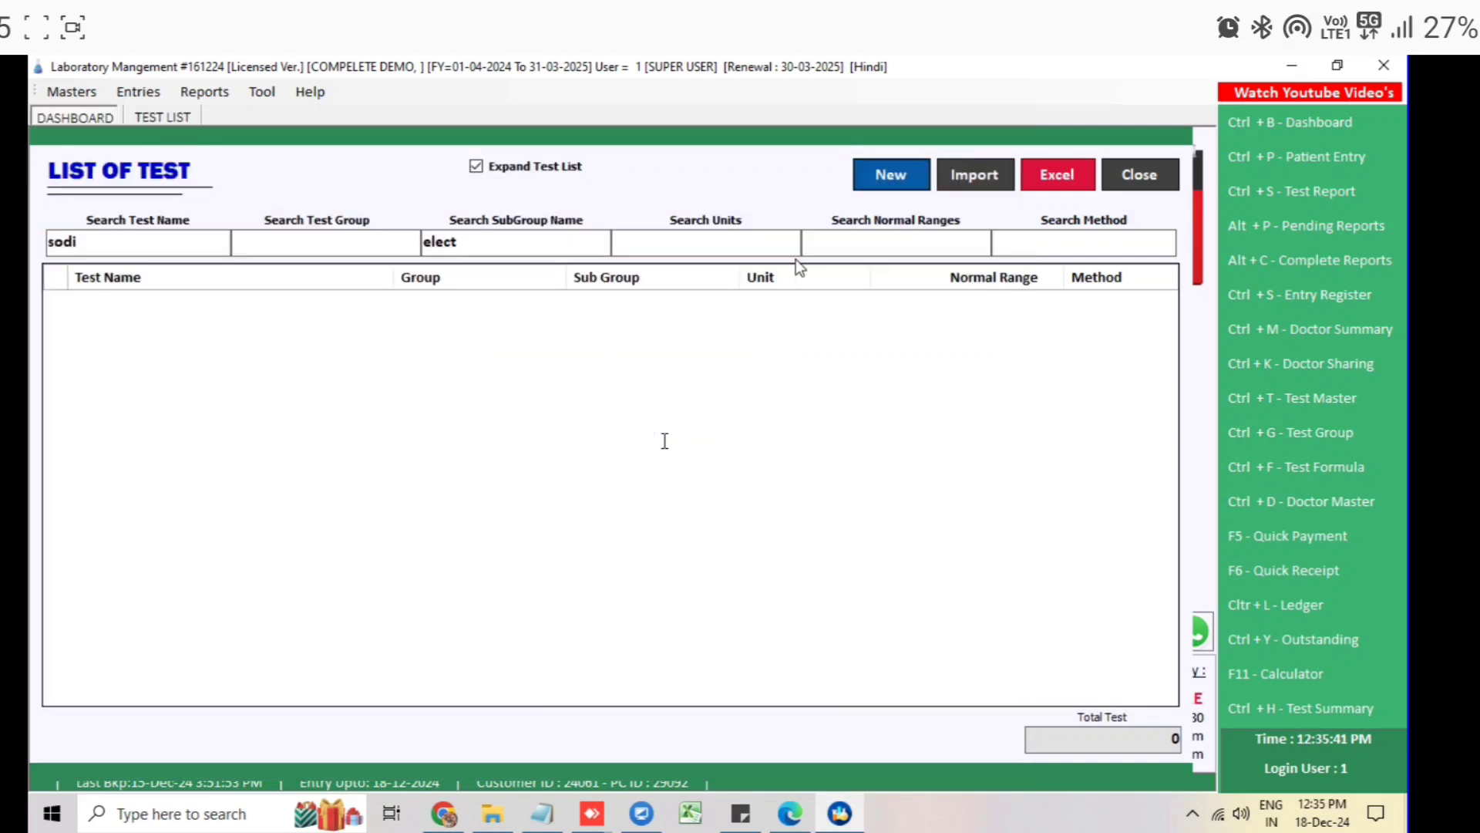
Step: Filter the test list by subgroup elec with no test name filter, check the Electrolytes sub-tests, and close the list
key(BackSpace)
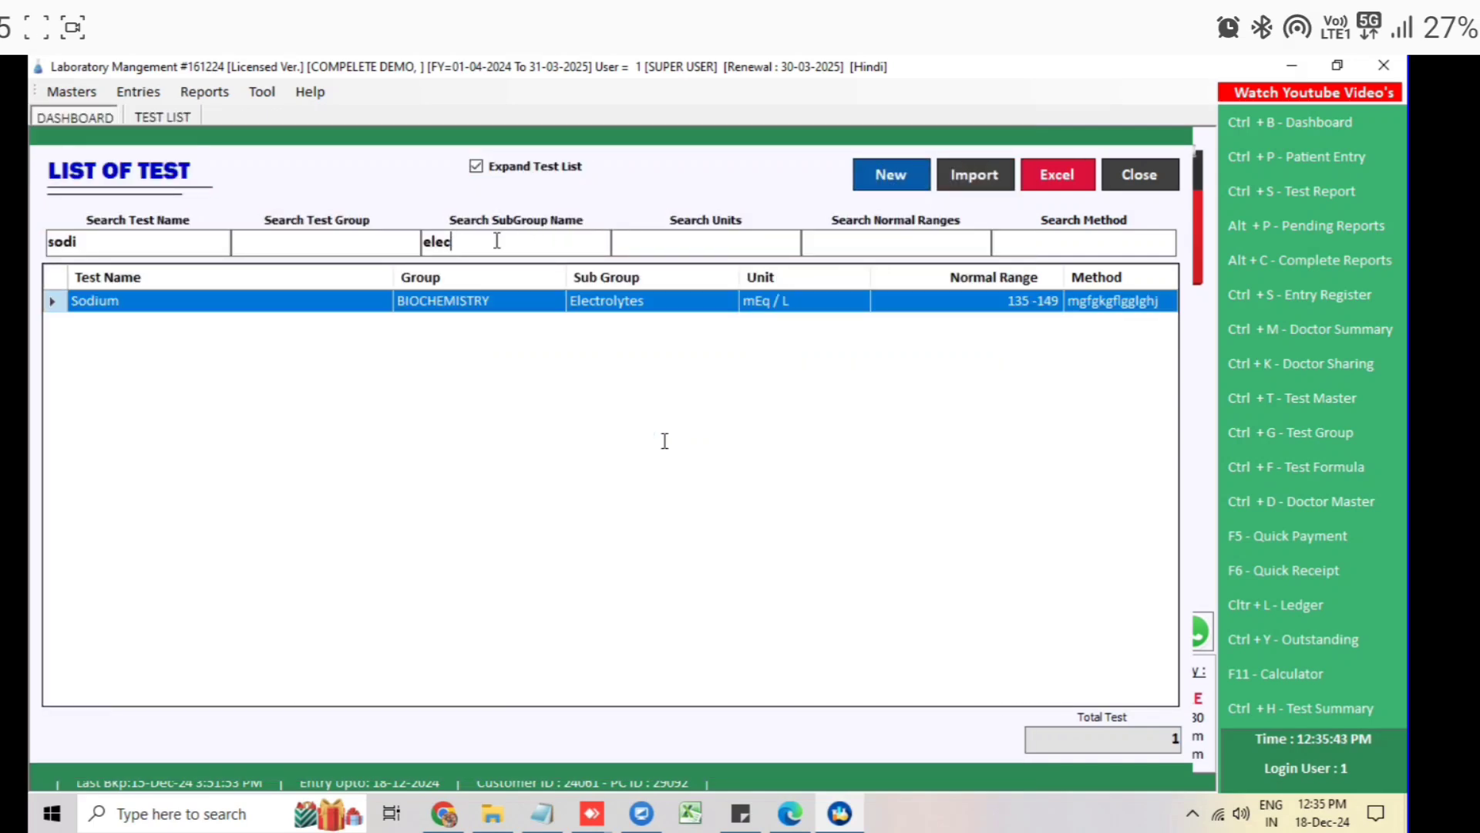
drag(189, 252, 48, 249)
key(BackSpace)
click(446, 328)
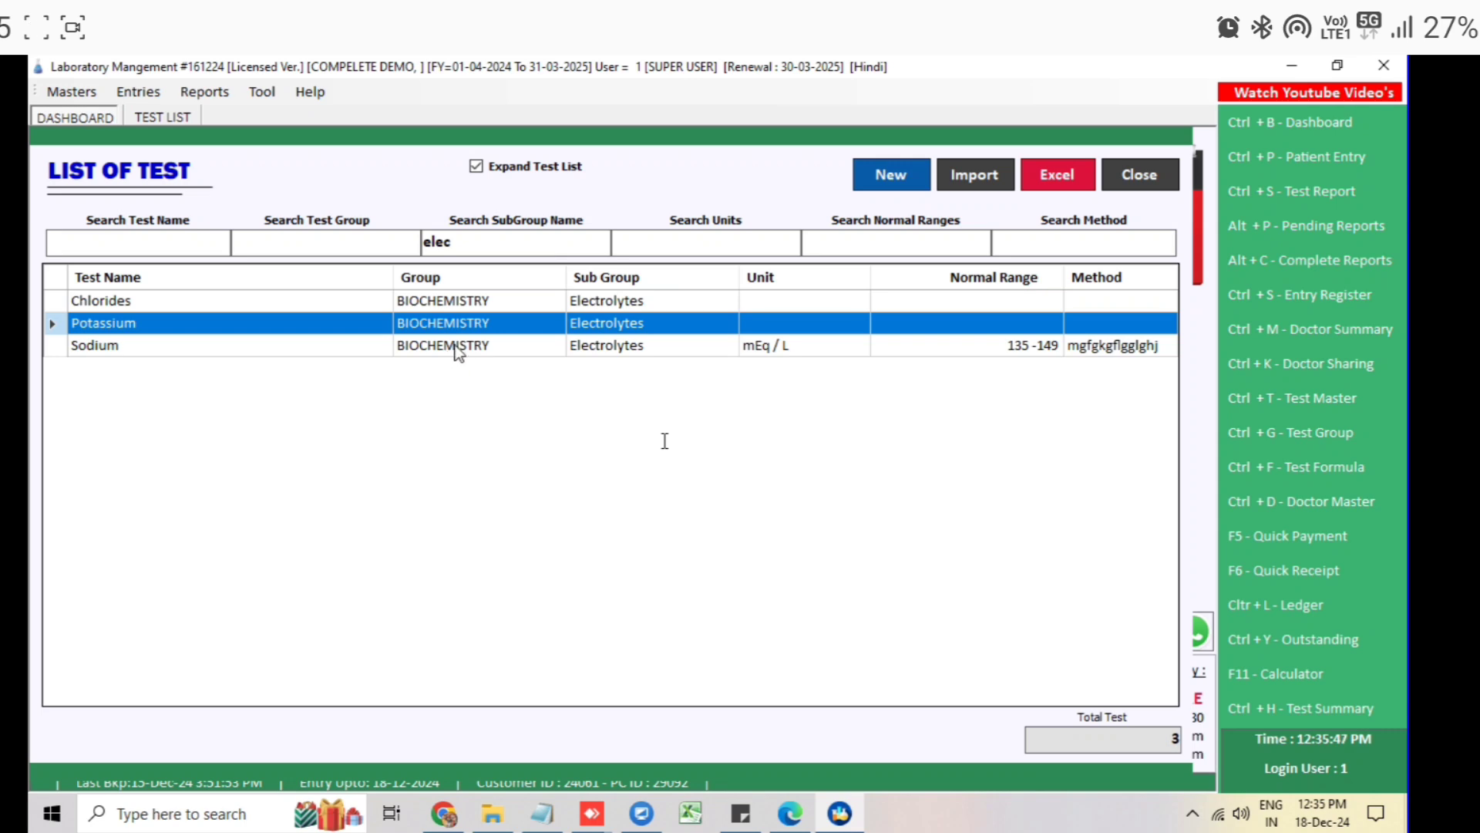
click(452, 353)
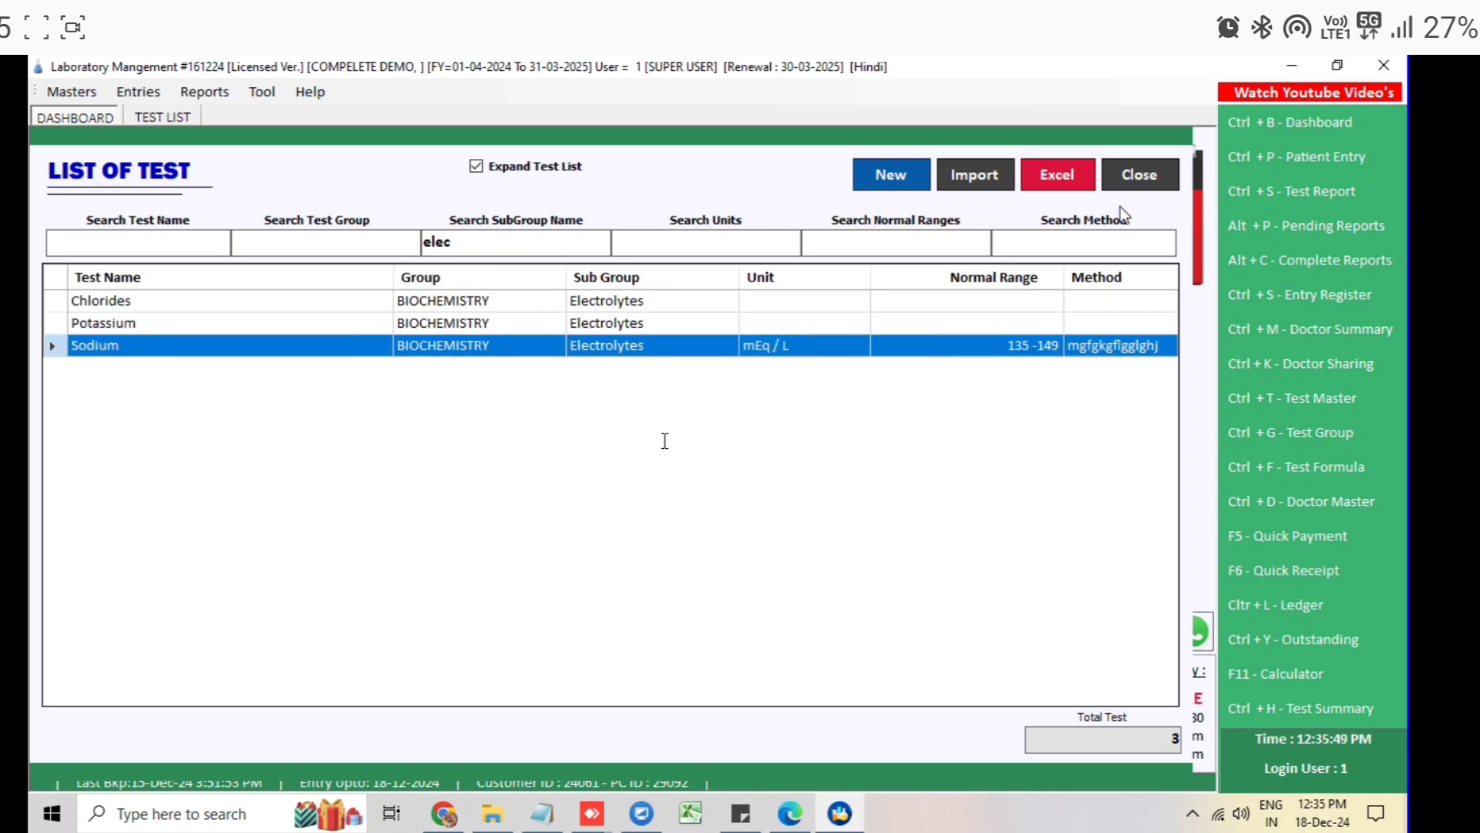
click(1135, 176)
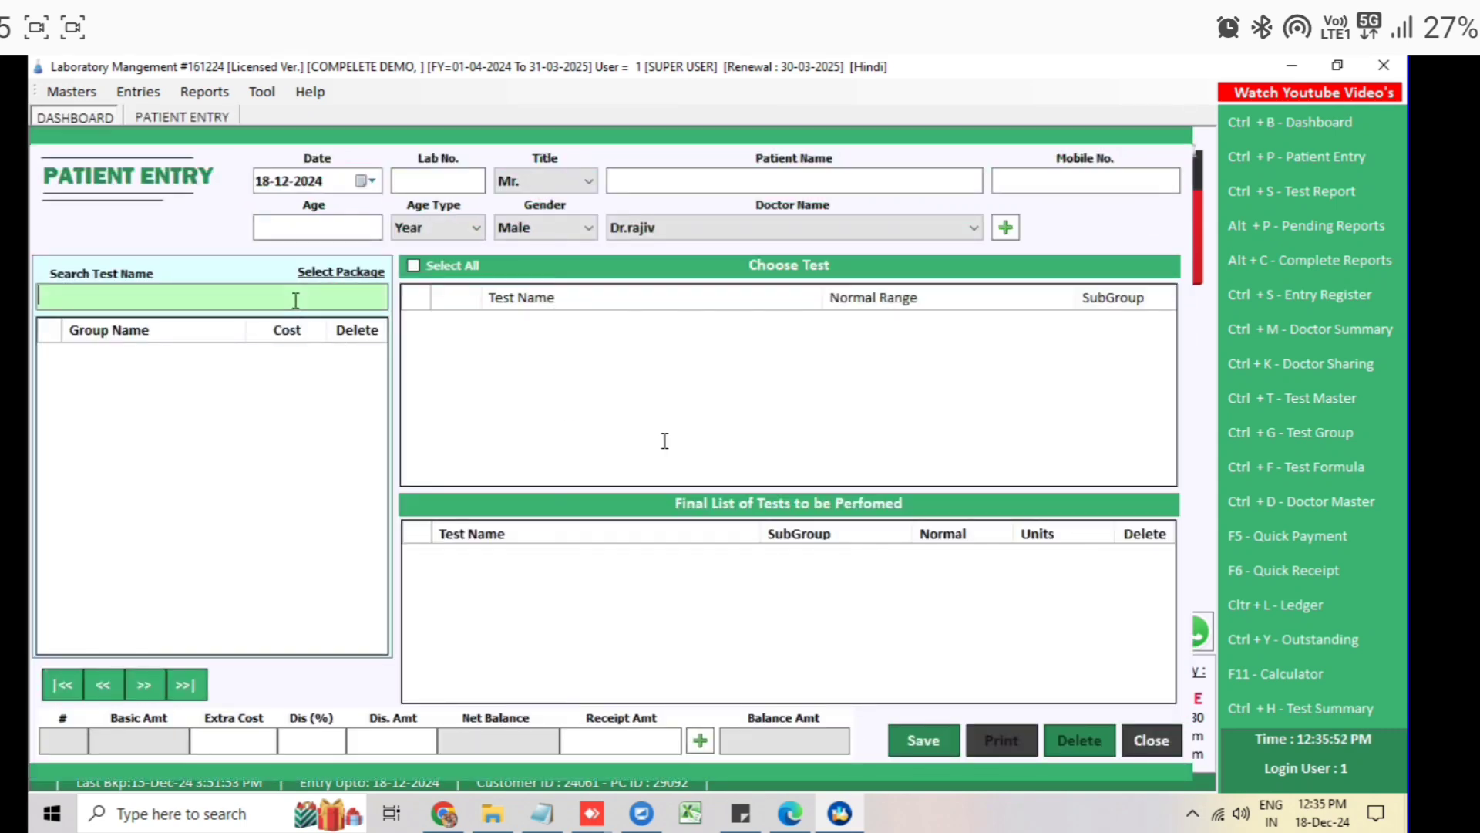
Step: Search for ele in a new patient entry, add Electrolytes, and choose all its sub-tests
text(ele)
click(183, 330)
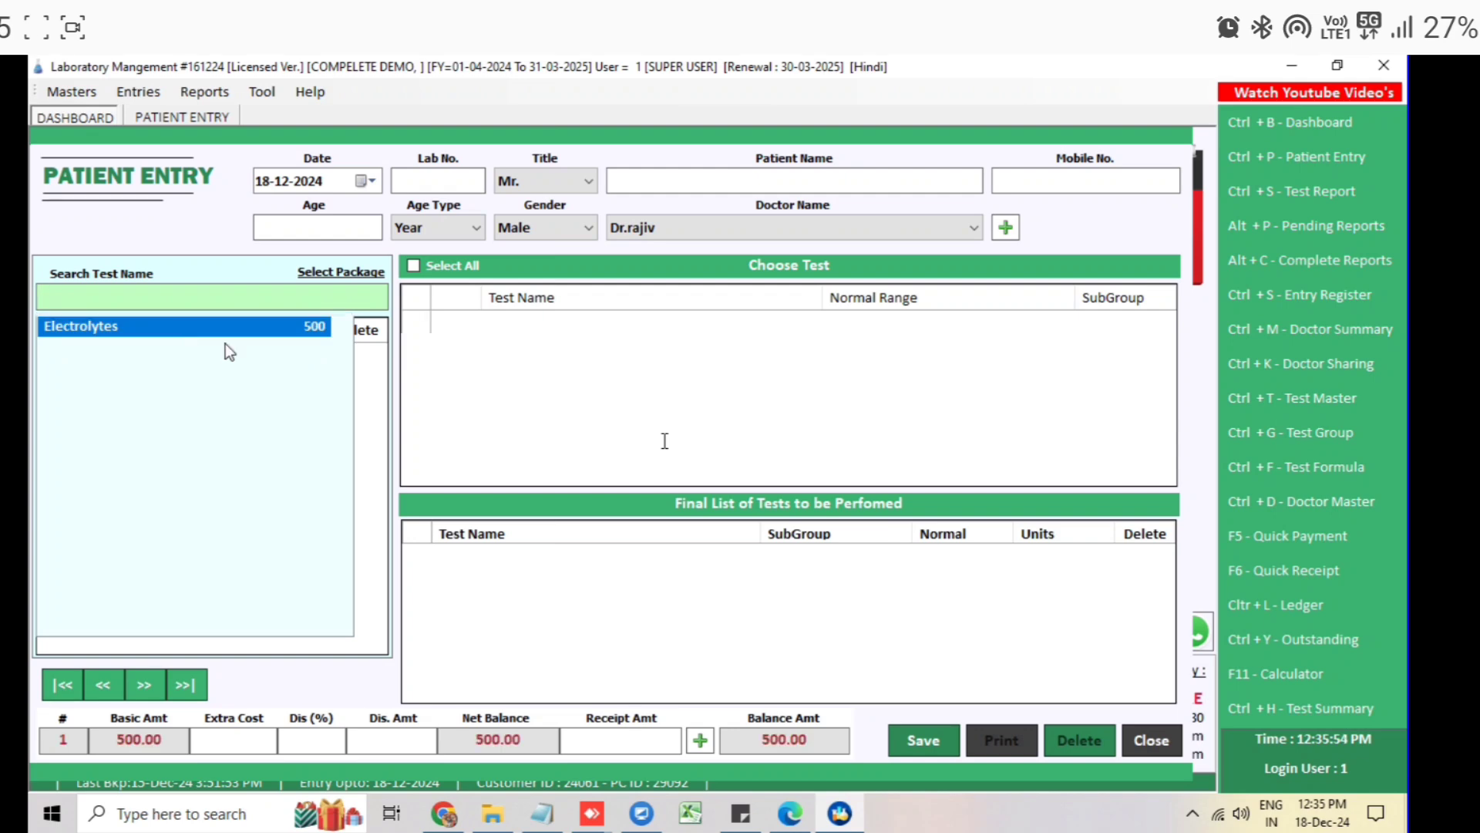
click(413, 265)
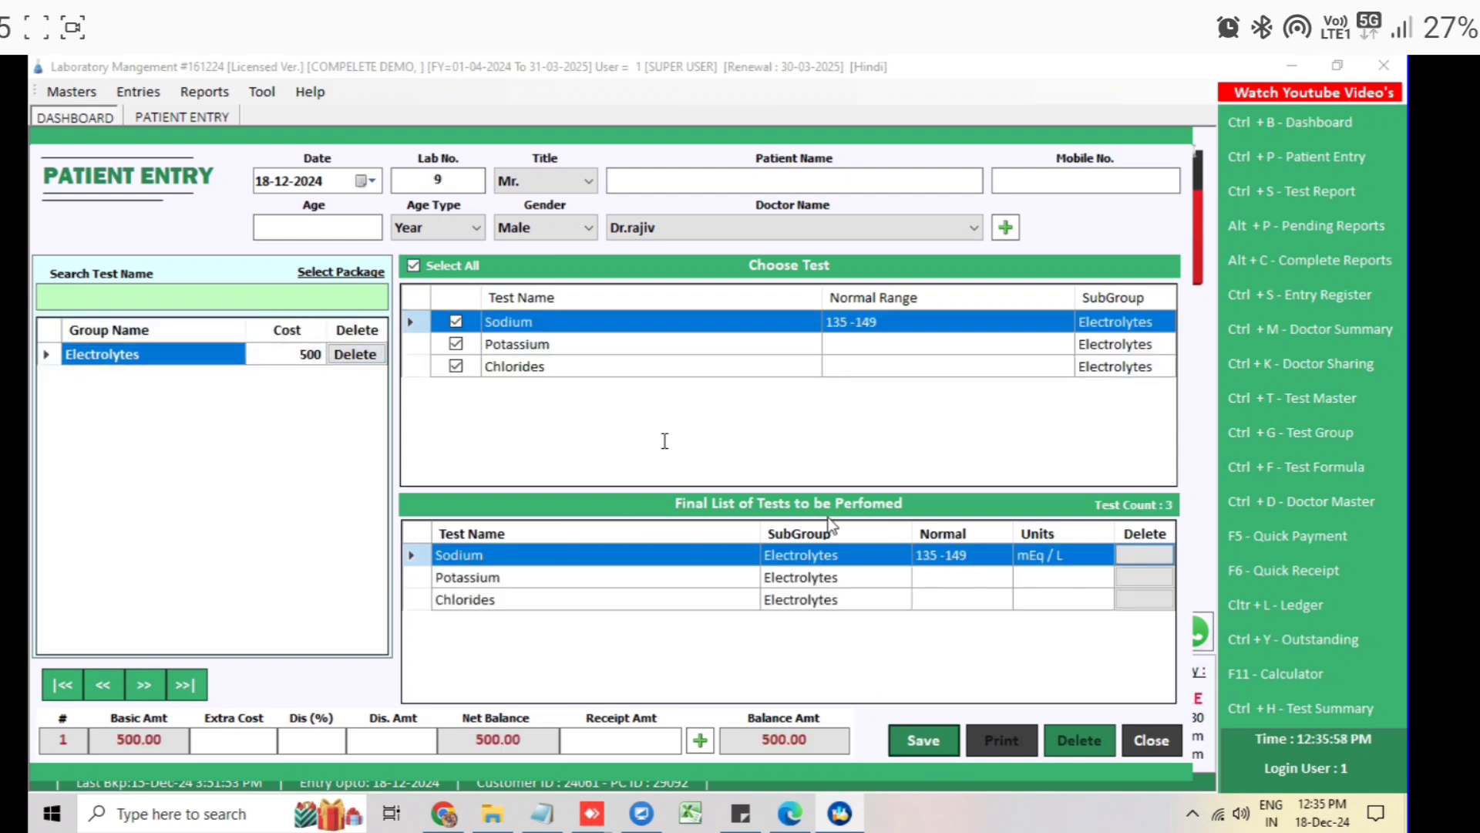
Step: Finish saving the patient entry and open its test report for result entry
click(760, 502)
click(792, 502)
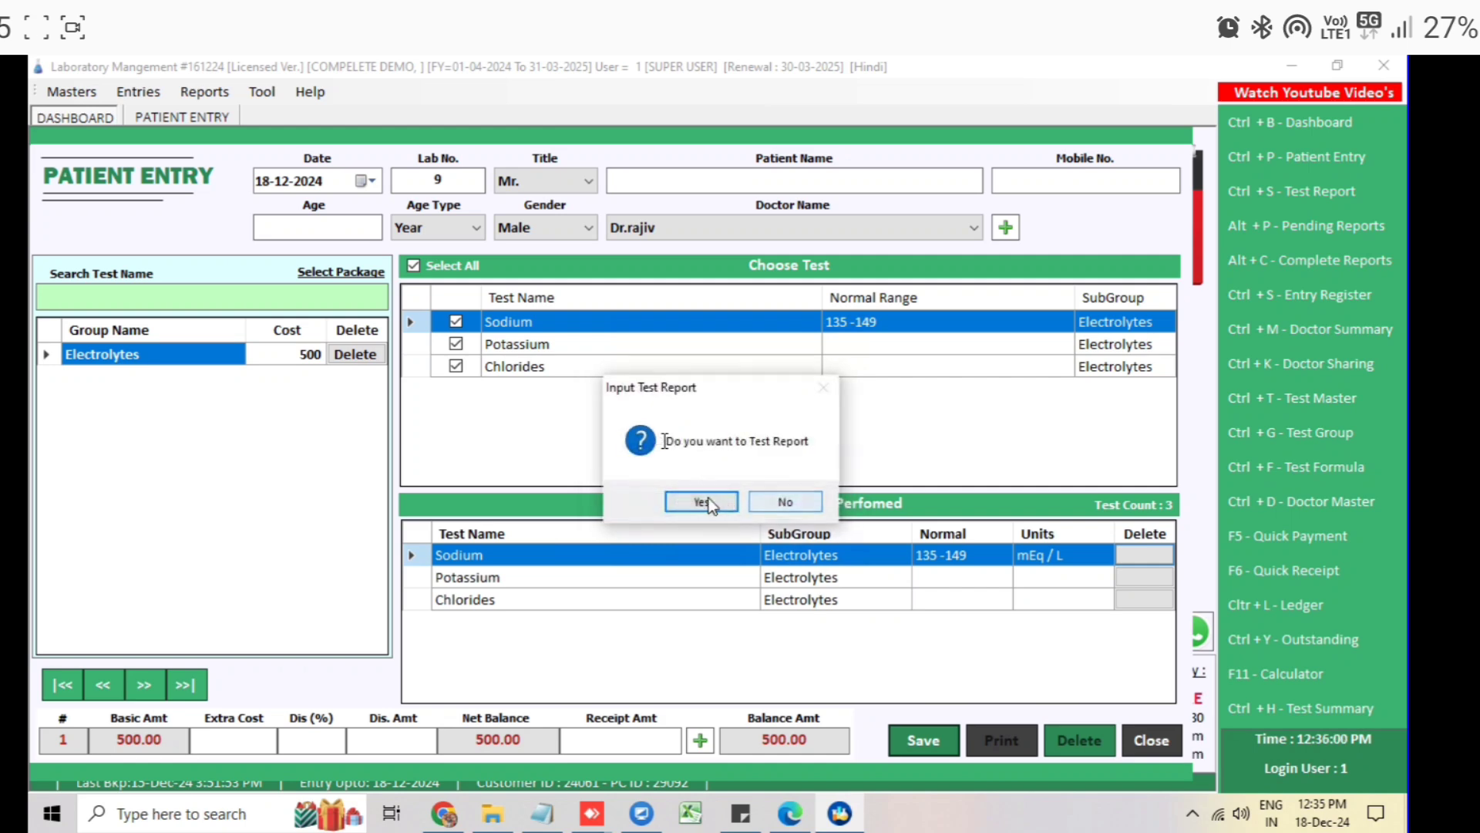
click(703, 503)
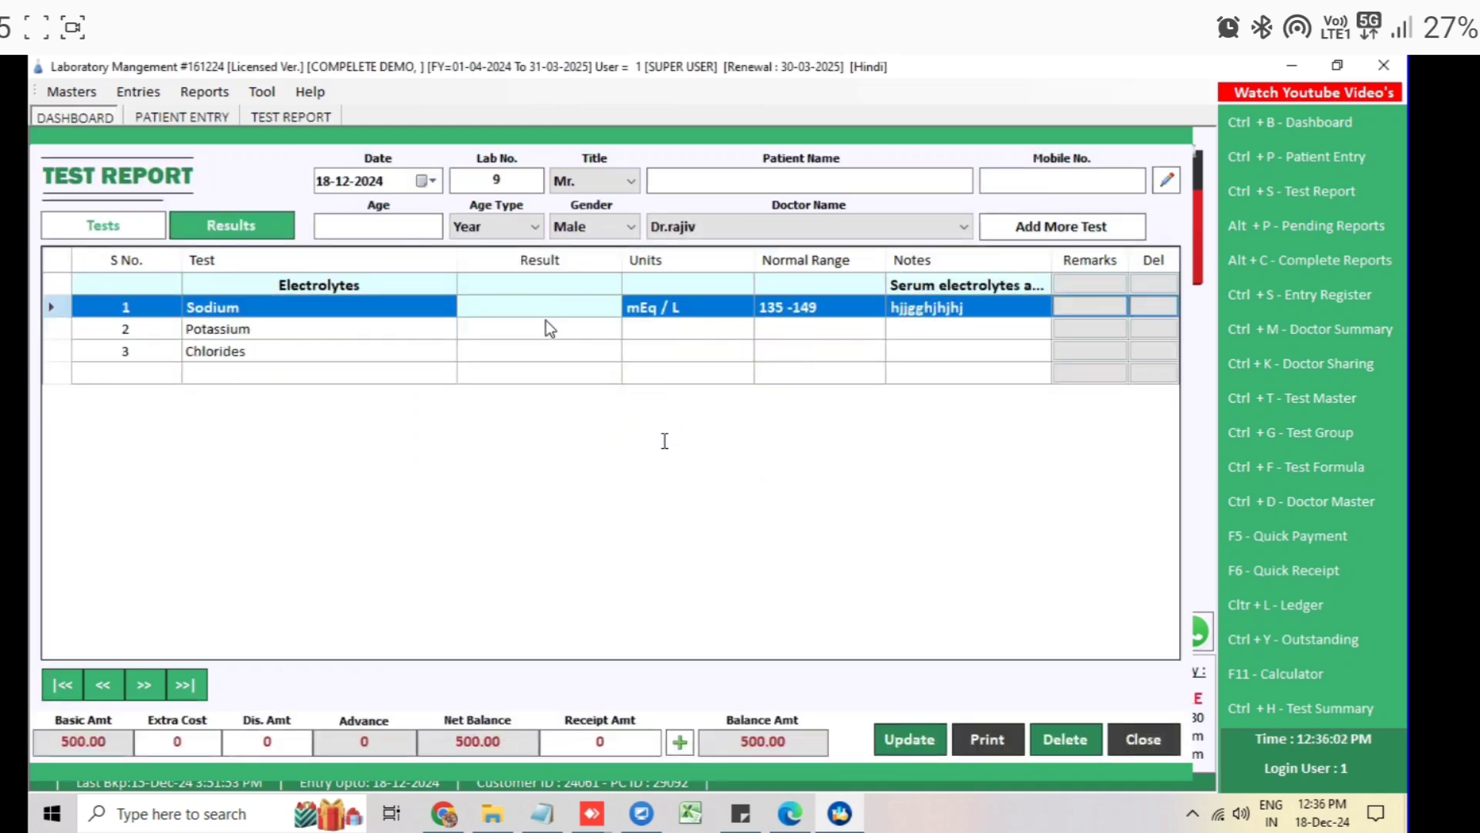
Step: Enter 120 as the Sodium result in the test report, leaving Potassium's result empty
text(120)
key(Return)
click(545, 327)
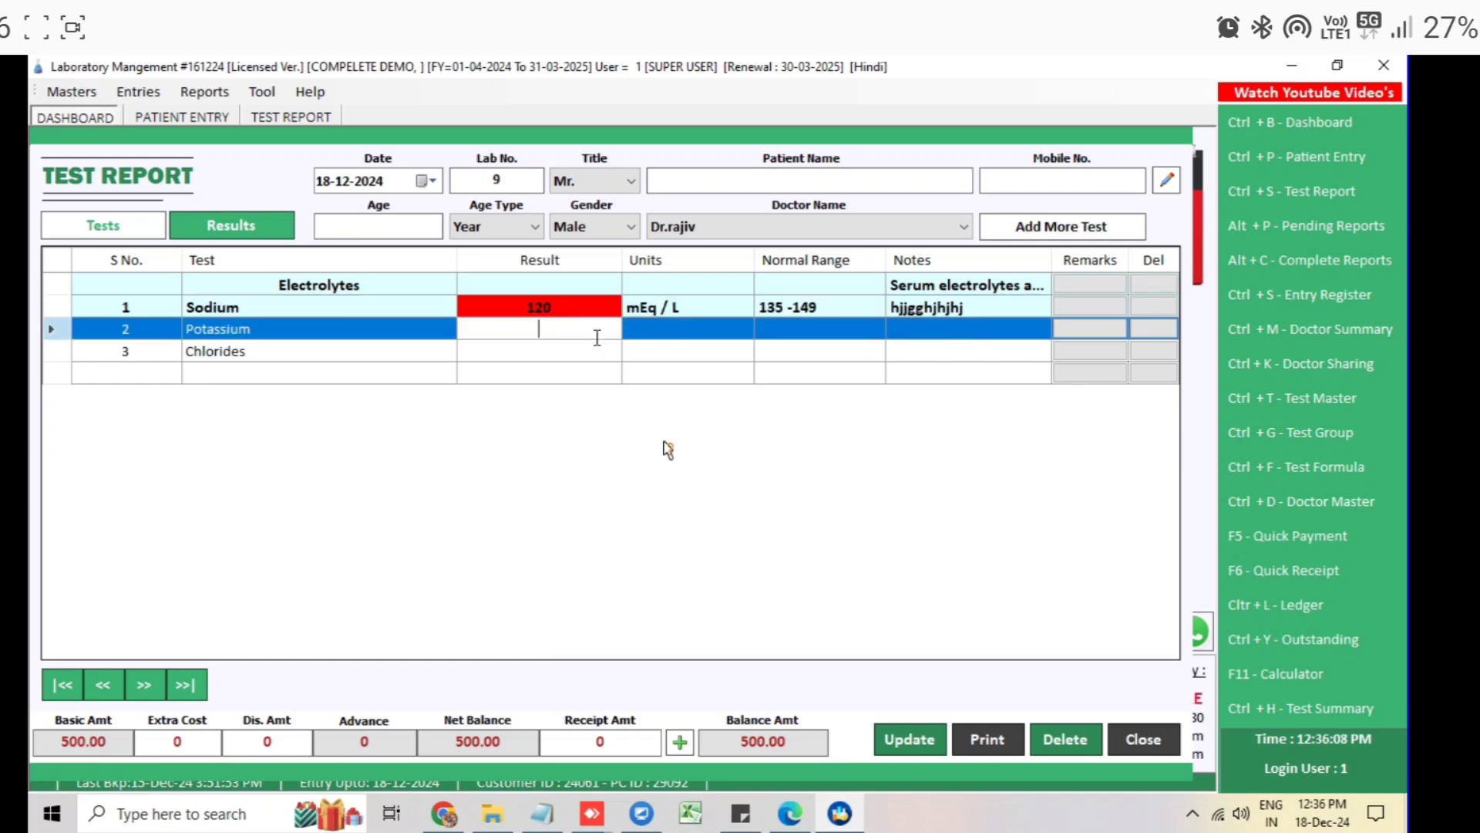
Step: Save the test report and open its print preview
click(902, 738)
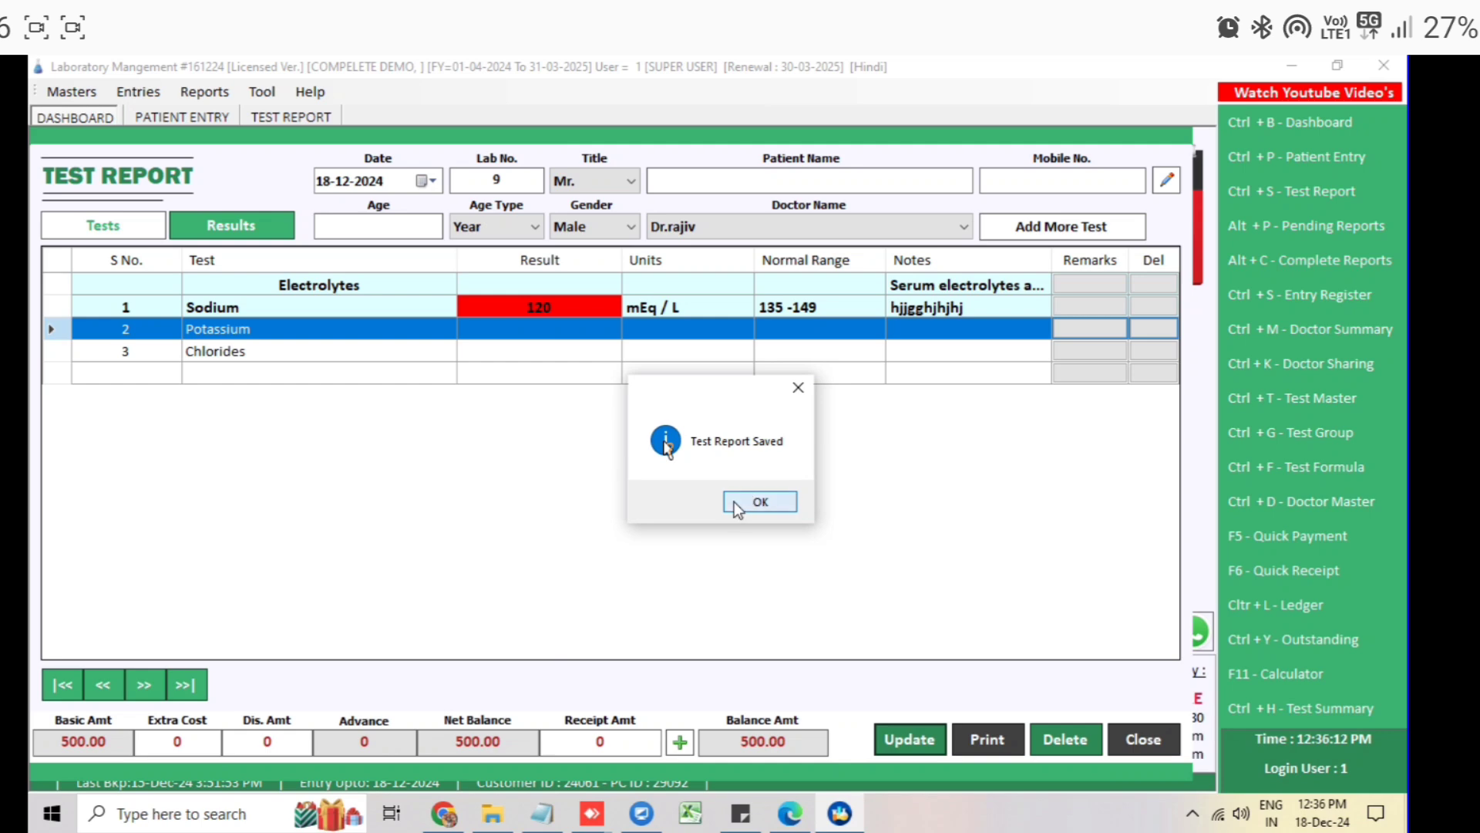
click(741, 502)
click(721, 503)
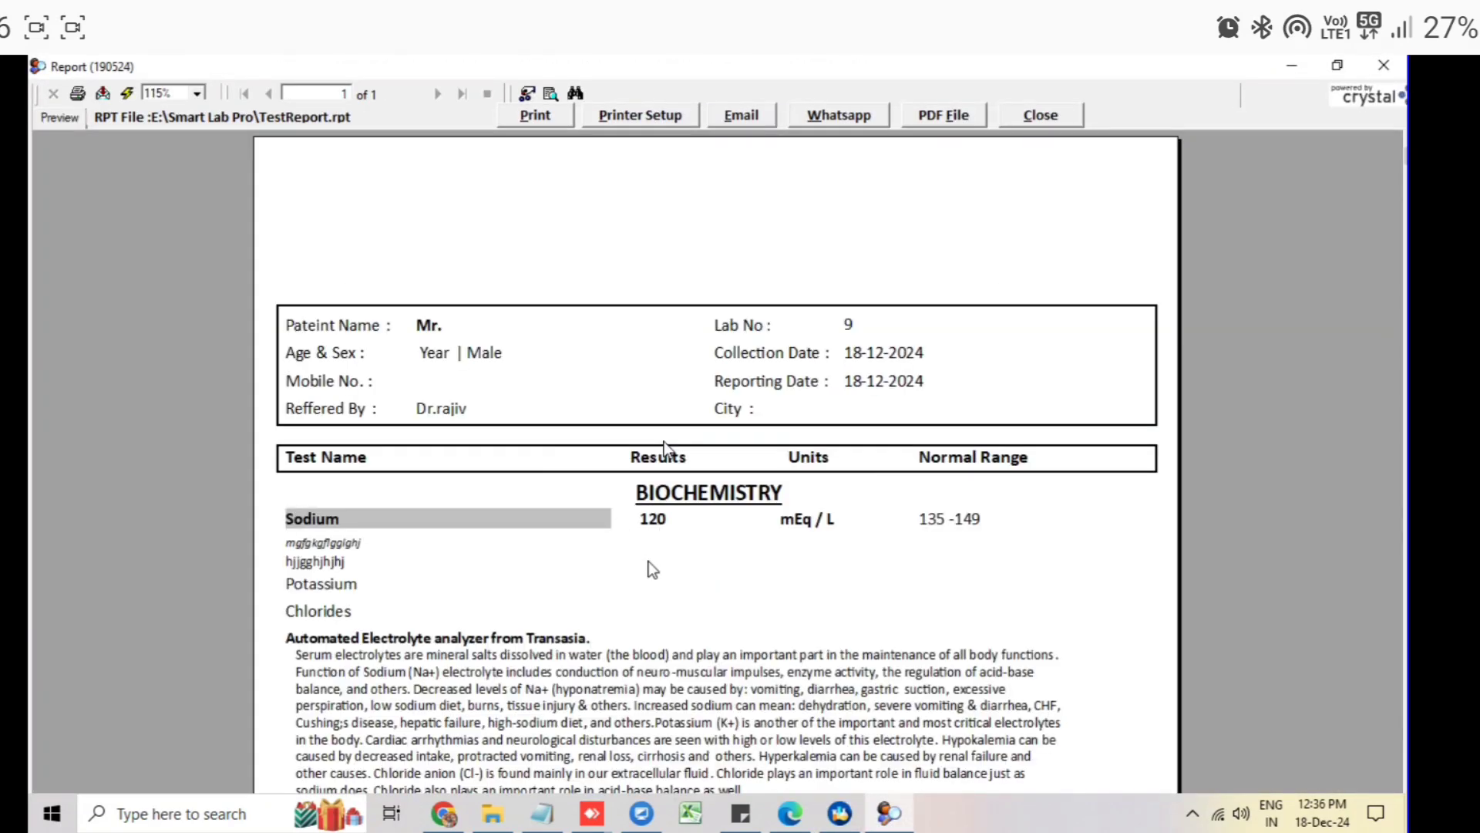
Step: Examine the Sodium result, sub-test notes, method and comments in the report's print preview, and close the preview
click(393, 518)
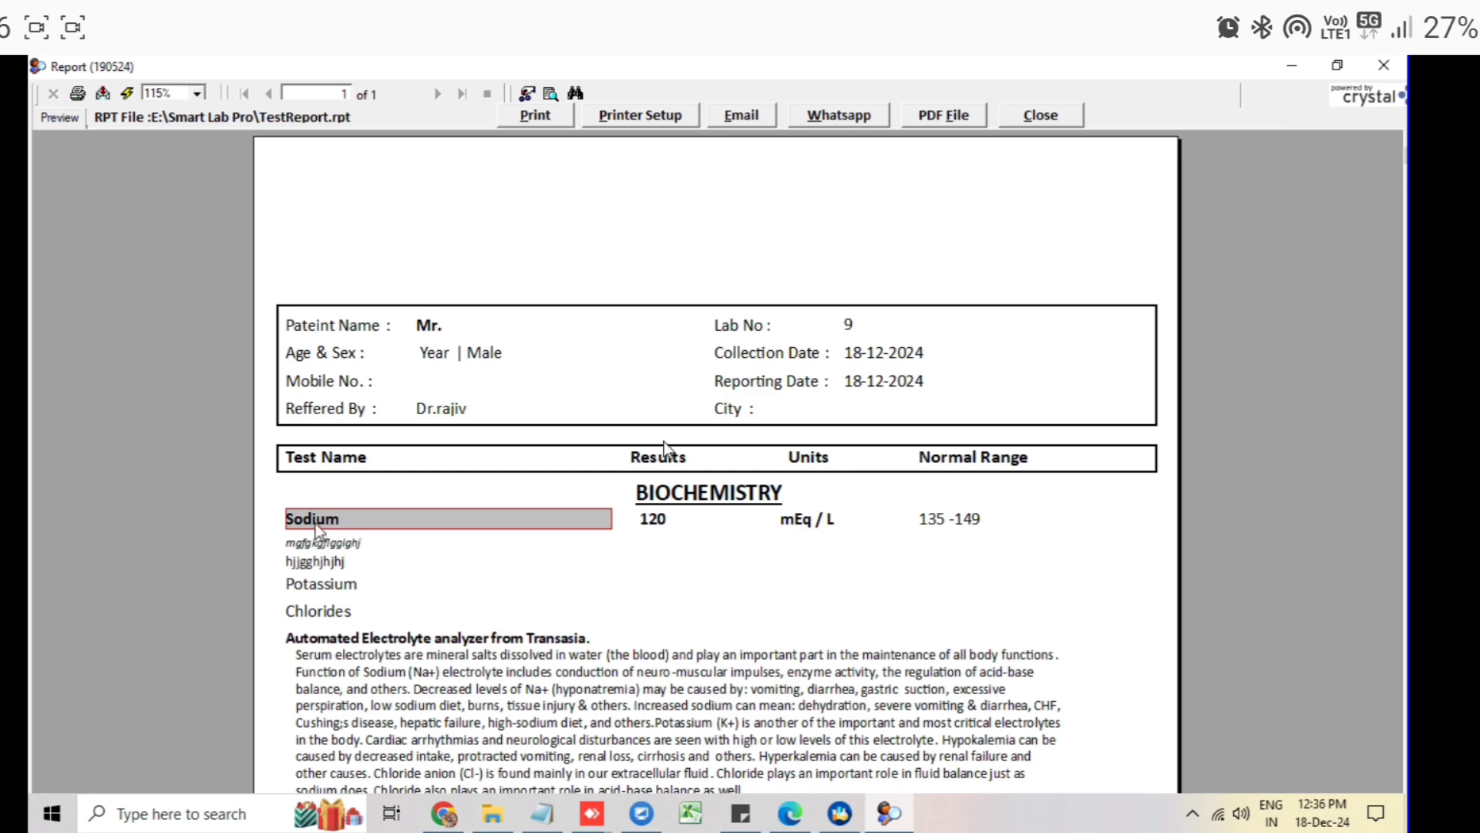
click(1280, 489)
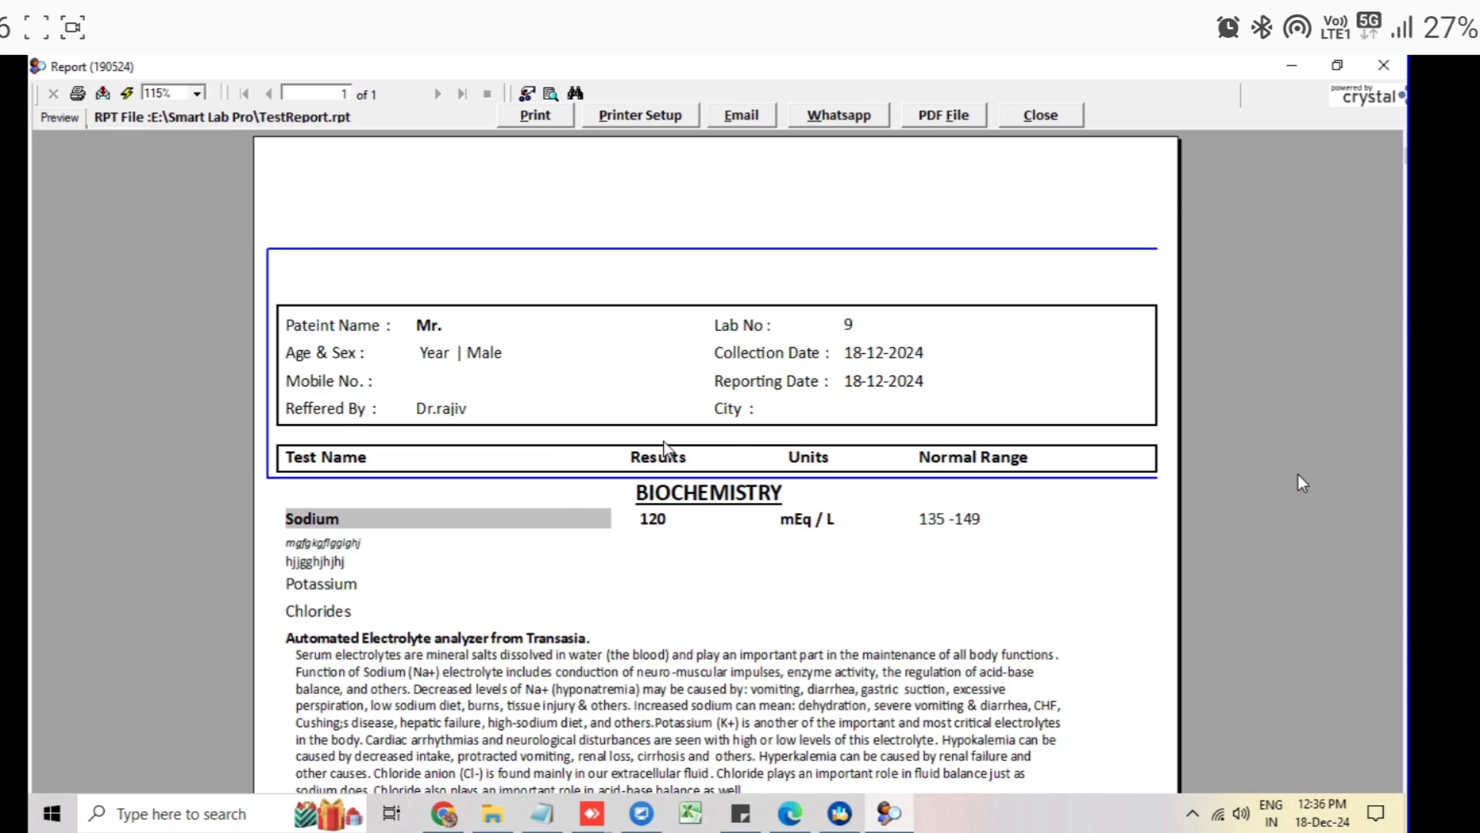
scroll(1280, 539, down, 3)
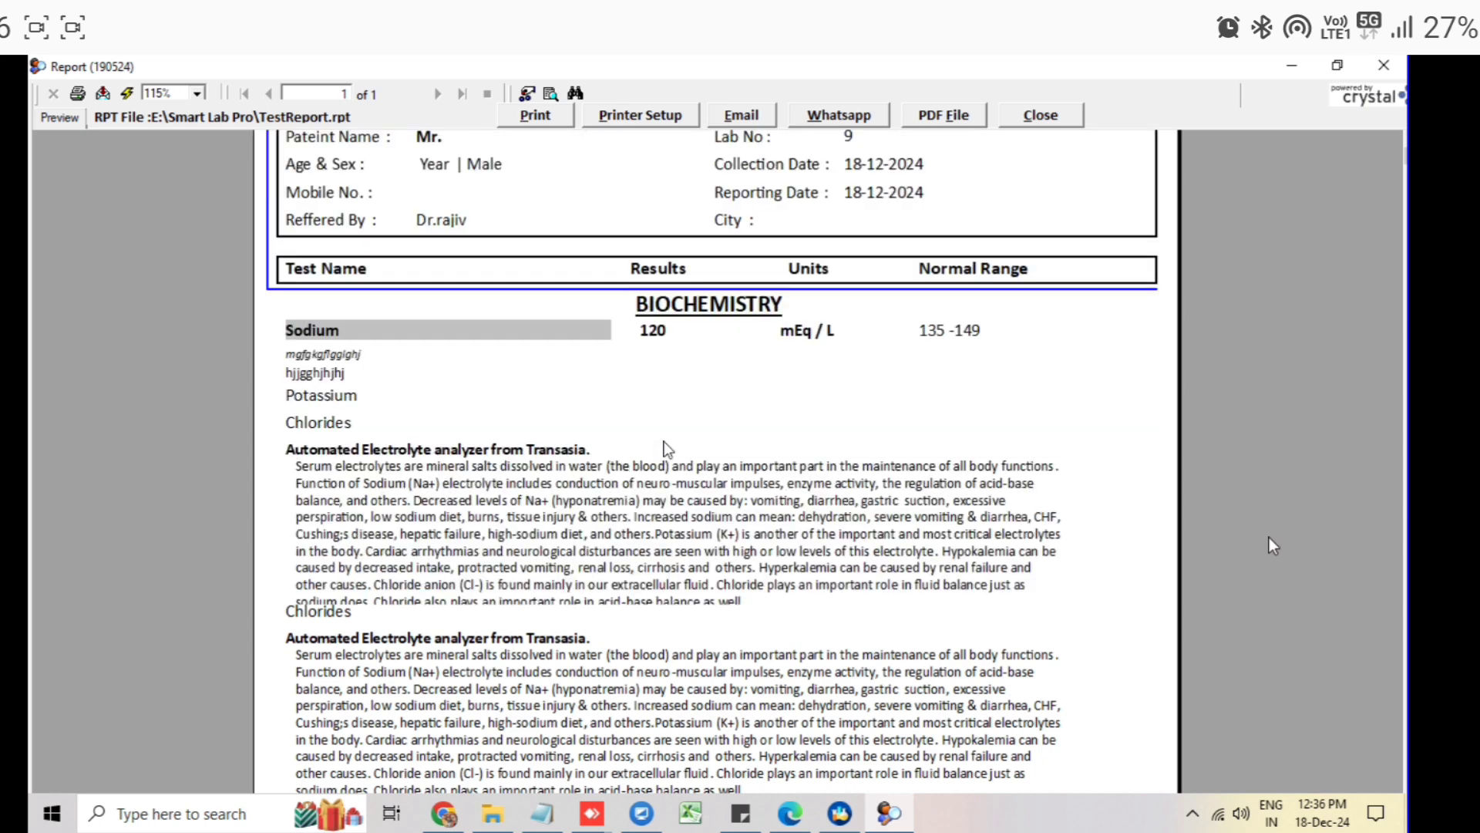
click(340, 375)
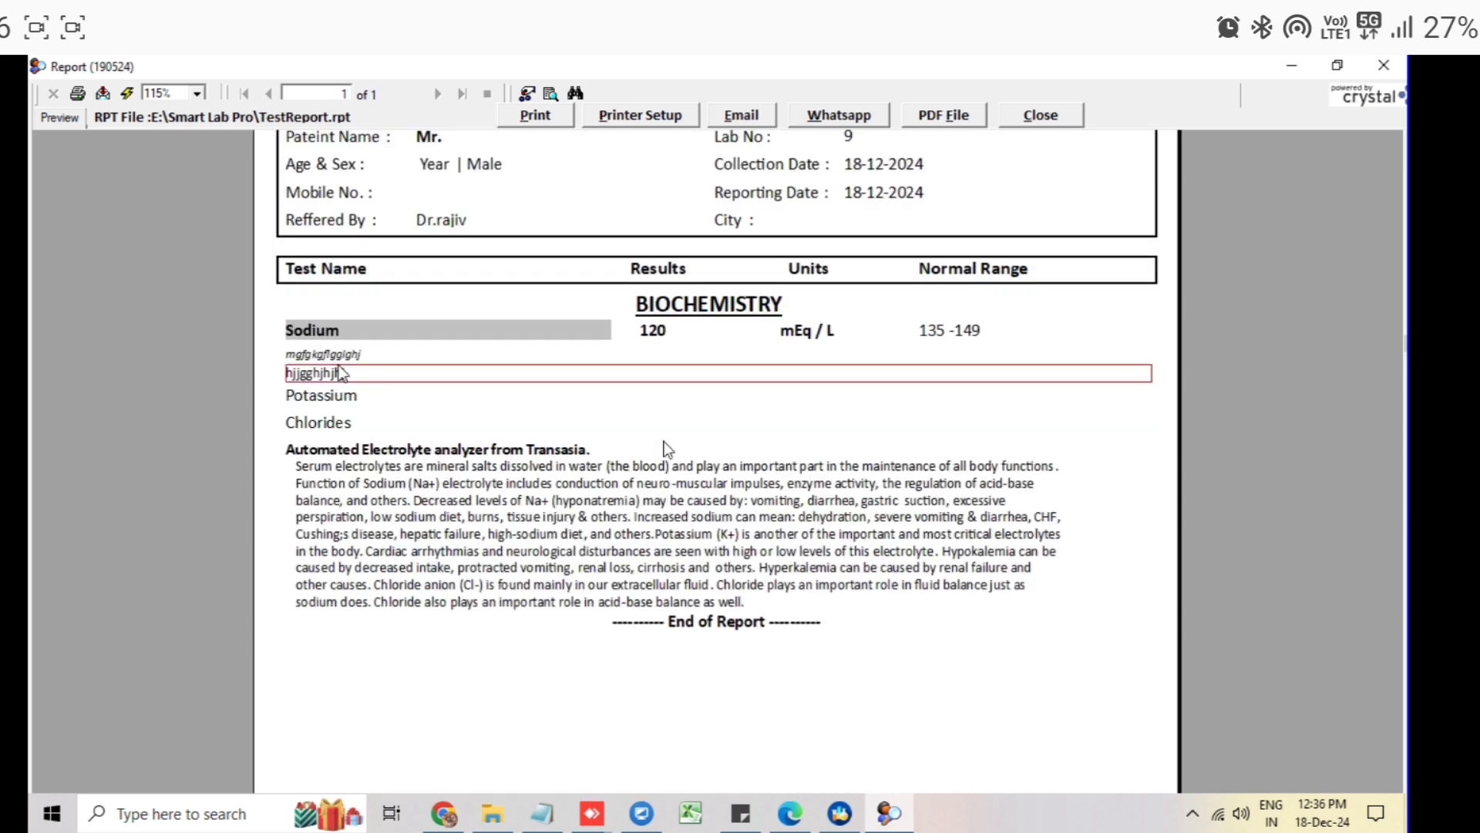
click(354, 481)
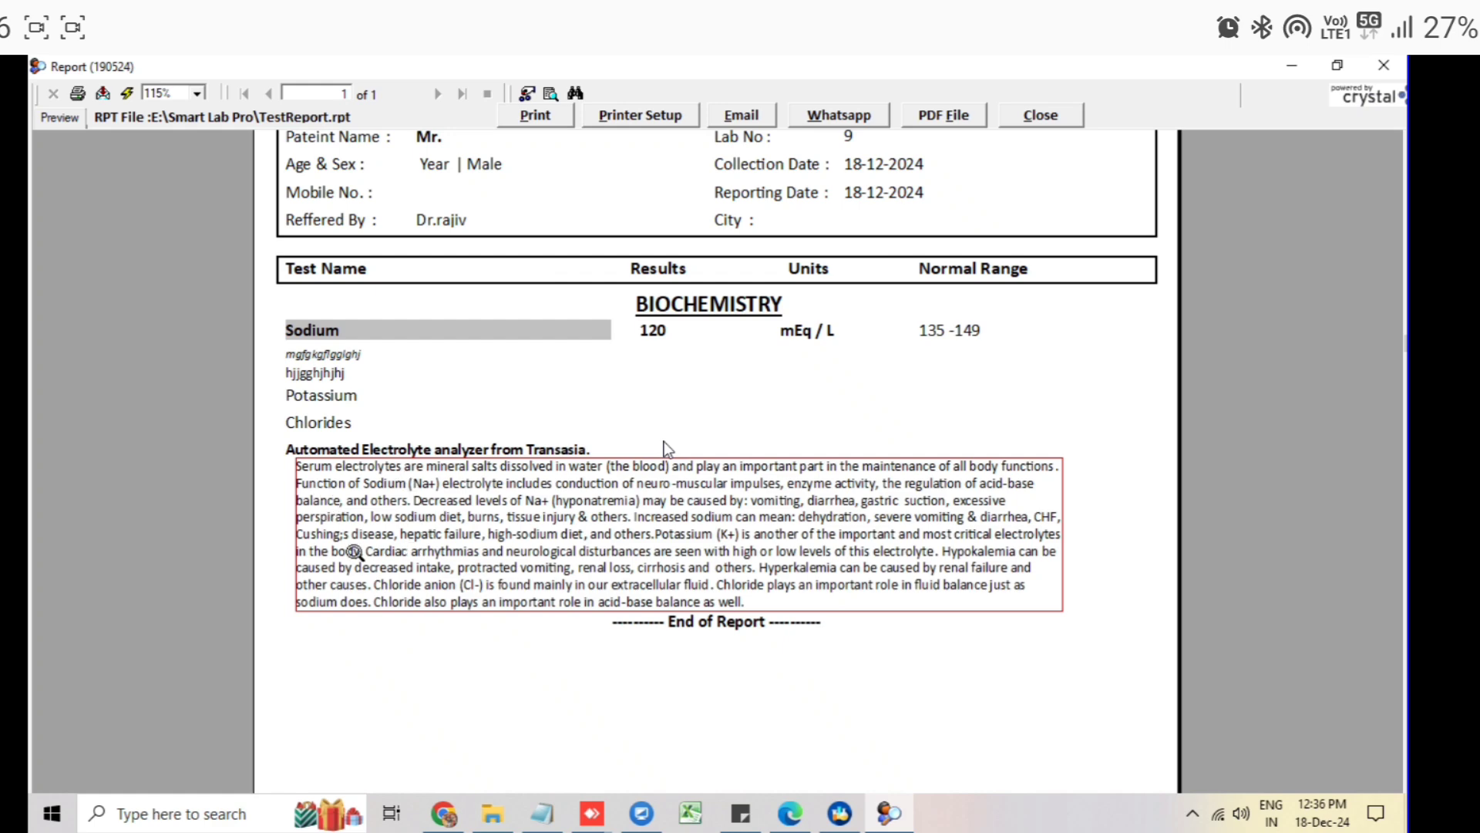
scroll(390, 522, up, 3)
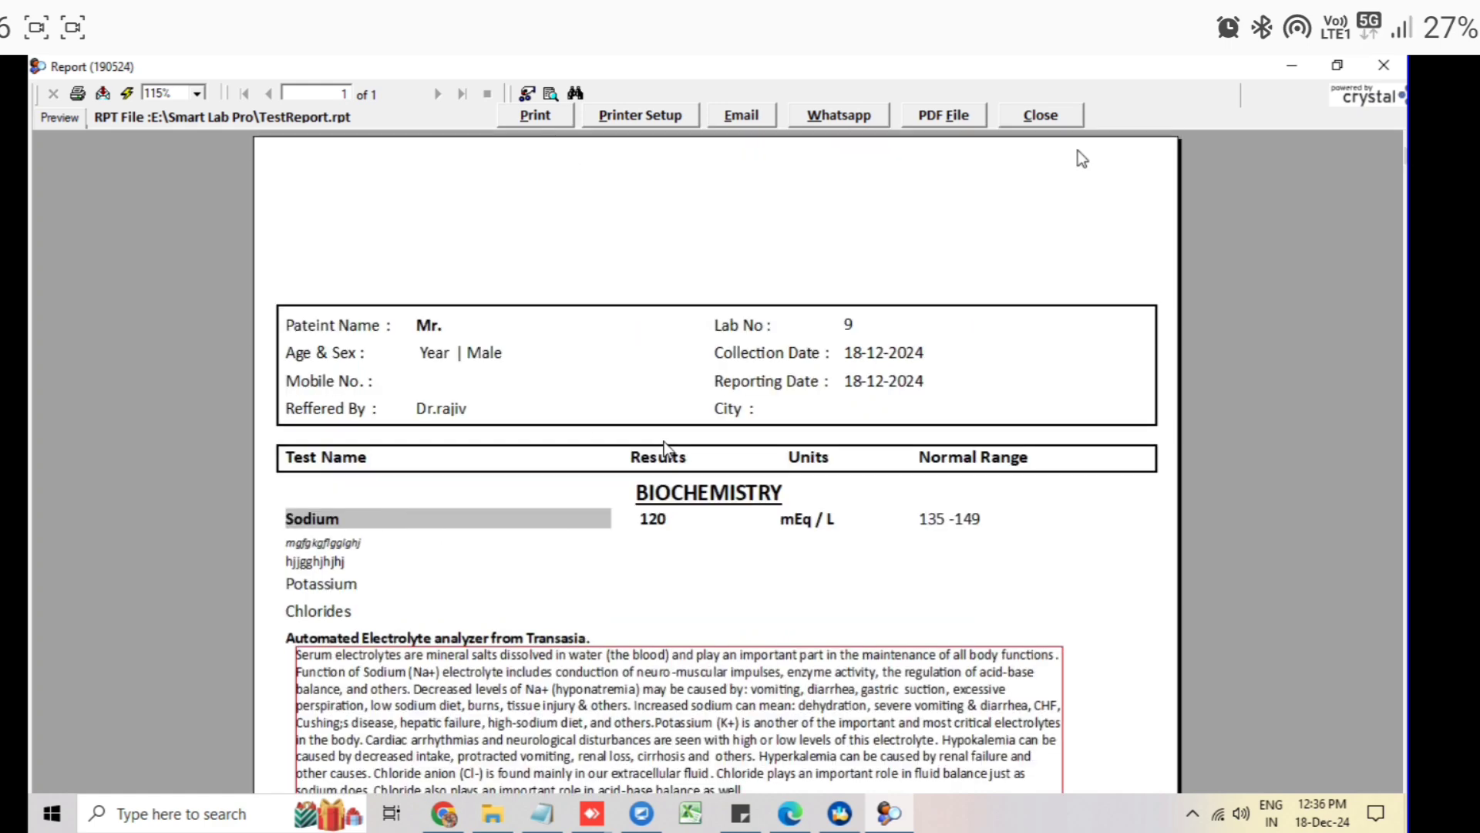
click(1053, 117)
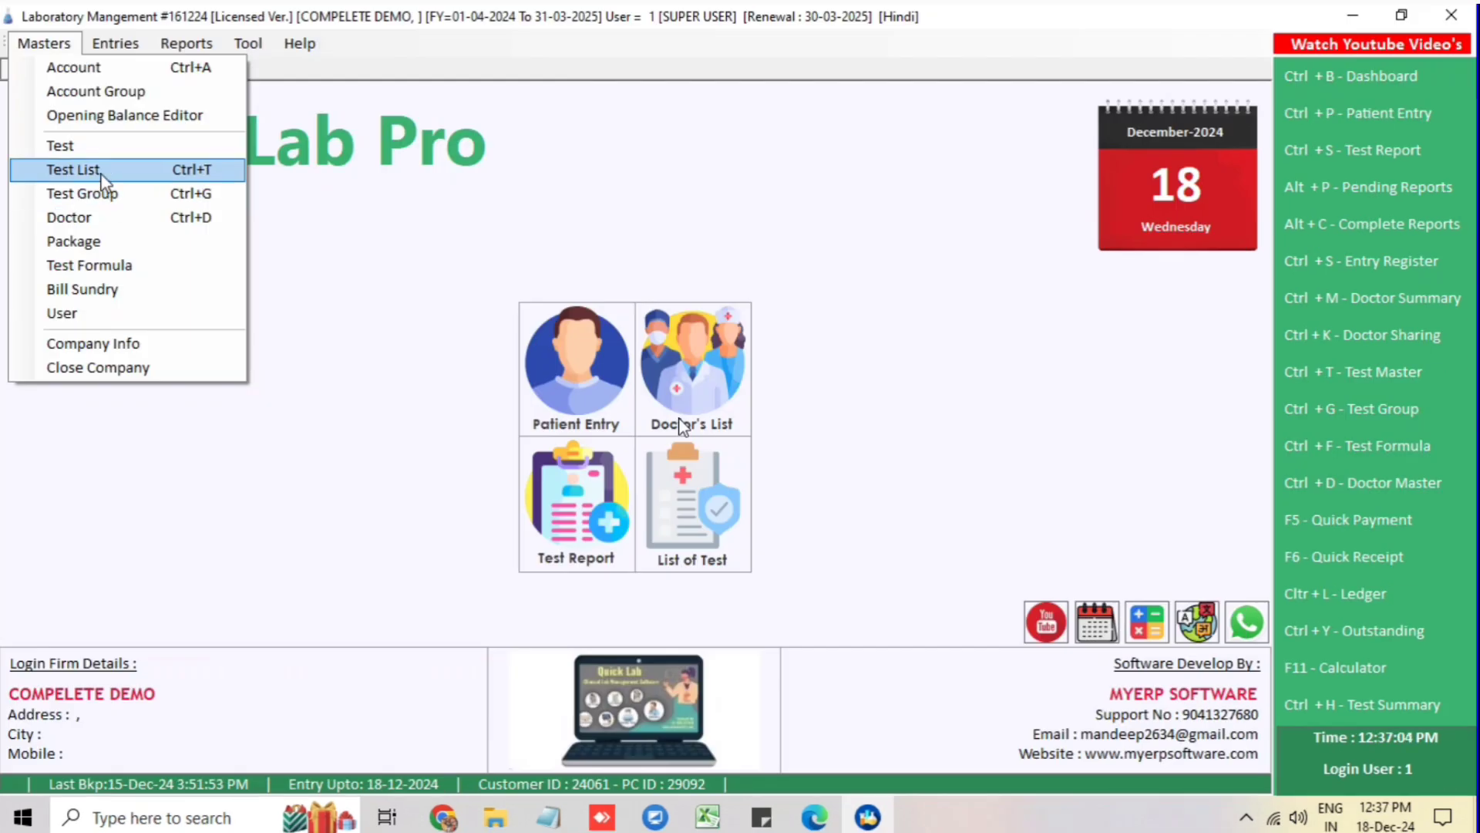
Step: Open the expanded test list filtered by sub-group complet and open the Complete Blood Count test entry
click(104, 179)
click(495, 202)
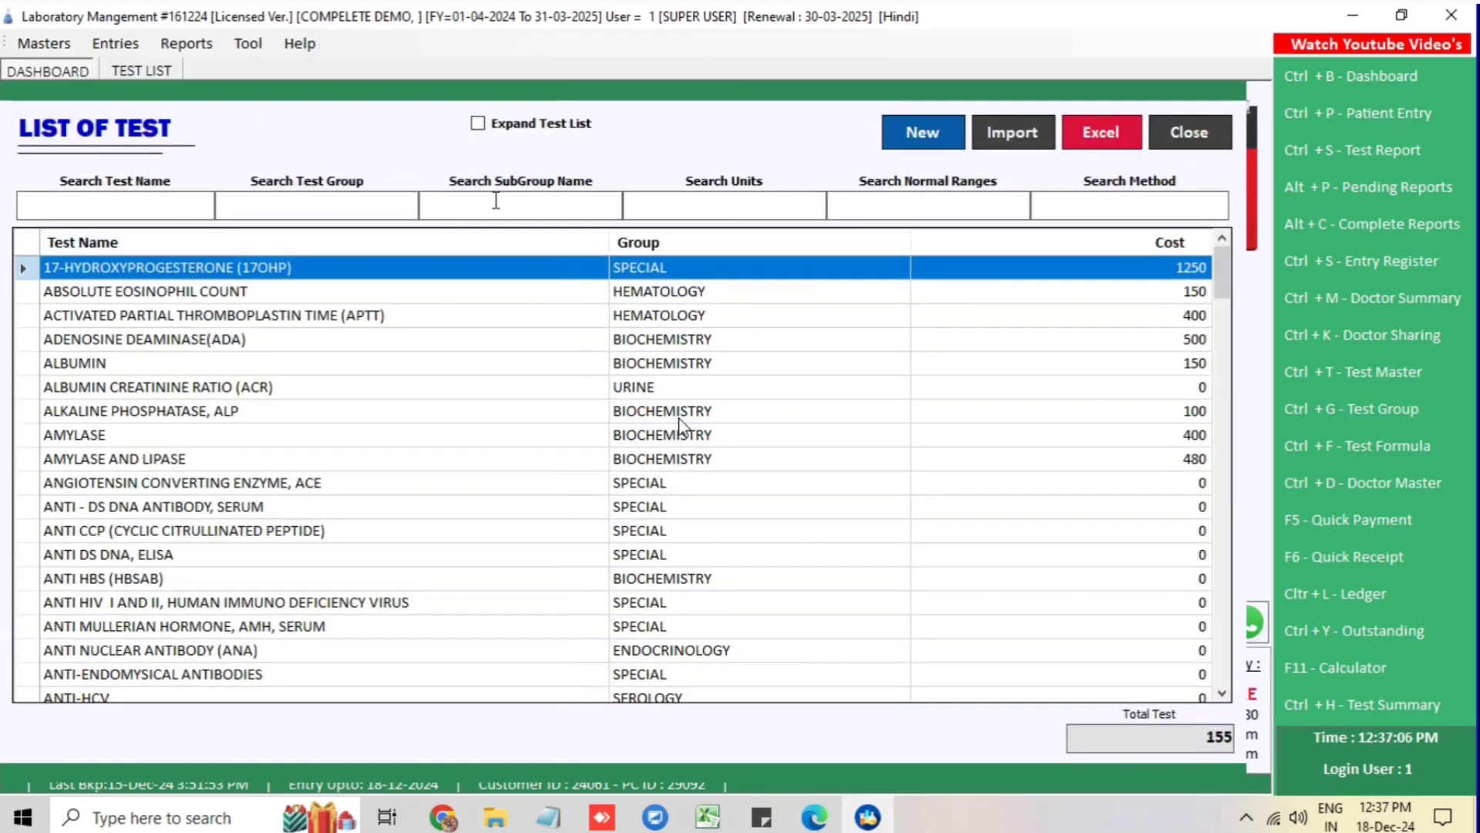
text(complet)
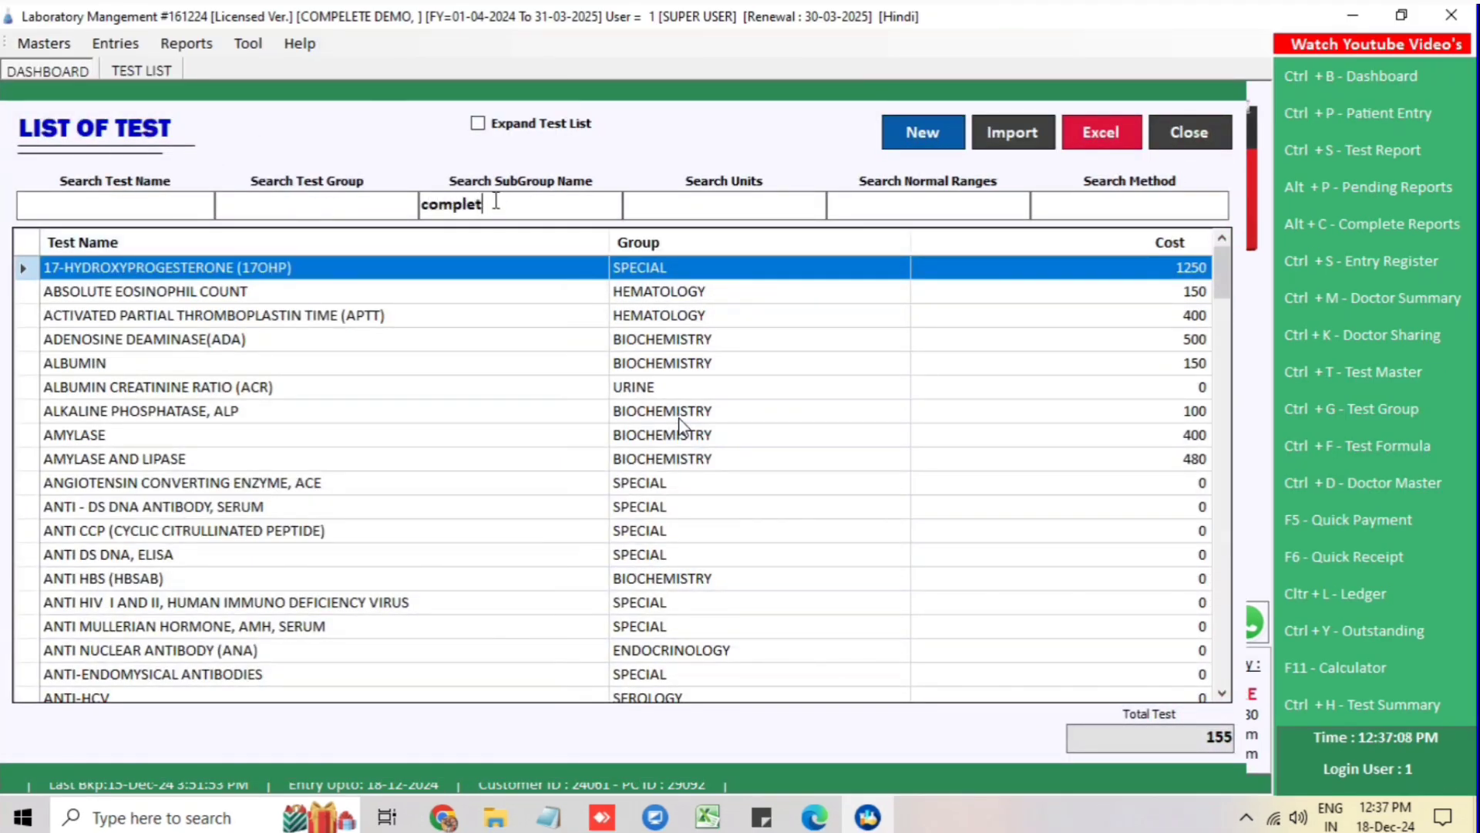
click(478, 123)
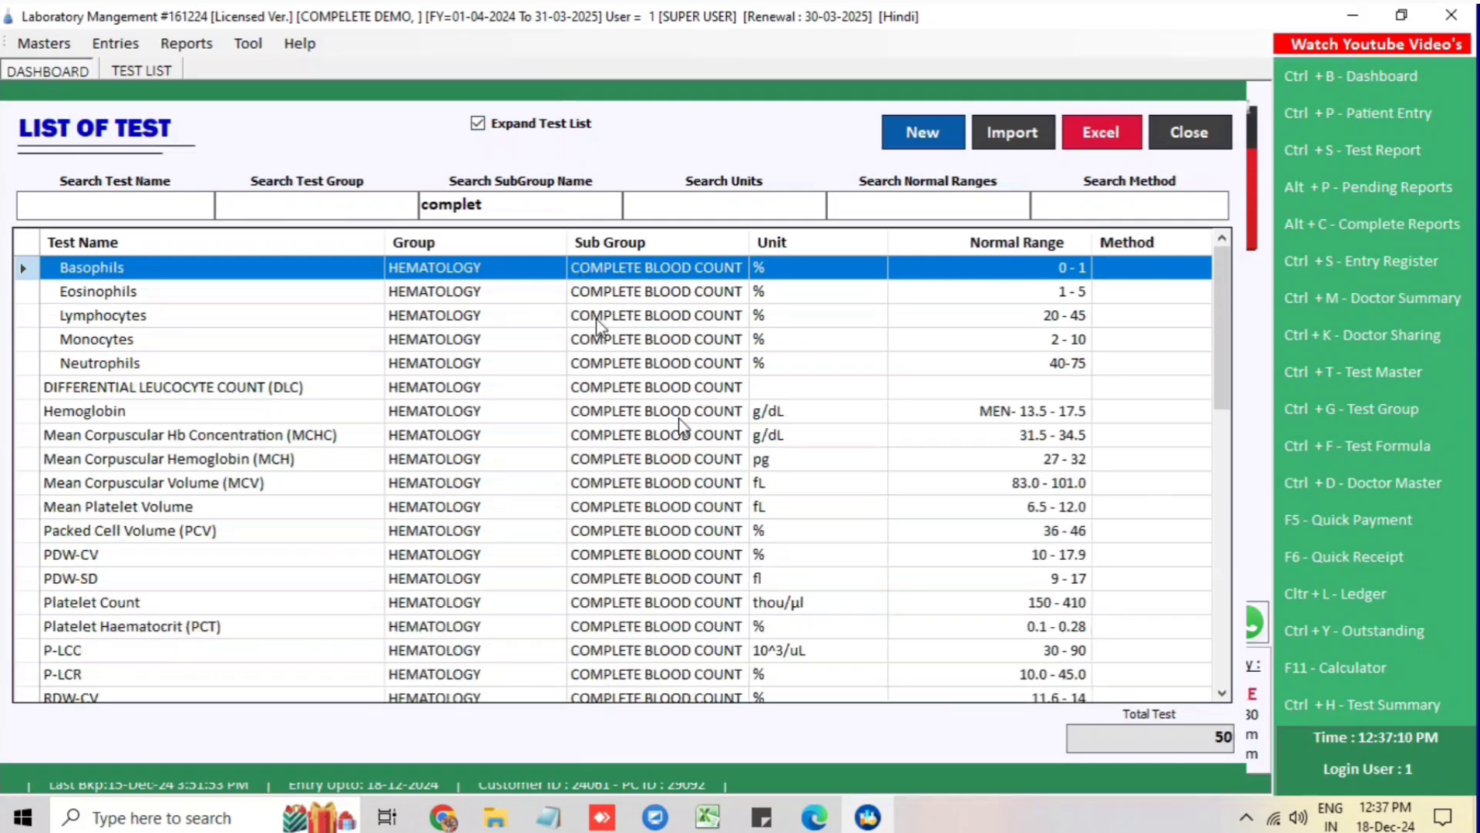
double_click(545, 307)
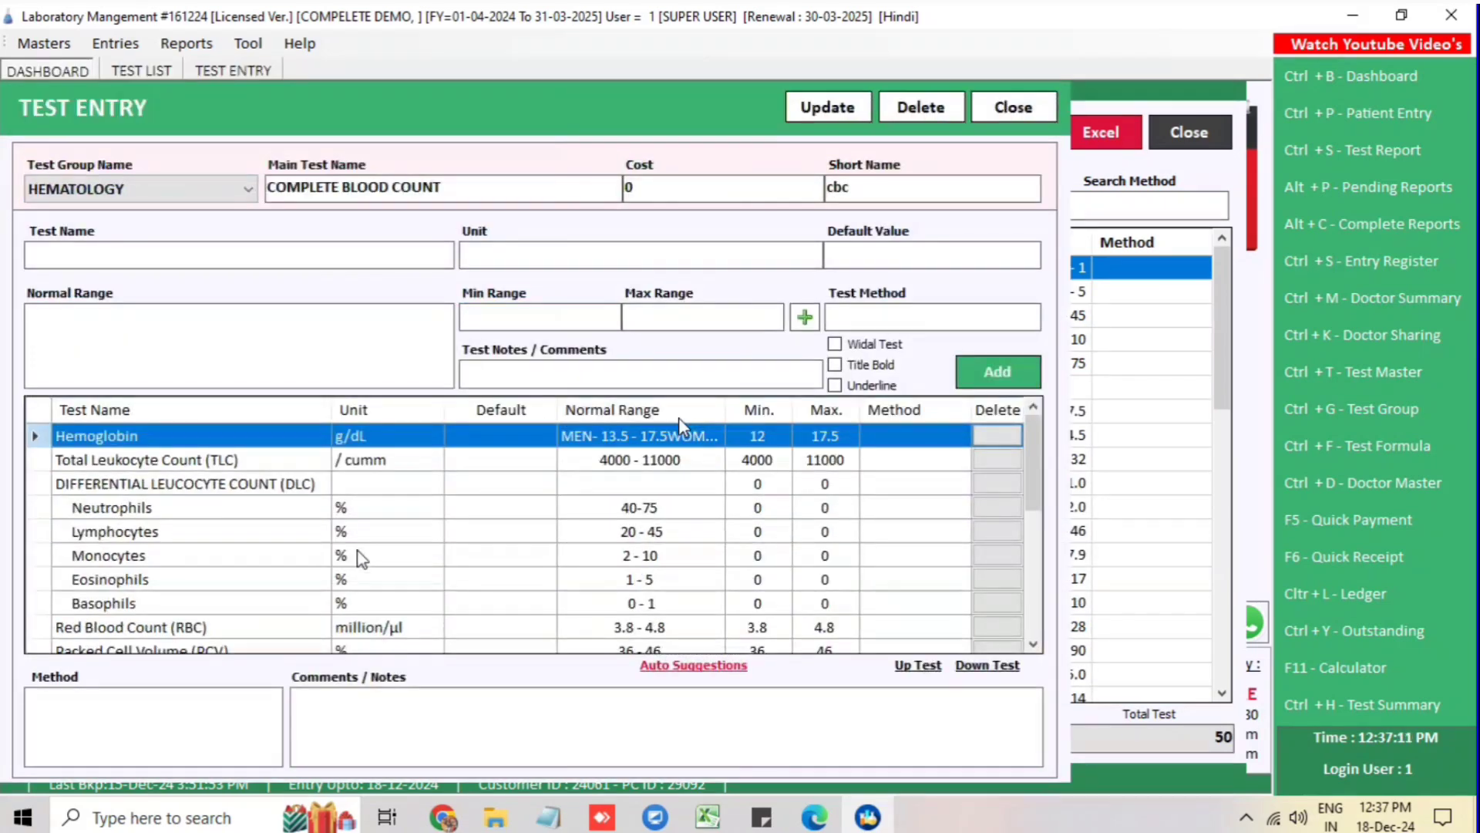
Step: Examine how the Differential Leucocyte Count (DLC) heading row is set up in Complete Blood Count, and close the entry
click(99, 484)
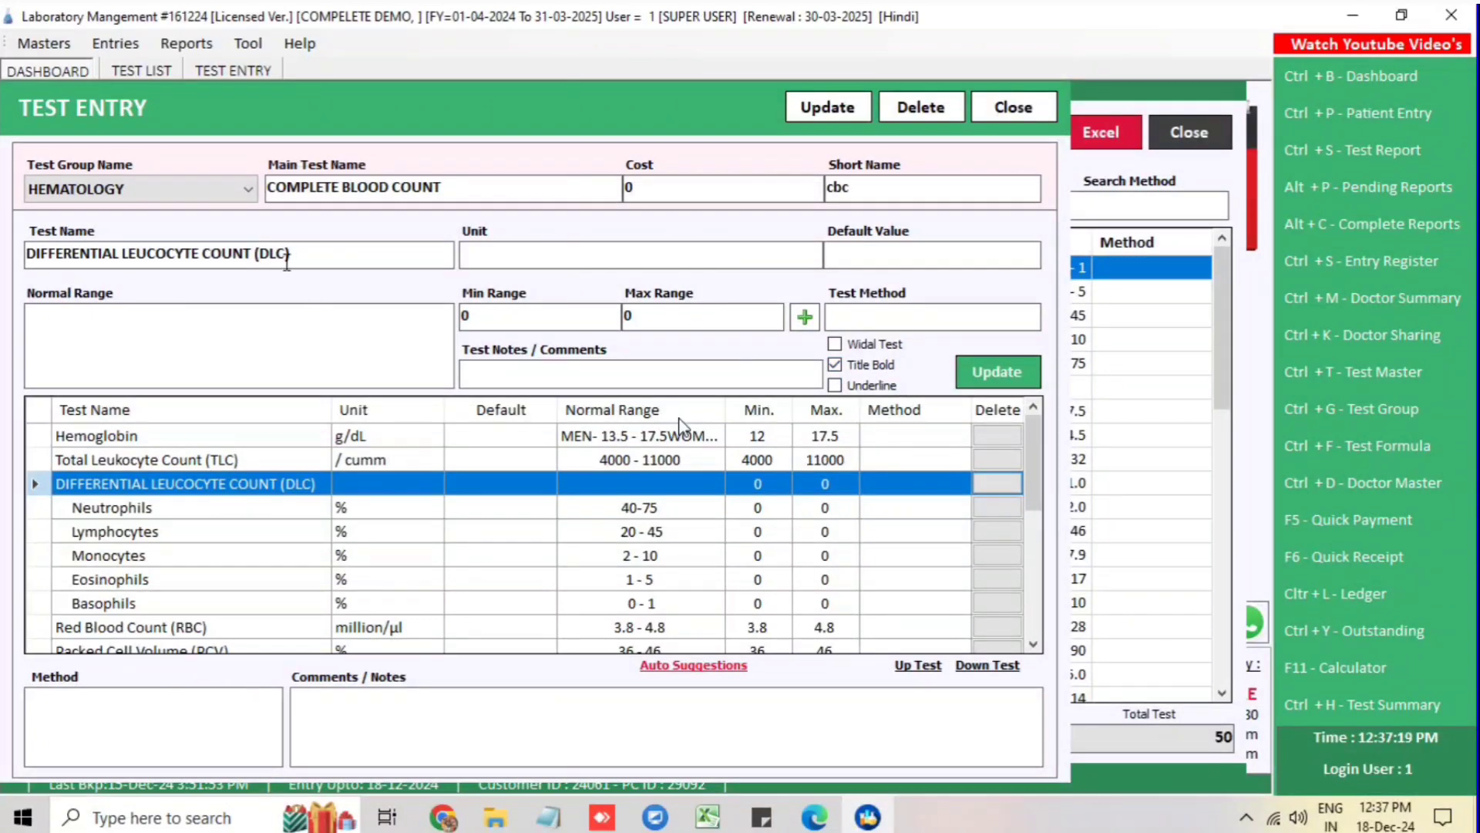
click(305, 246)
drag(306, 247, 2, 245)
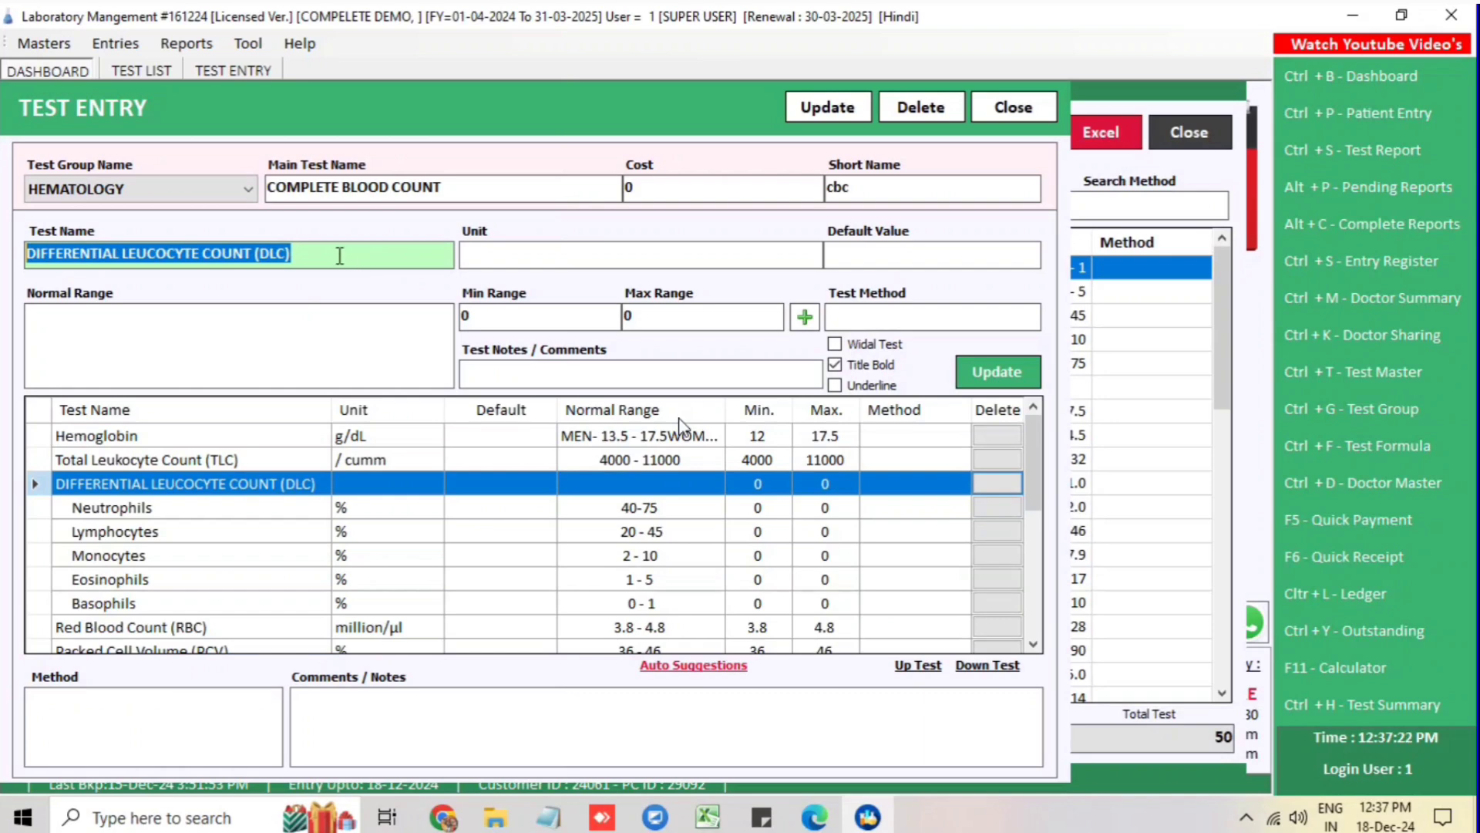
drag(339, 255, 3, 266)
click(1006, 109)
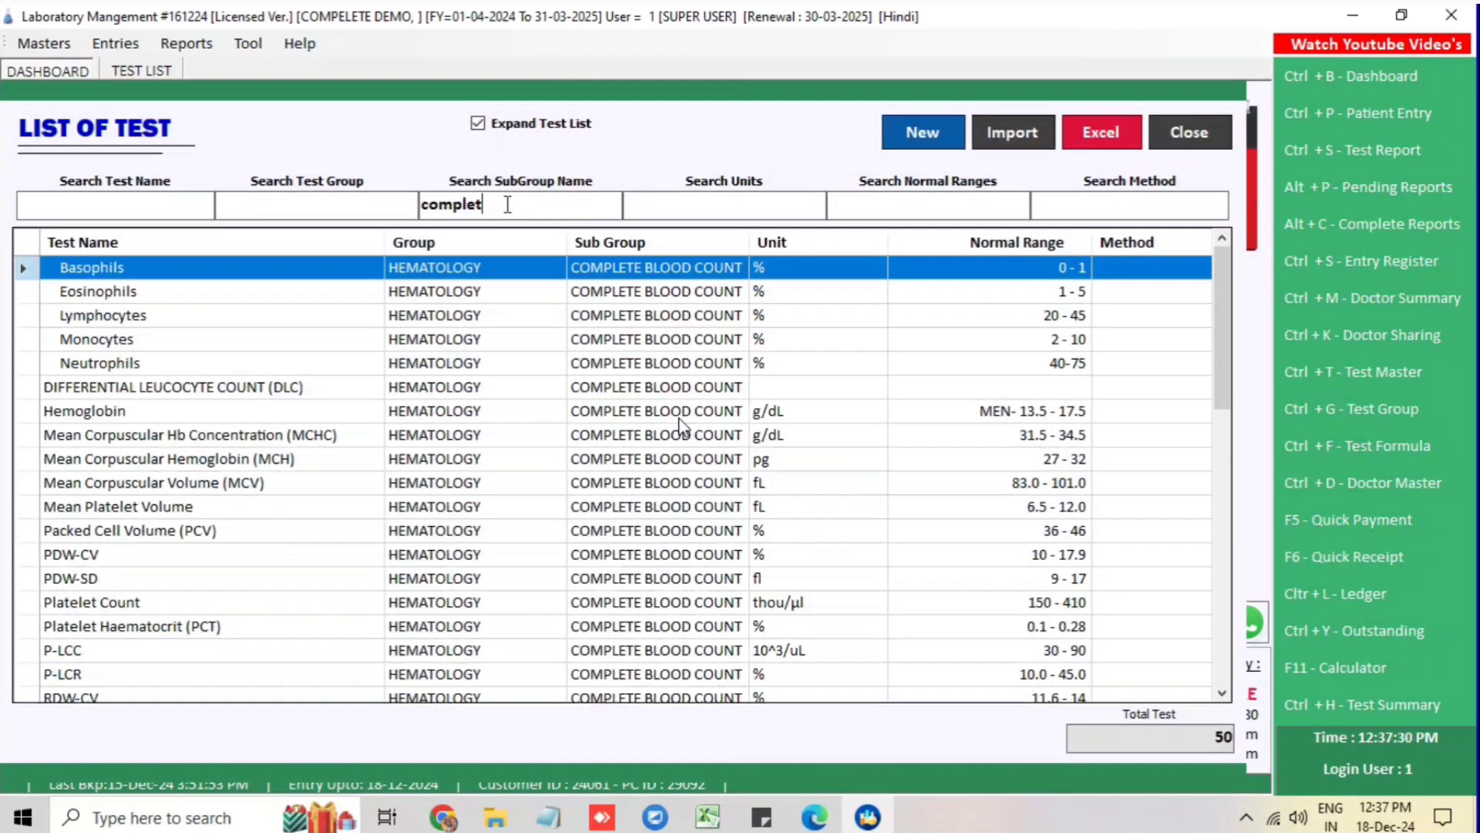
Step: Filter the test list by sub-group elec and open the Sodium sub-test of Electrolytes for editing
drag(508, 204, 343, 204)
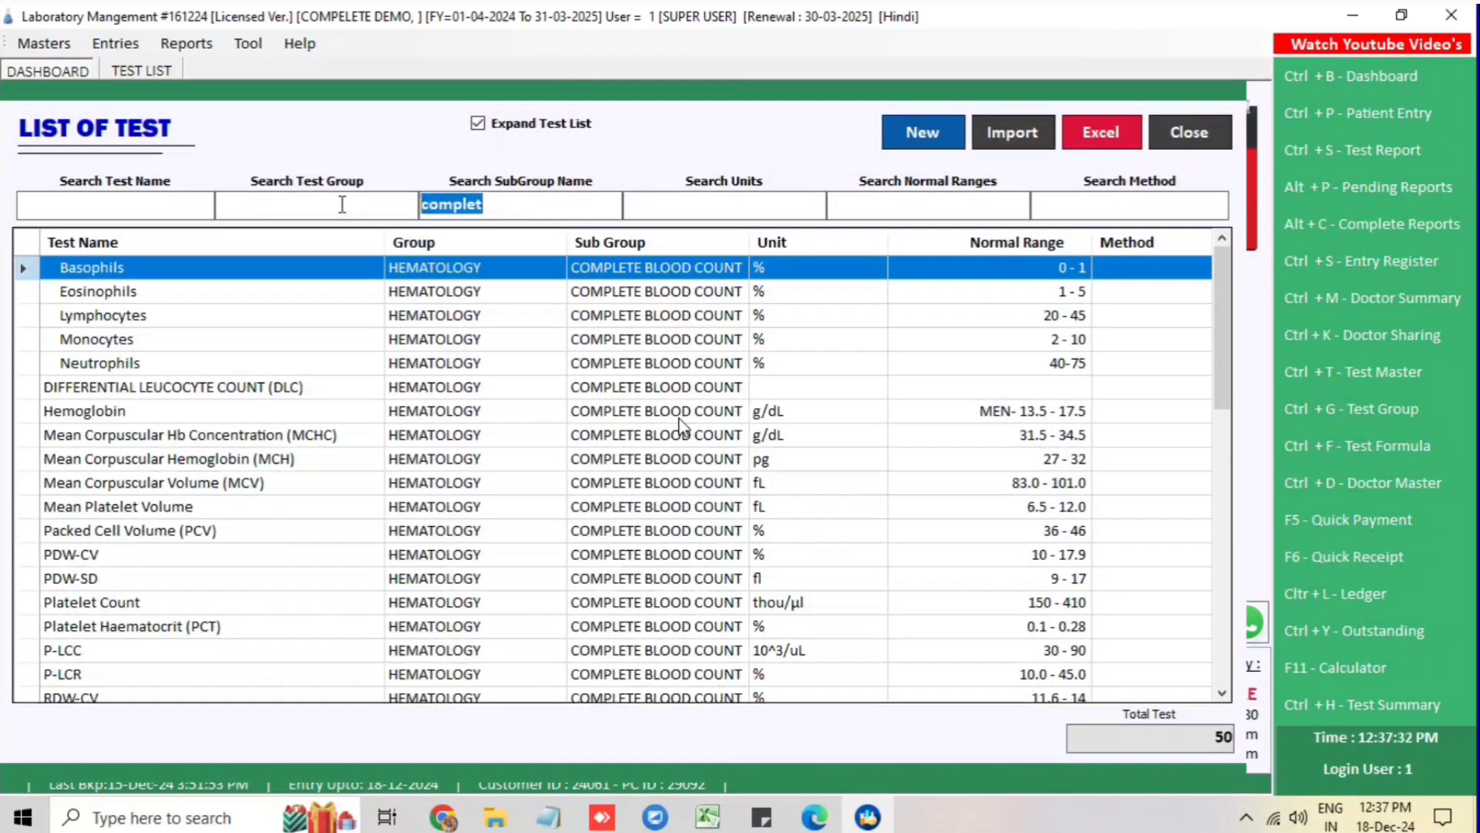
text(elec)
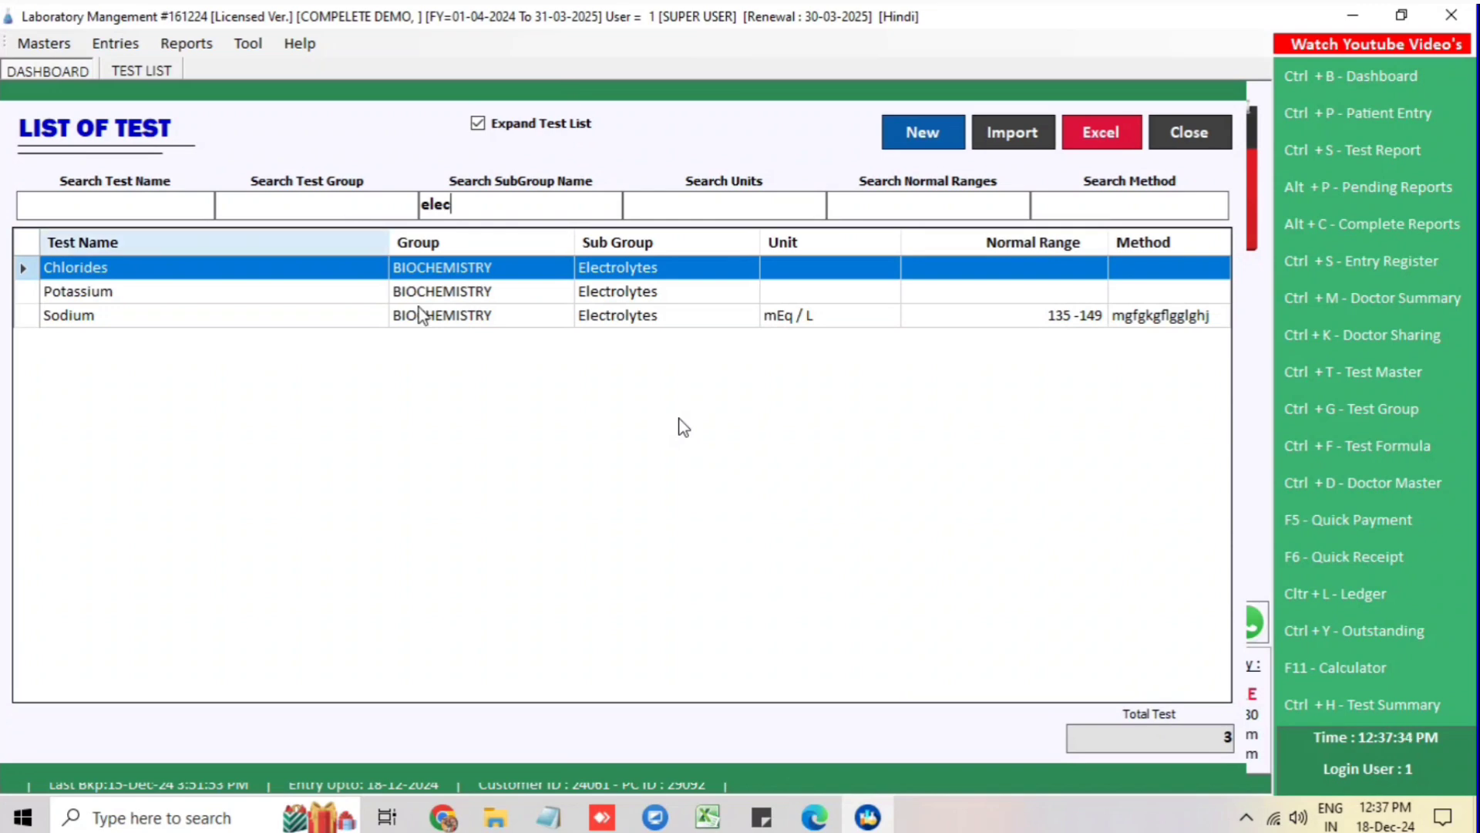
double_click(478, 268)
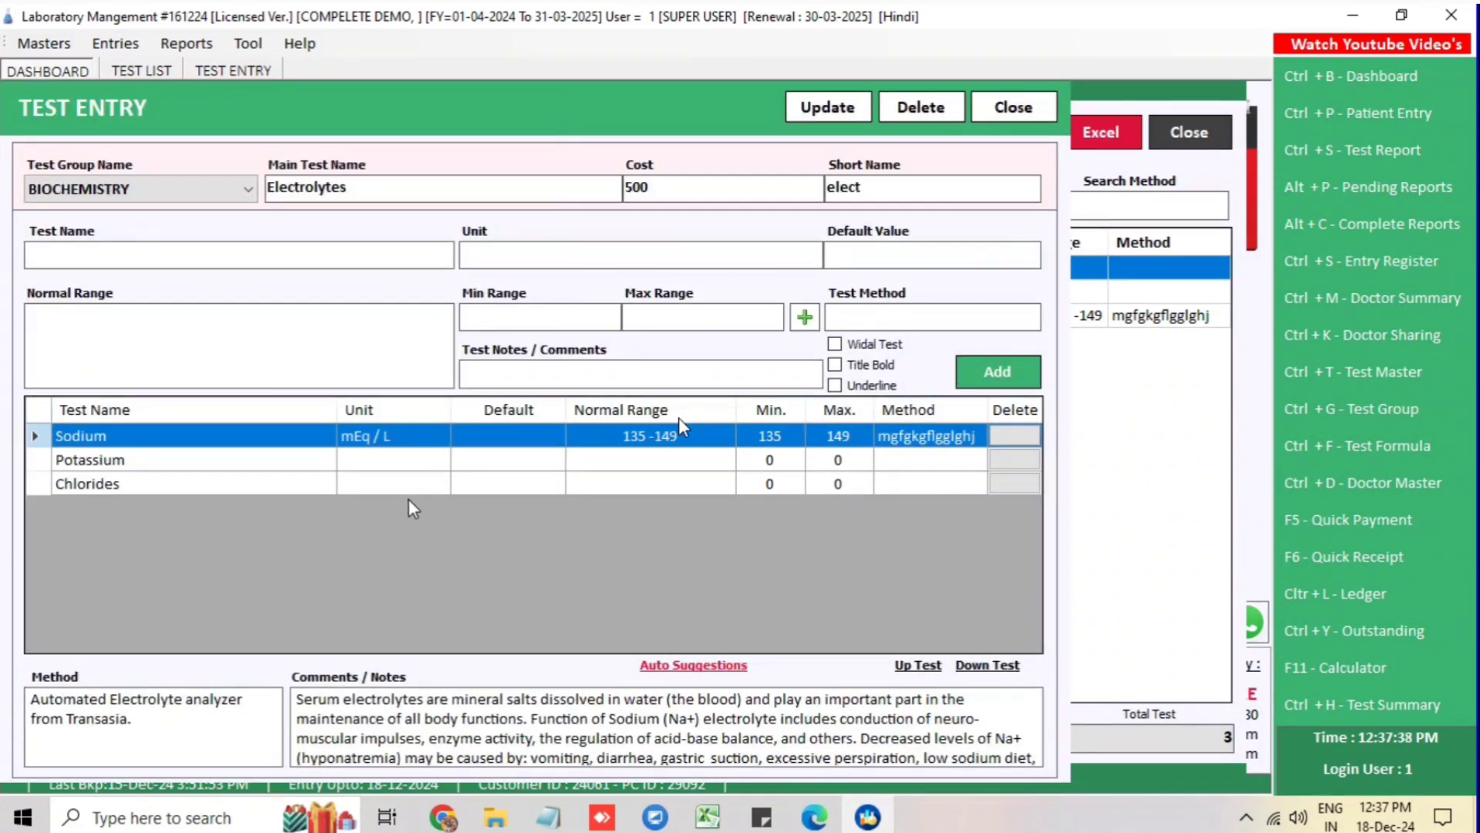
click(275, 467)
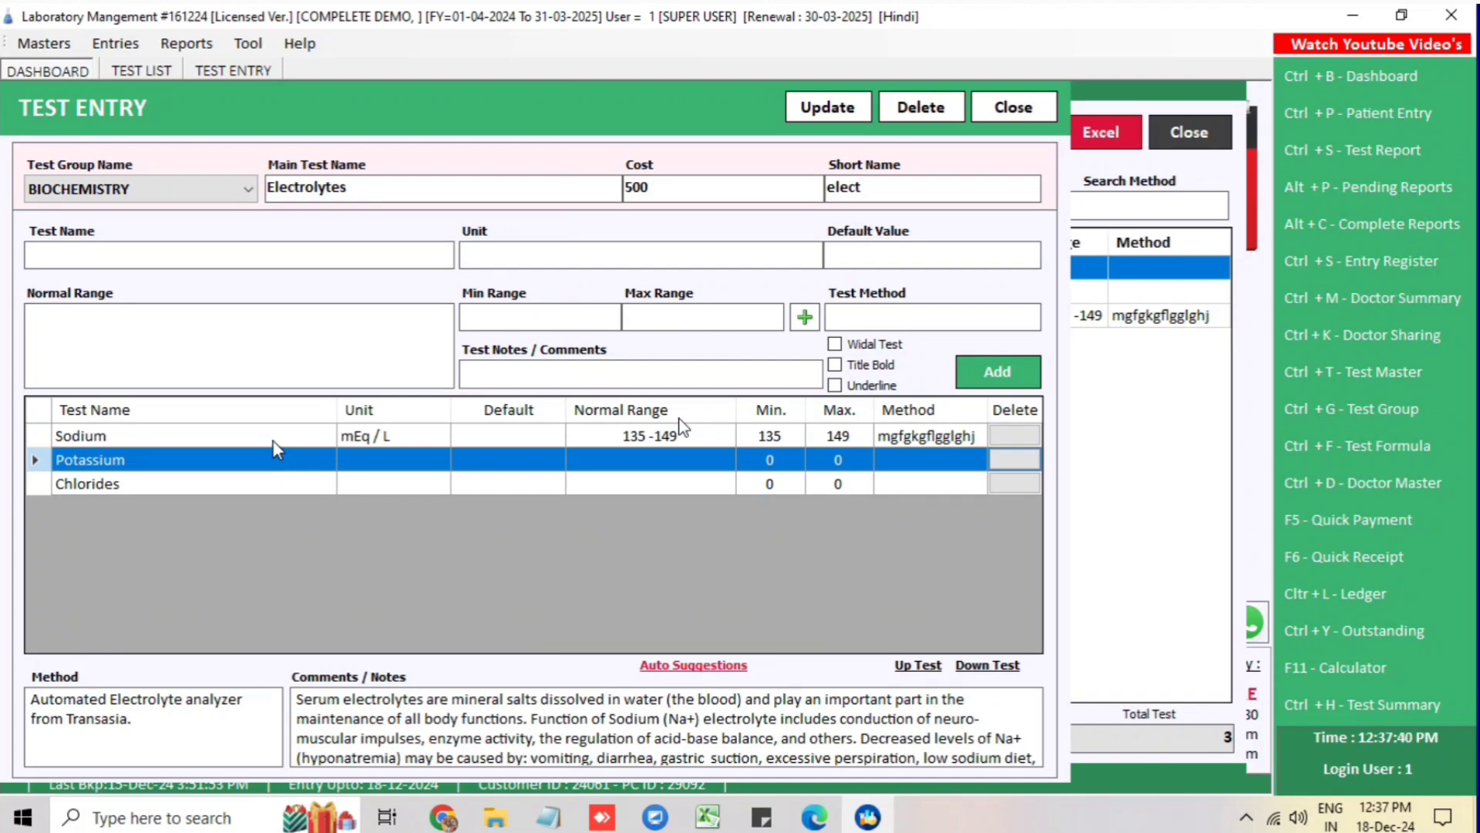
double_click(276, 445)
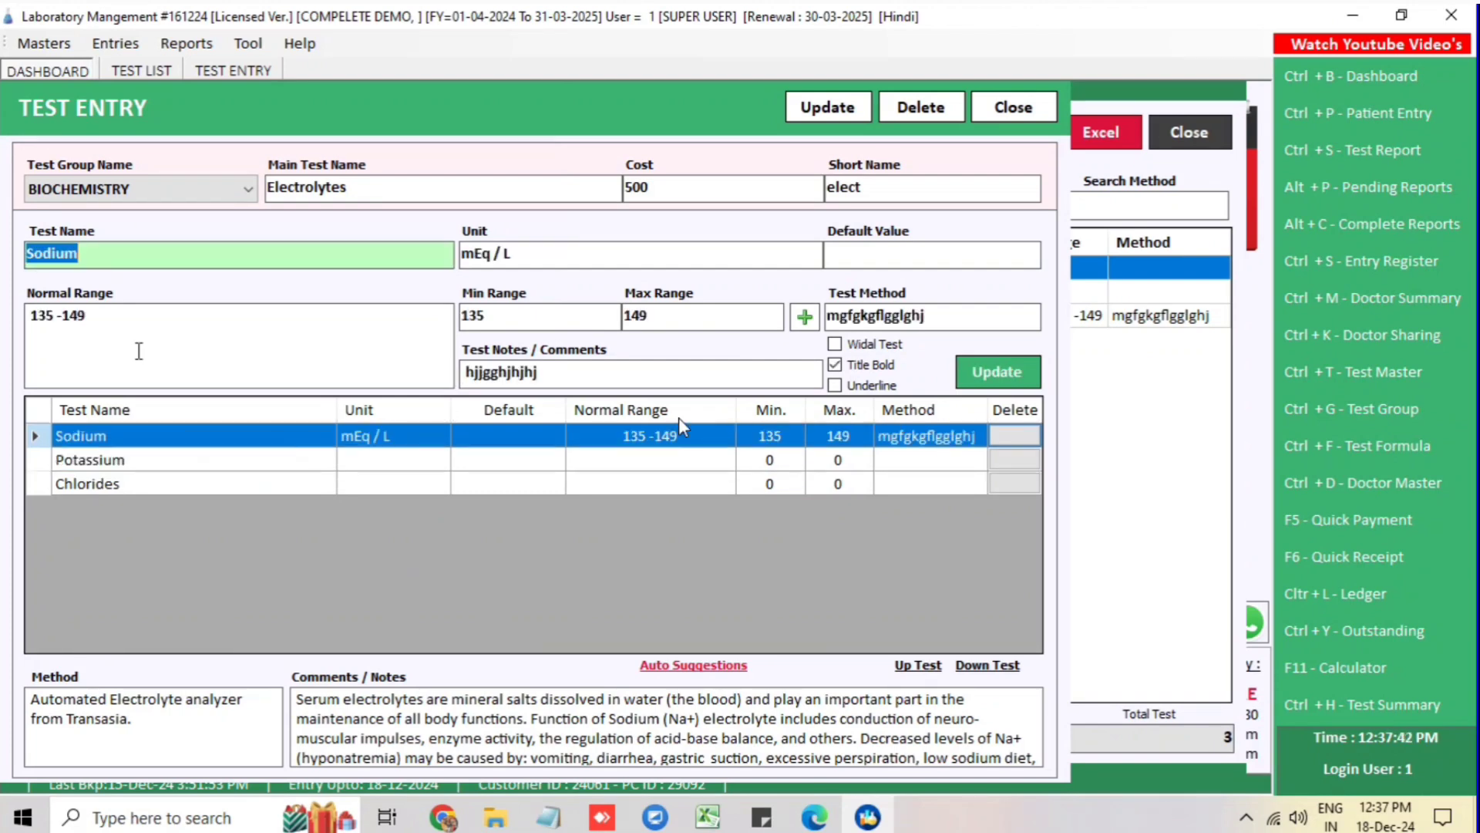
Step: Change Sodium's normal range to 135 -145 and its max range to 145, and update the sub-test row
drag(87, 316, 75, 315)
text(45)
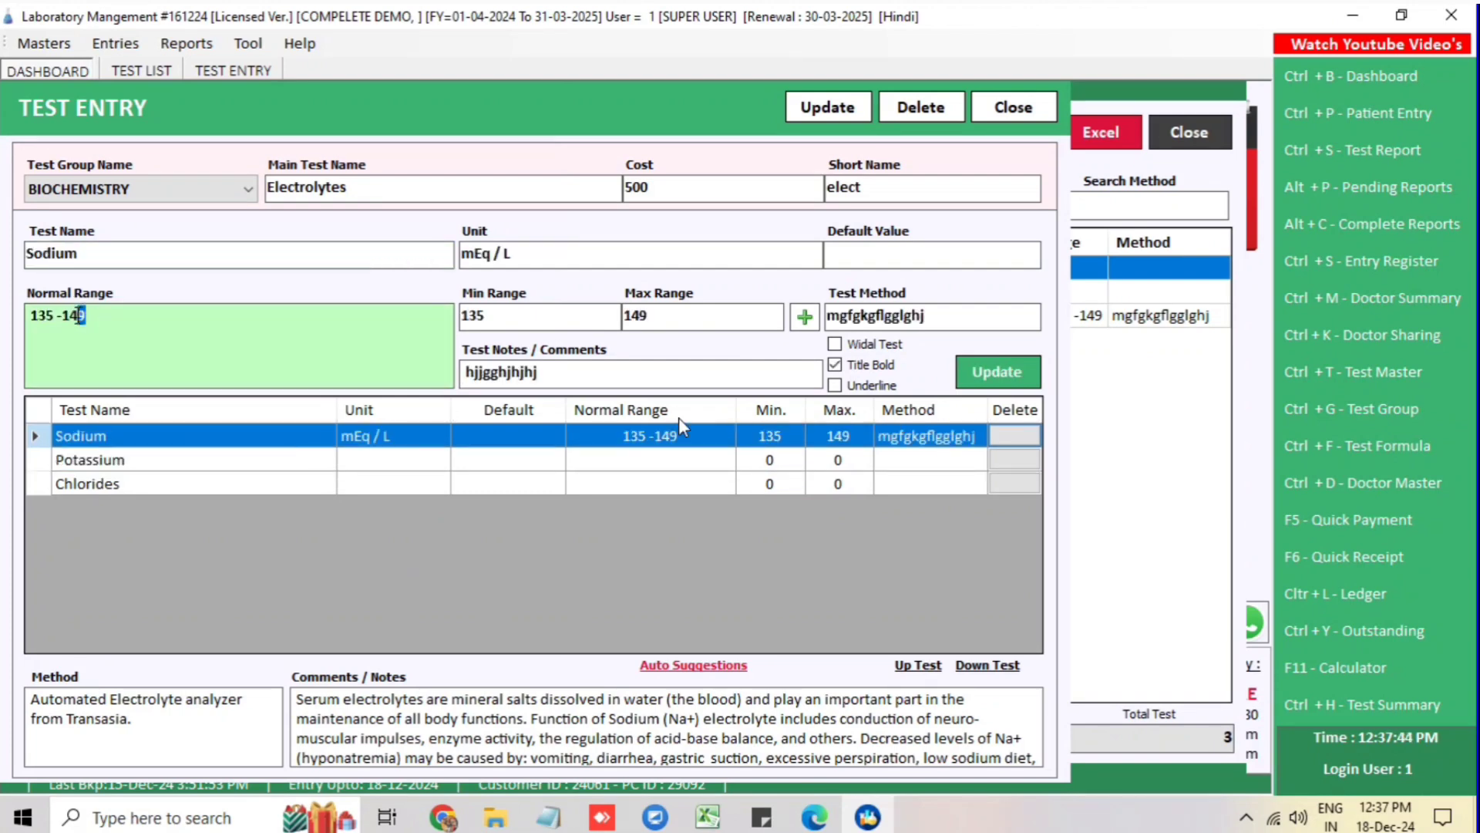
click(641, 315)
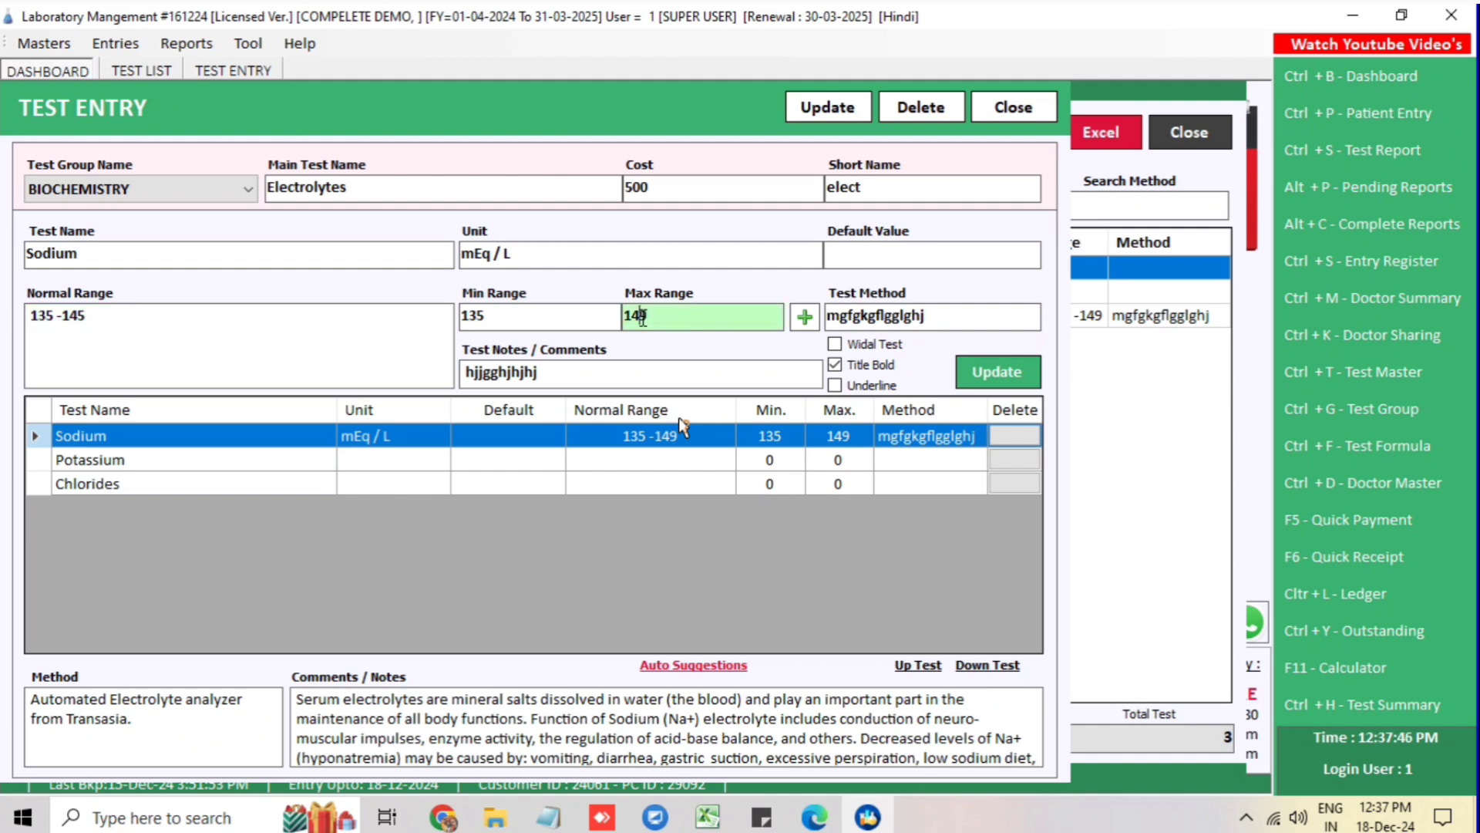
key(BackSpace)
text(5)
click(993, 376)
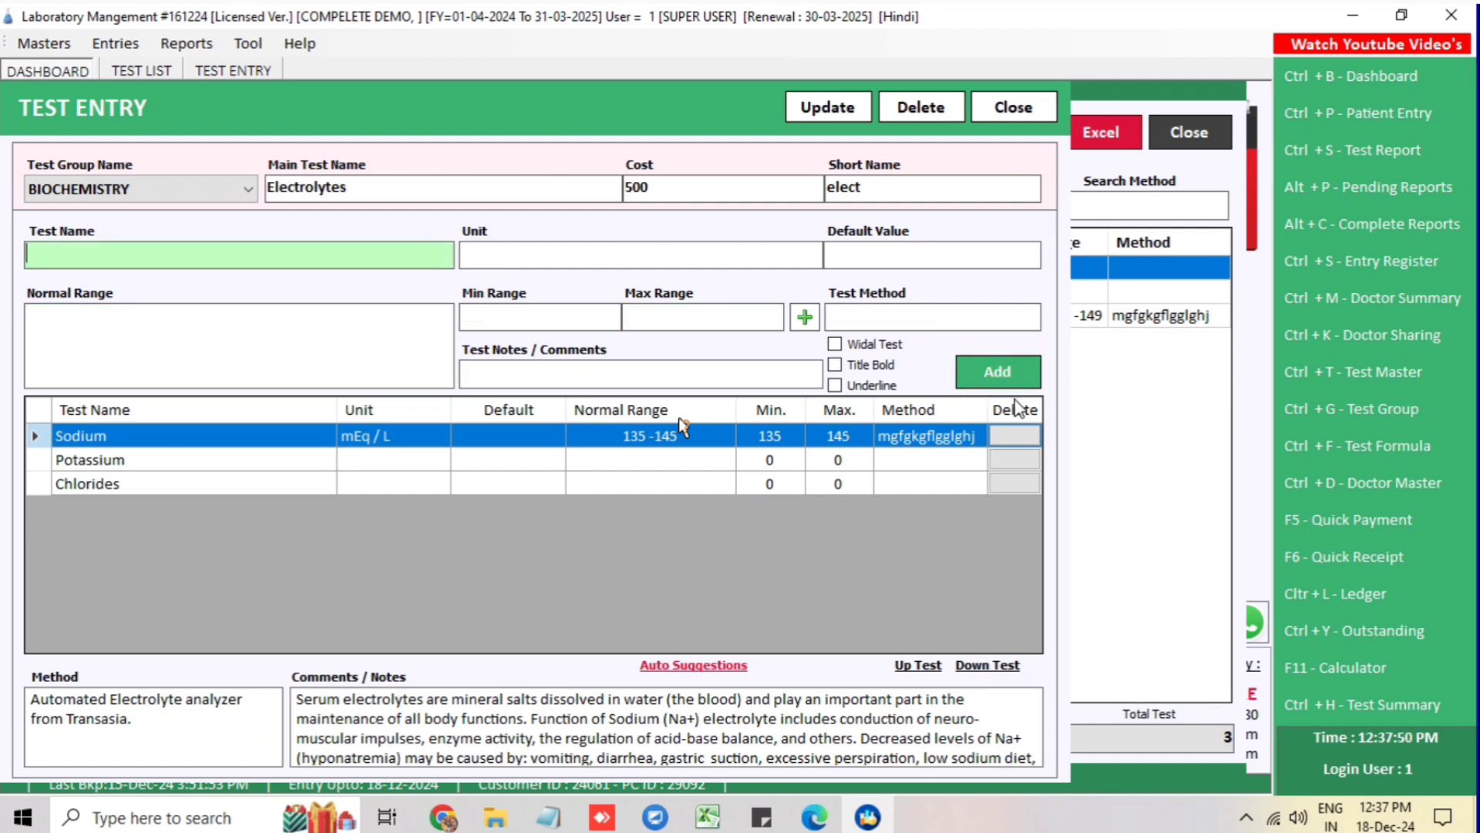
Step: Save the updated Electrolytes test and close its entry form
click(771, 440)
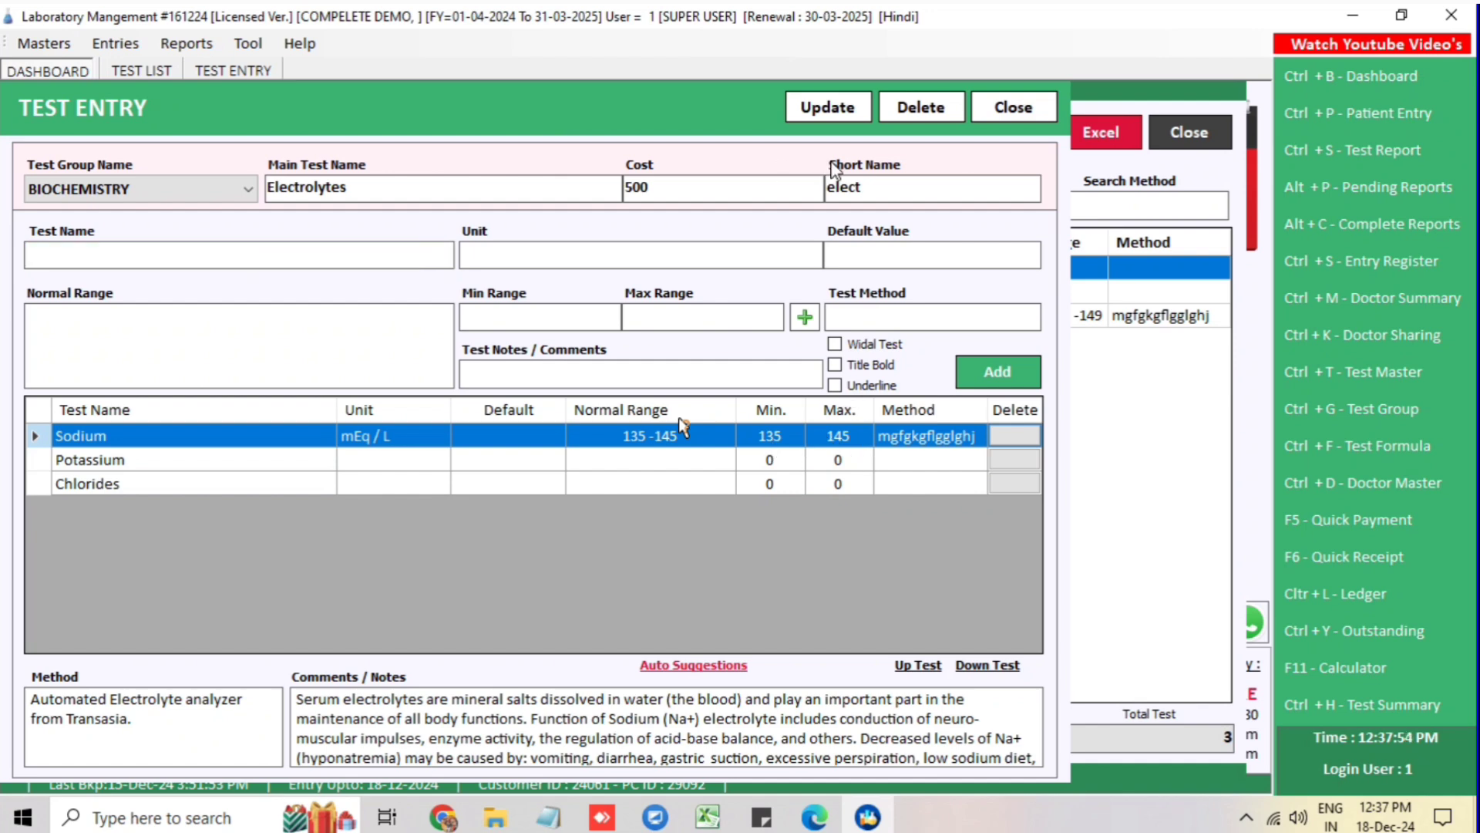
click(840, 108)
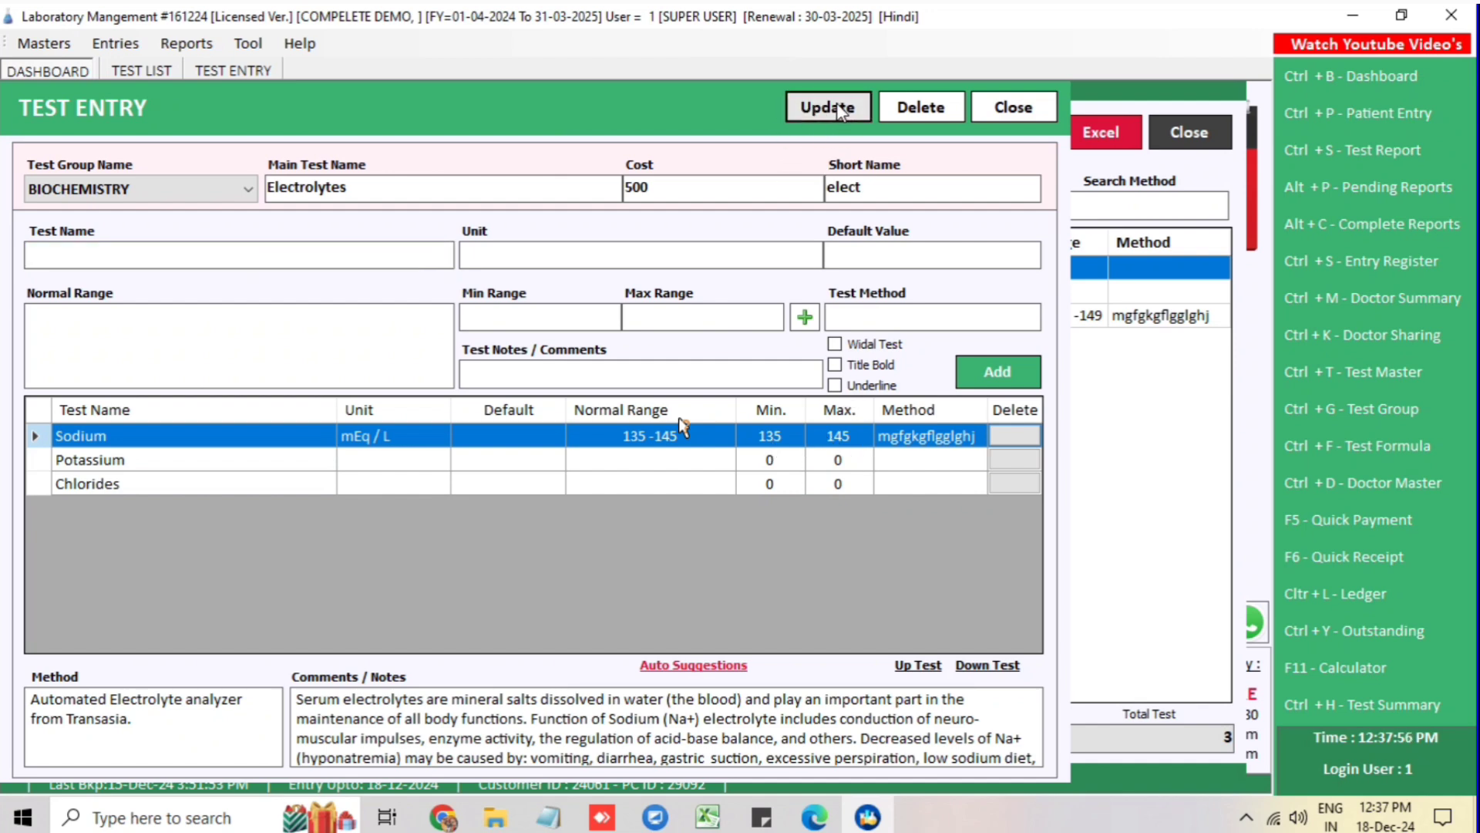
key(Return)
click(1013, 107)
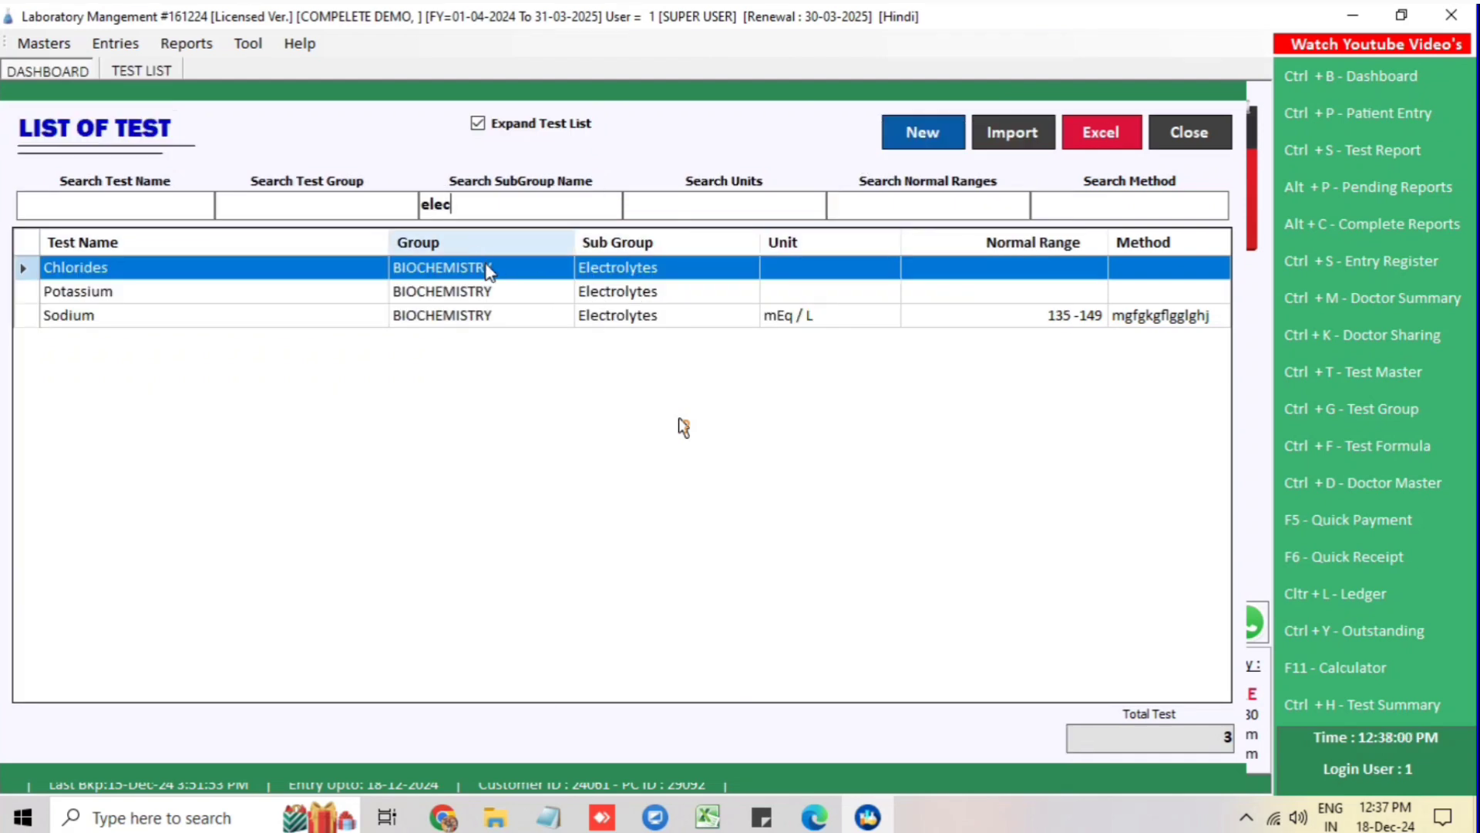
Step: Refresh the test list by extending the sub-group search to elect, and check Sodium's normal range
text(t)
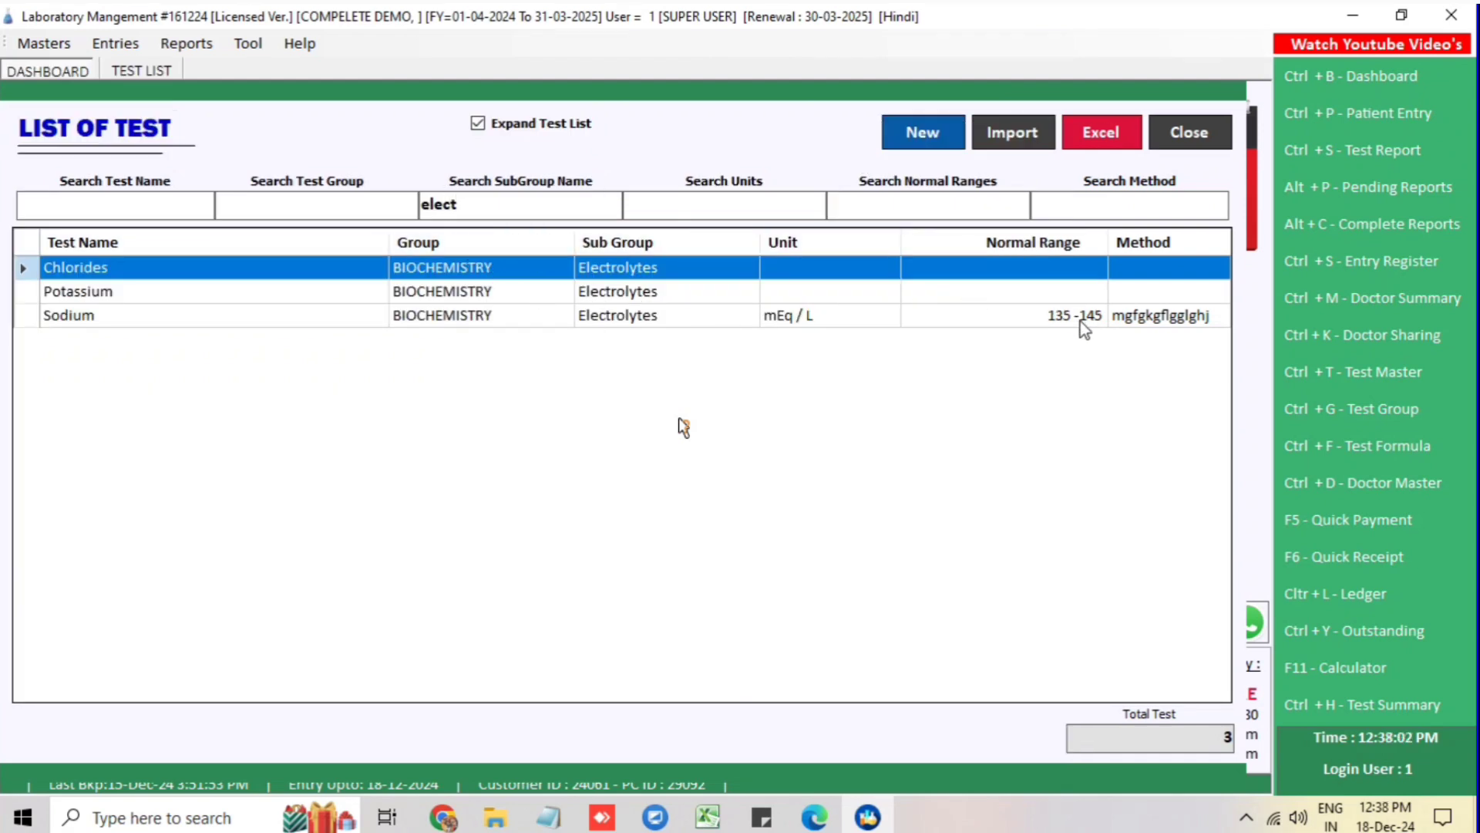
click(1048, 322)
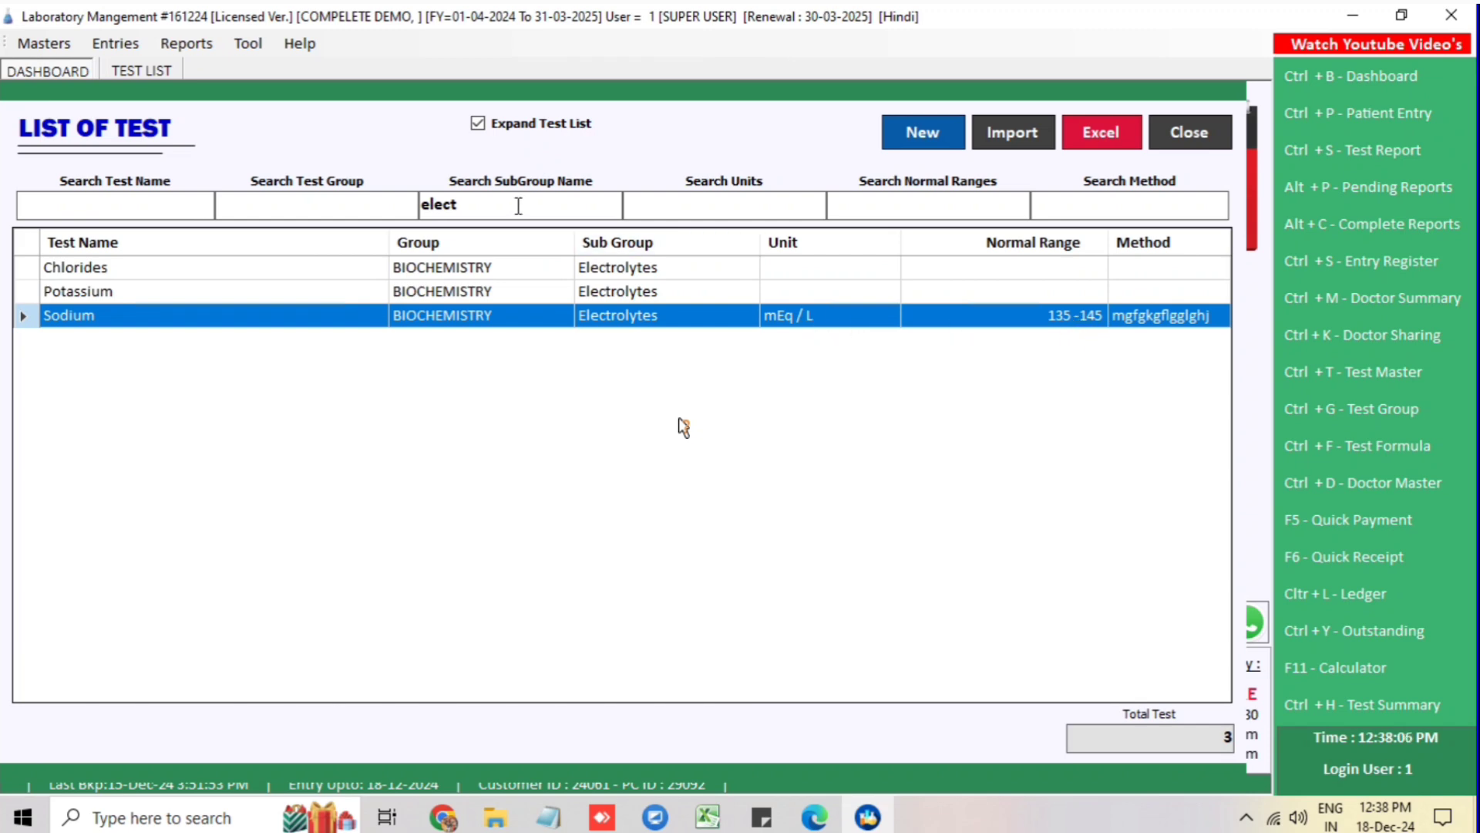
double_click(439, 203)
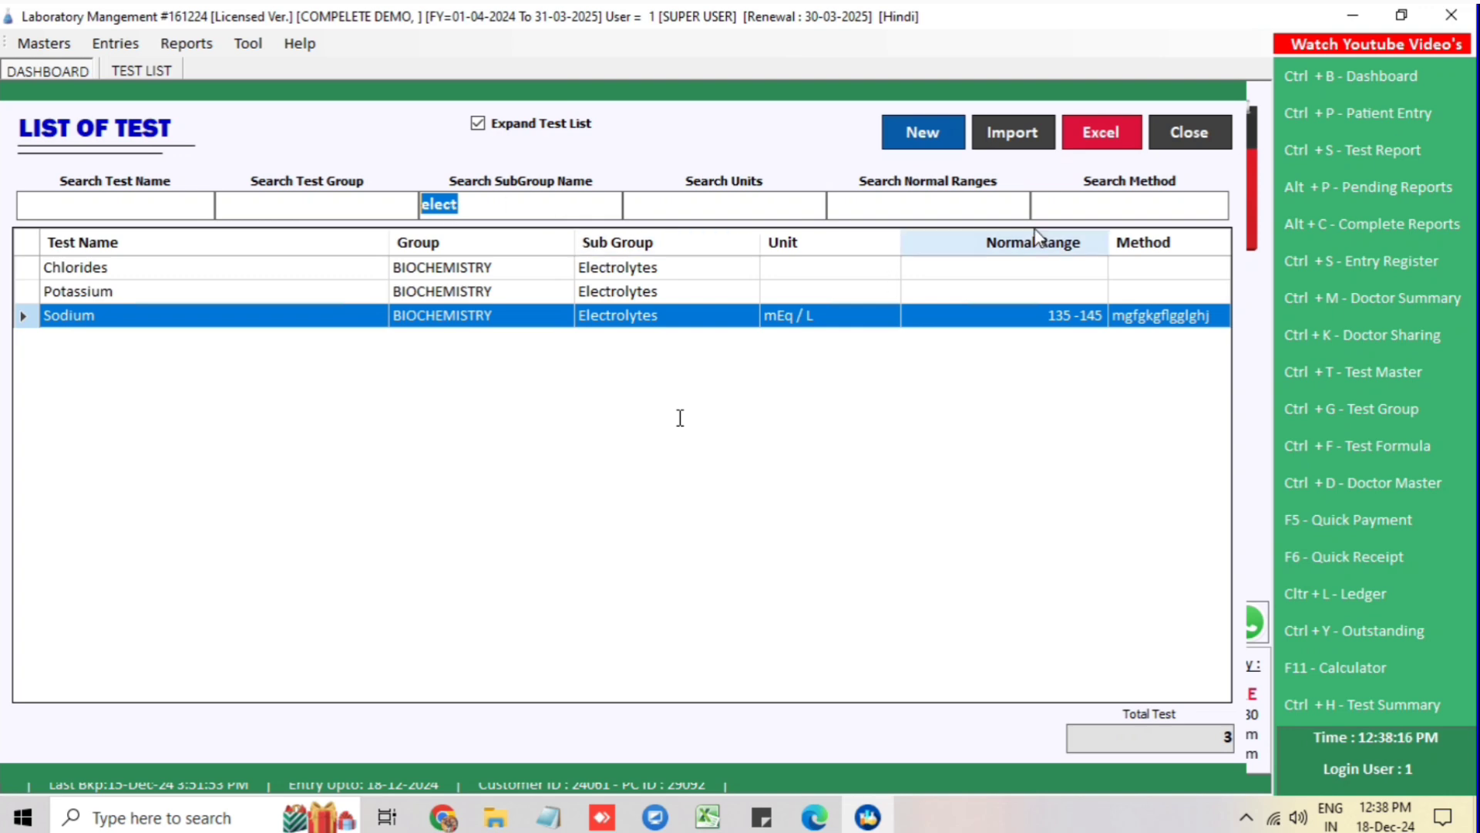
Step: View a blank new test entry form, close it without saving, and close the test list
click(923, 136)
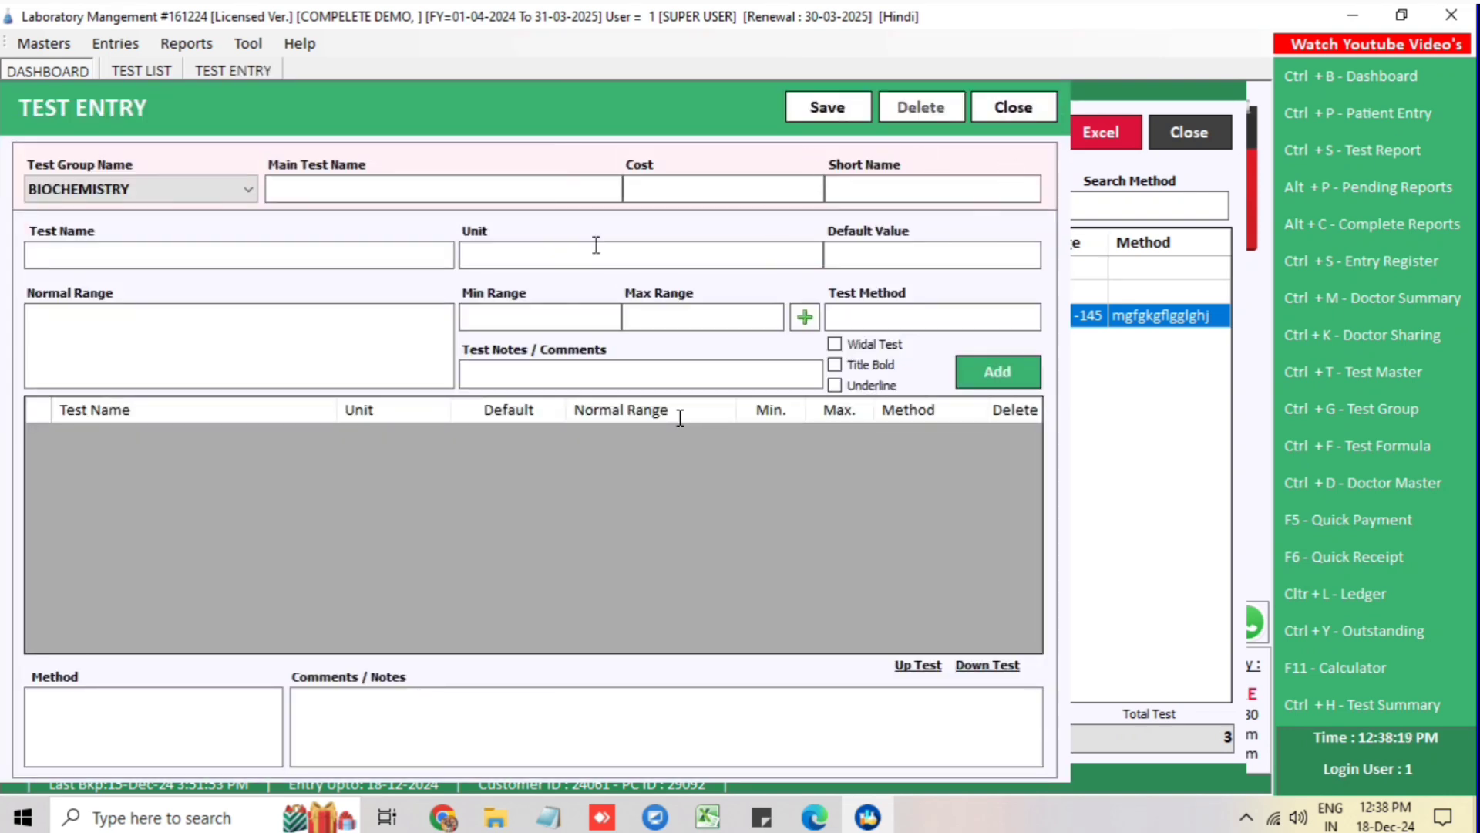
click(465, 192)
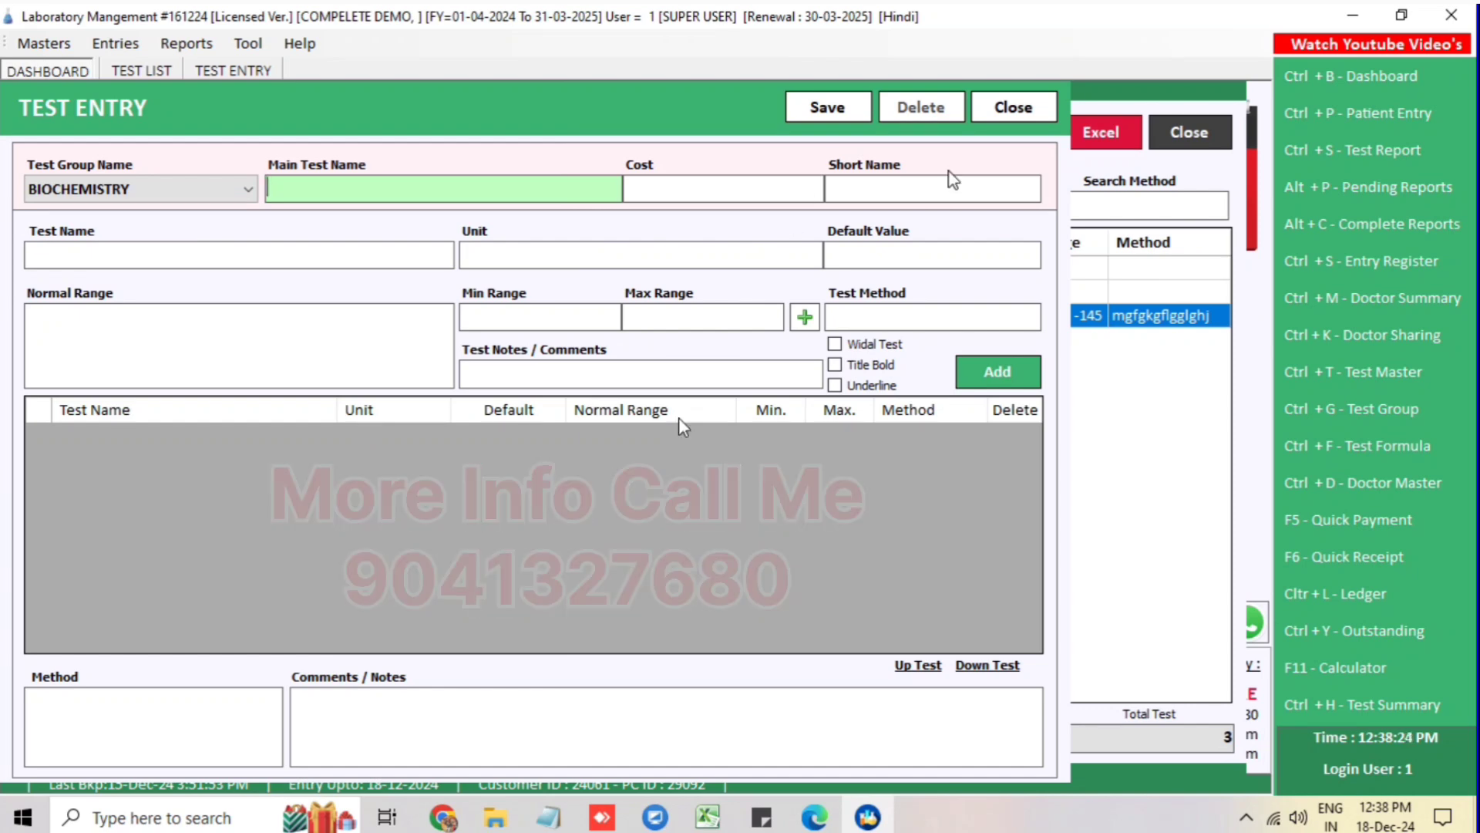
click(1010, 108)
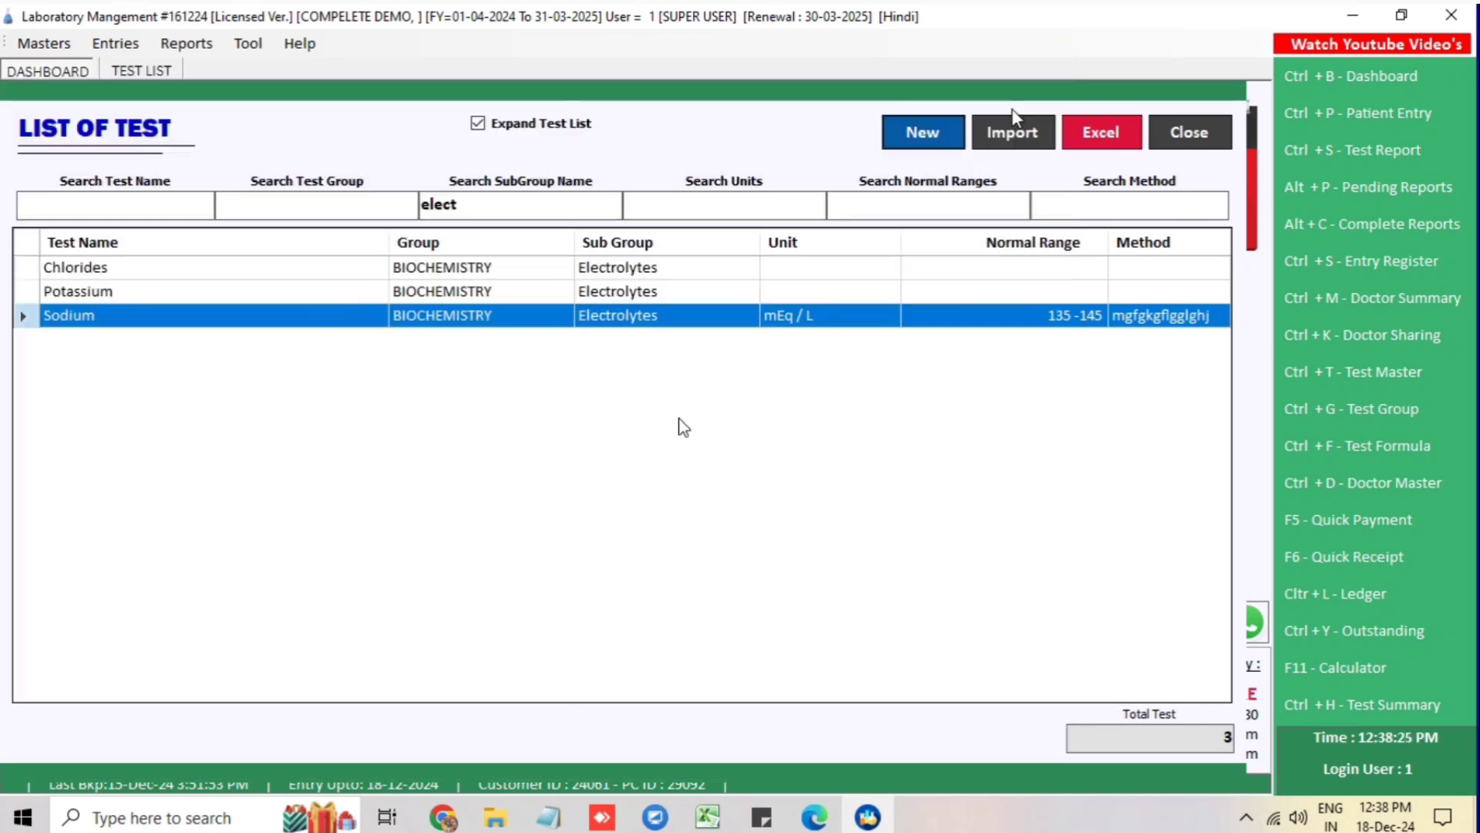
click(1188, 131)
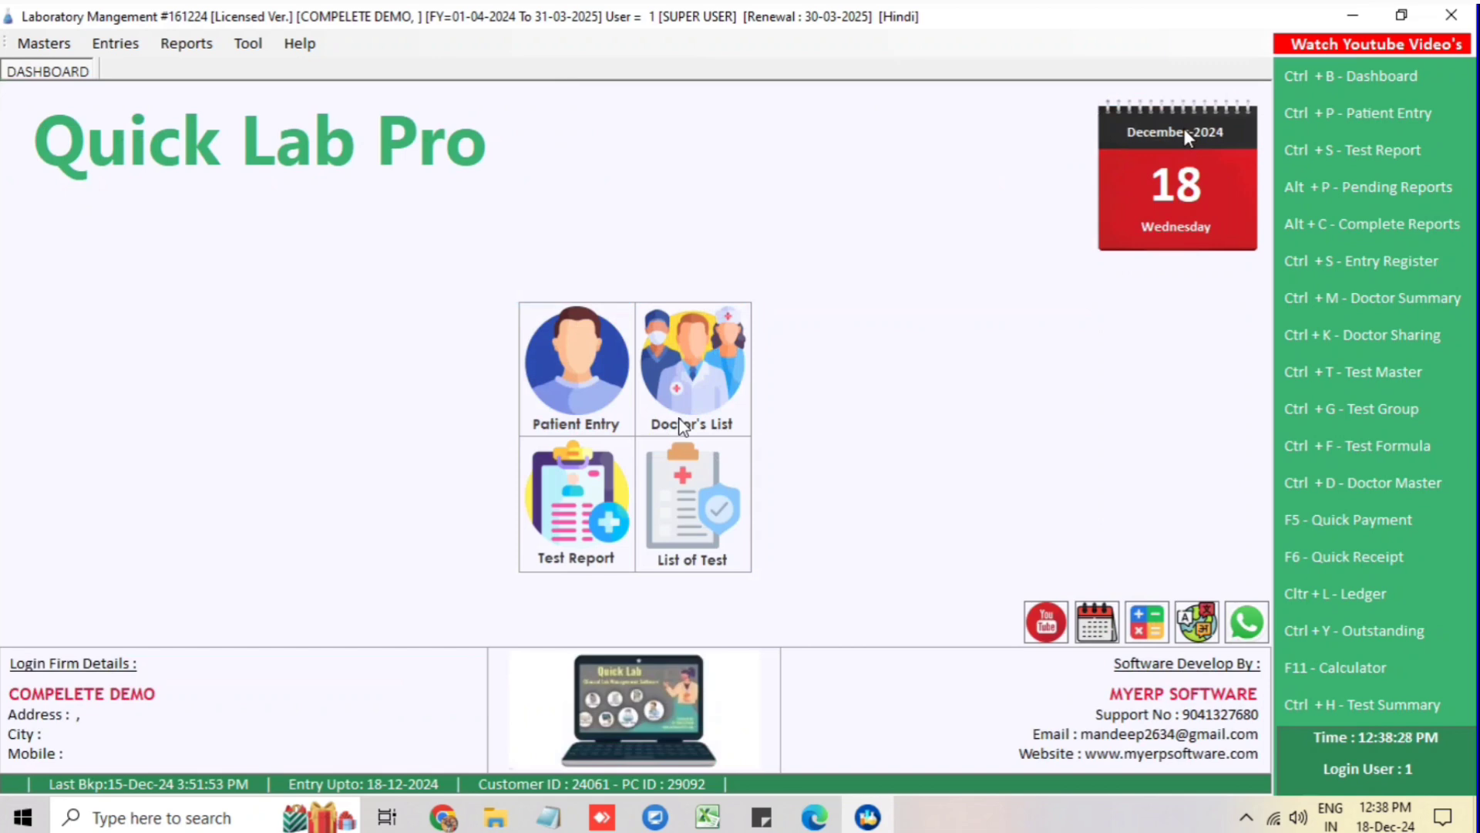